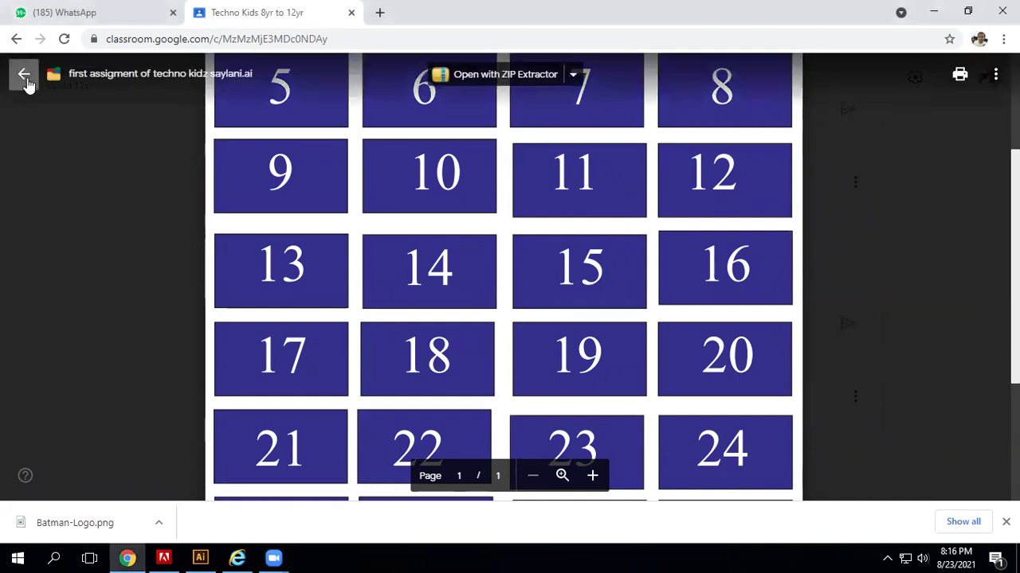
Close the open assignment preview and examine the Windows 3.0.ai artwork attached to the 7:53 PM stream post.
left_click(24, 75)
scroll(345, 228, "up", 5)
scroll(420, 308, "down", 2)
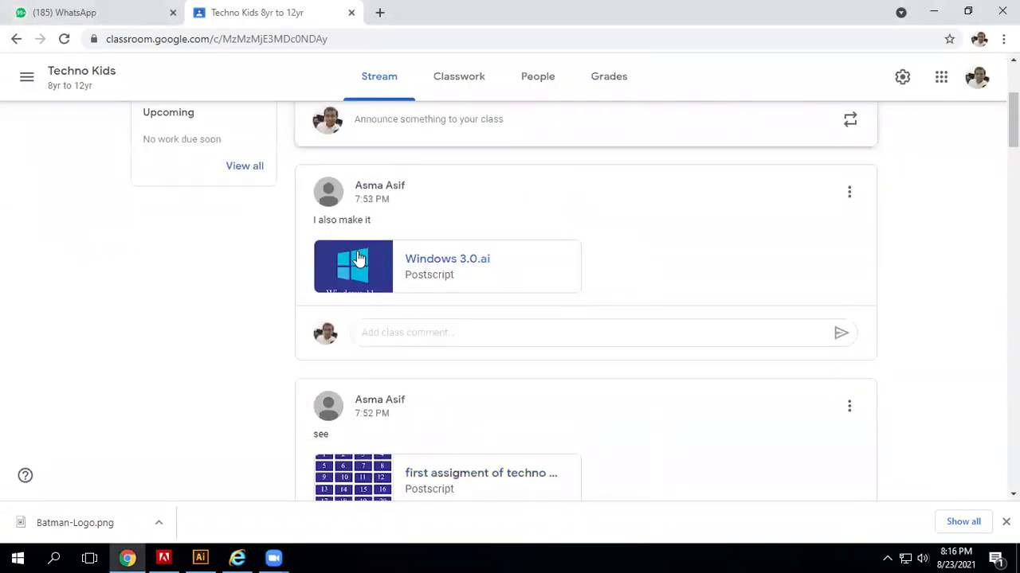
left_click(358, 256)
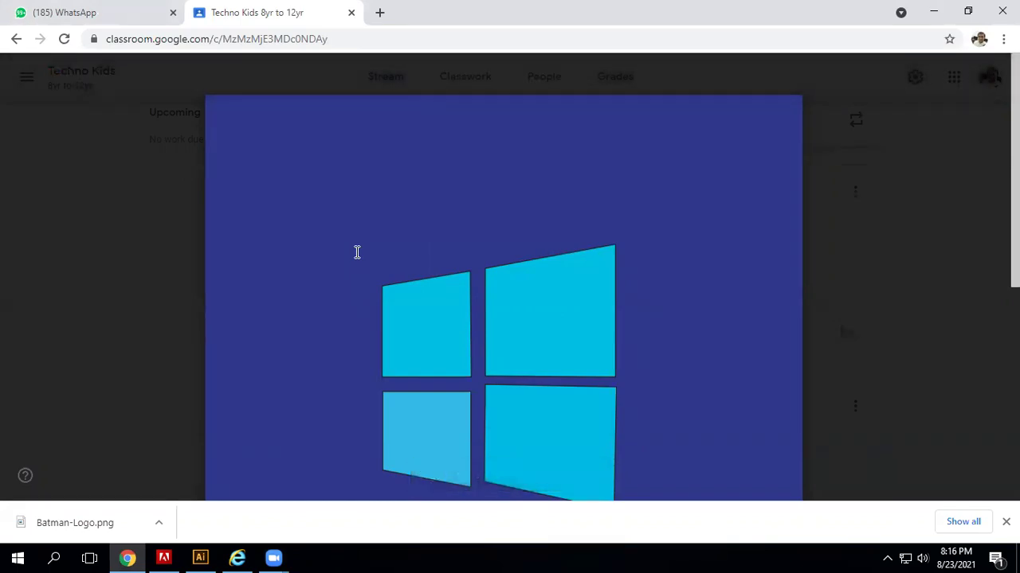
scroll(379, 253, "down", 4)
scroll(379, 254, "up", 2)
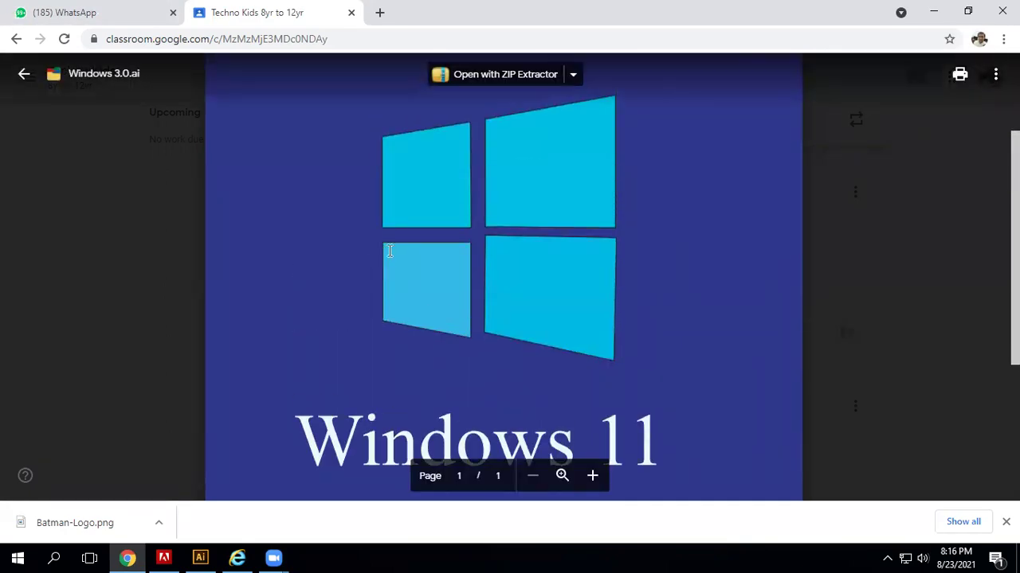
scroll(597, 262, "up", 2)
scroll(589, 267, "down", 1)
scroll(590, 267, "down", 1)
scroll(589, 267, "down", 1)
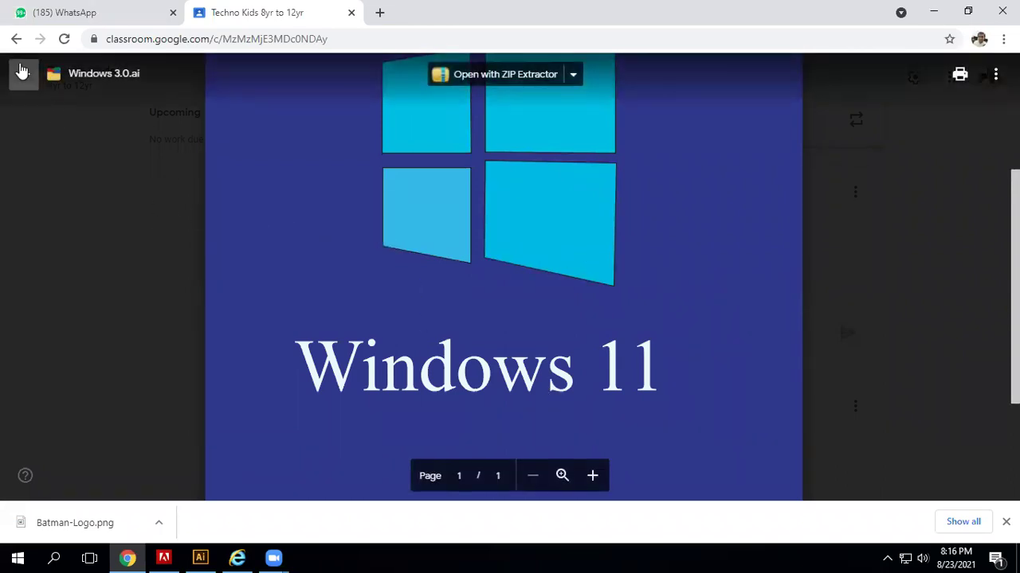
Return to the class stream and examine the Windows 3.0.ai artwork attached to the 5:32 PM post.
left_click(24, 73)
scroll(403, 261, "down", 5)
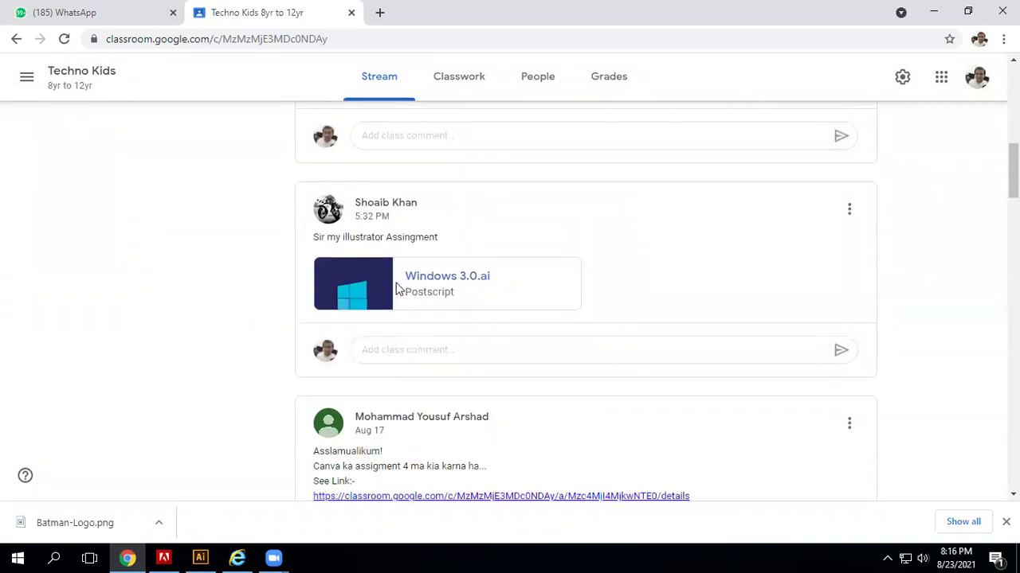
left_click(397, 288)
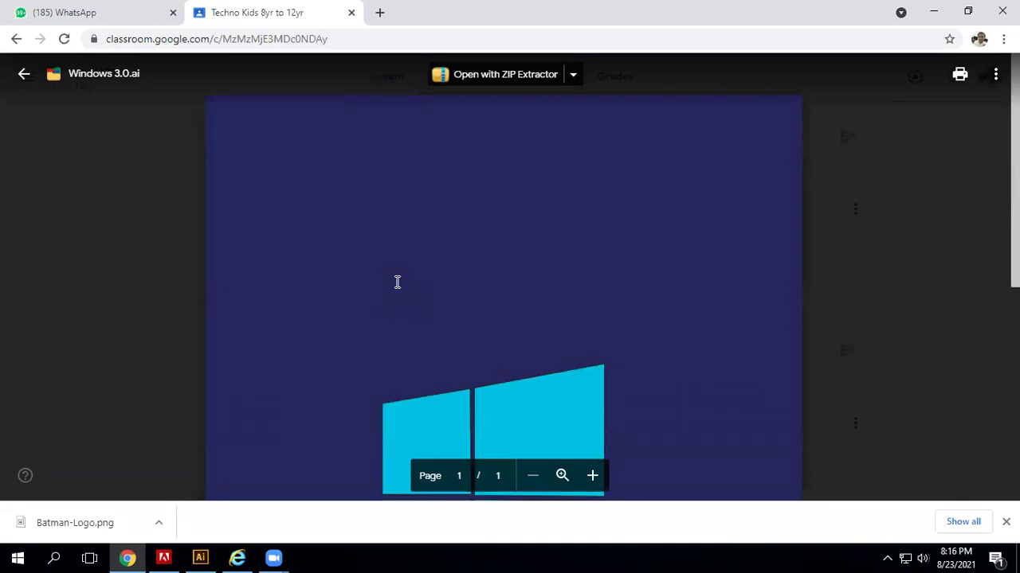
scroll(397, 282, "down", 4)
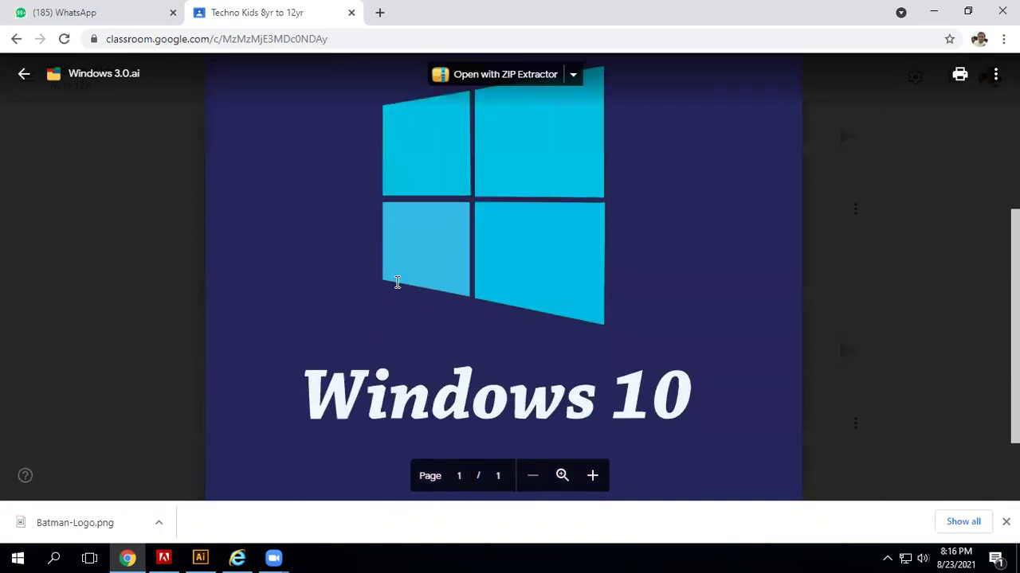
scroll(398, 282, "up", 1)
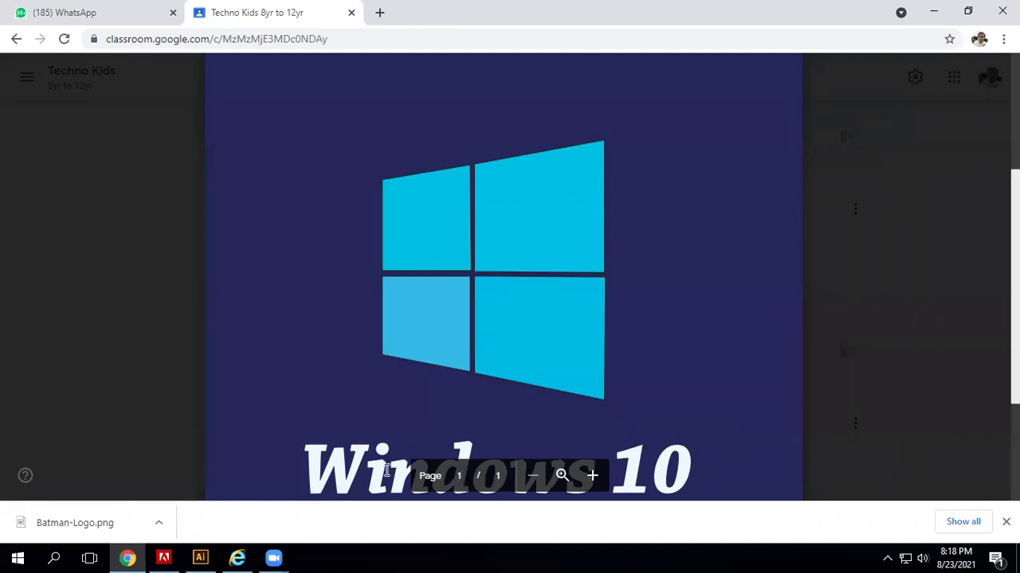
Switch to Illustrator and delete both existing rectangles from the Untitled-3 artboard.
mouse_move(200, 558)
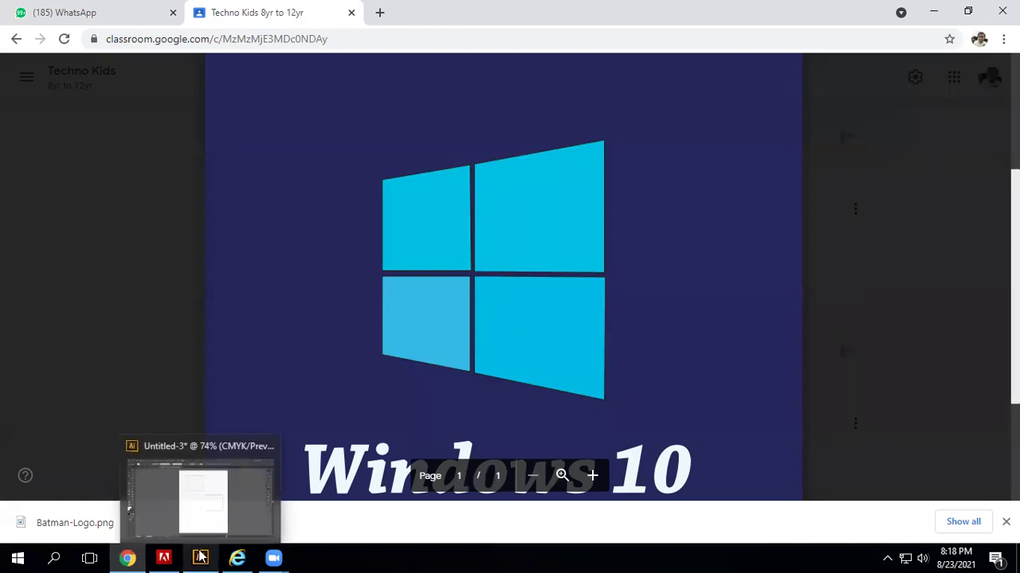
left_click(201, 557)
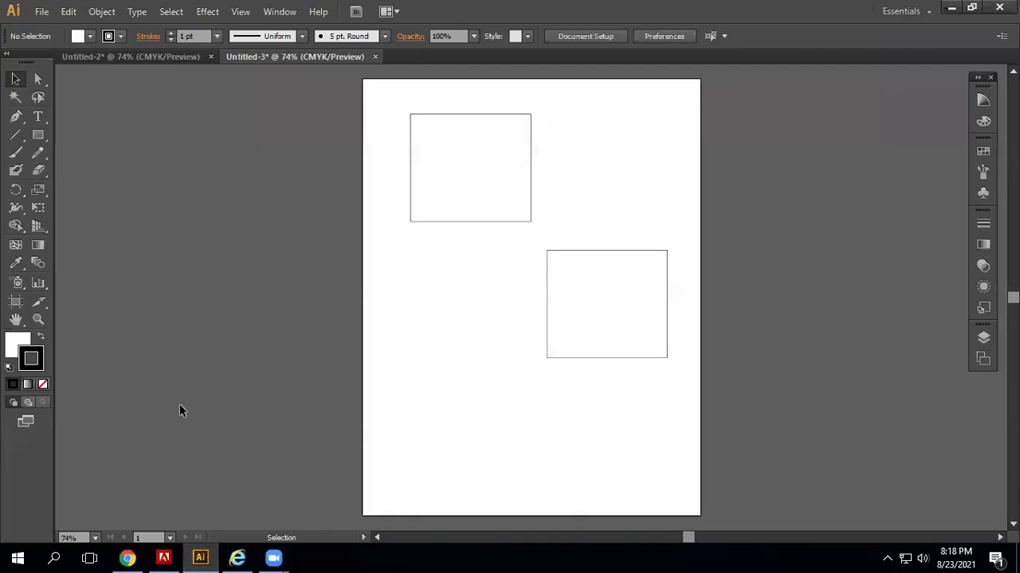
left_click(15, 78)
left_click_drag(378, 93, 691, 423)
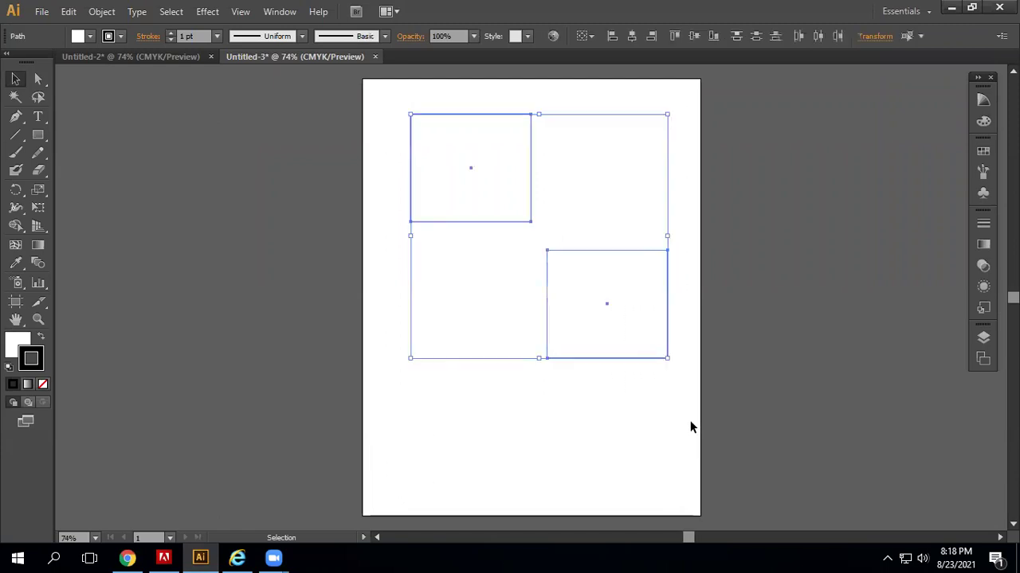
key("Delete")
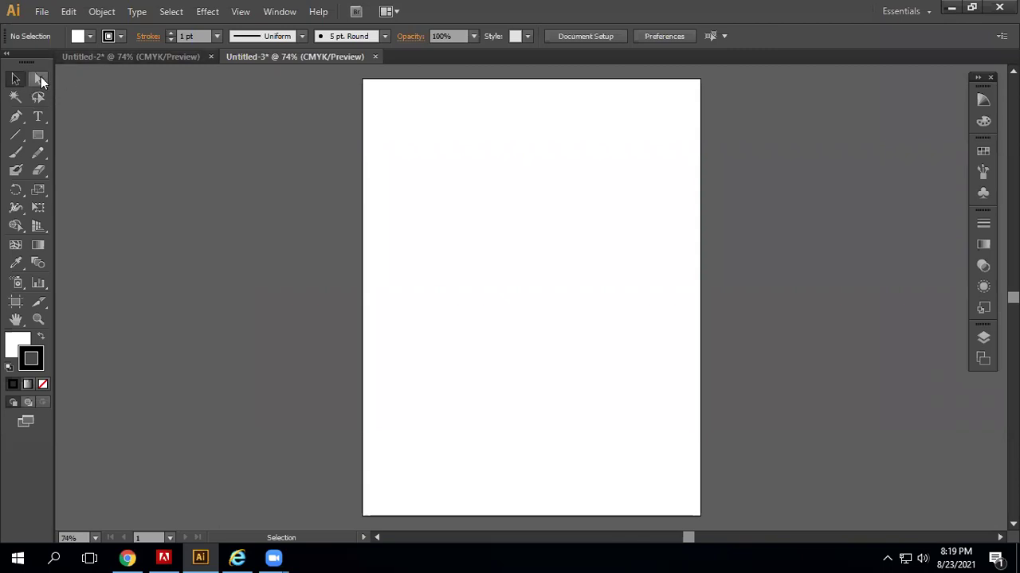
Draw a horizontal line across the upper half of the artboard and a rectangle below it.
left_click(15, 135)
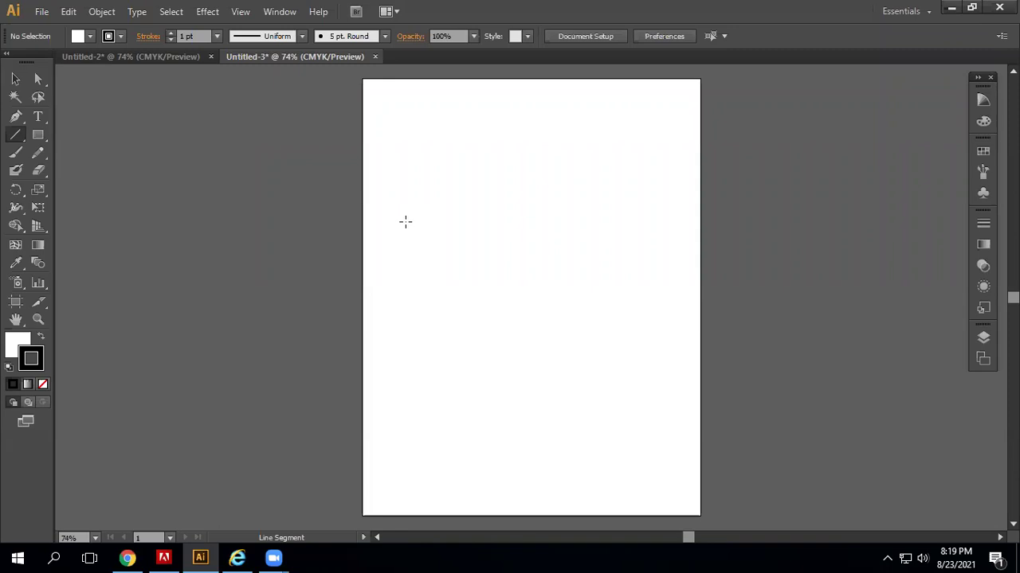
left_click(406, 221)
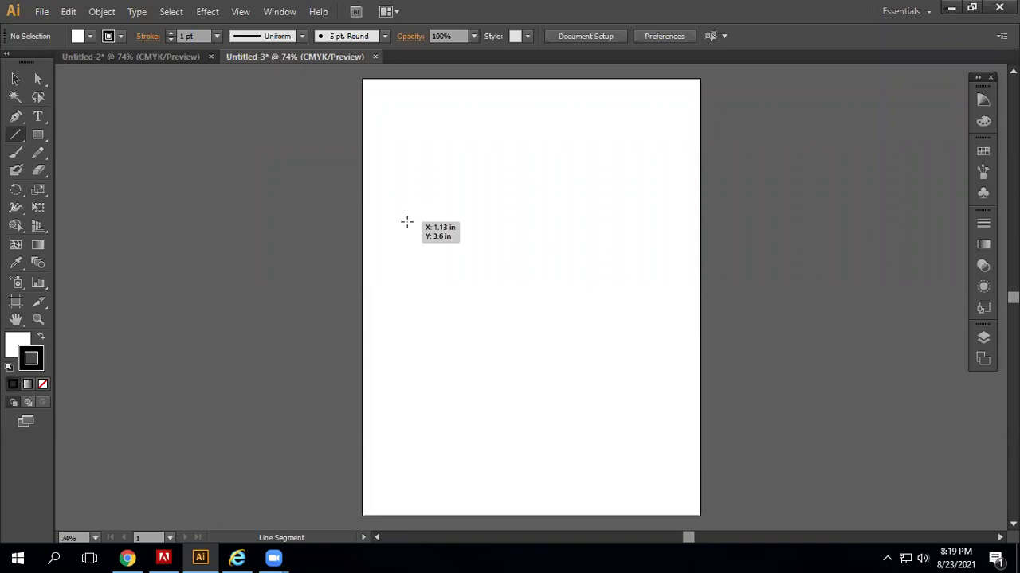
left_click_drag(406, 221, 589, 215)
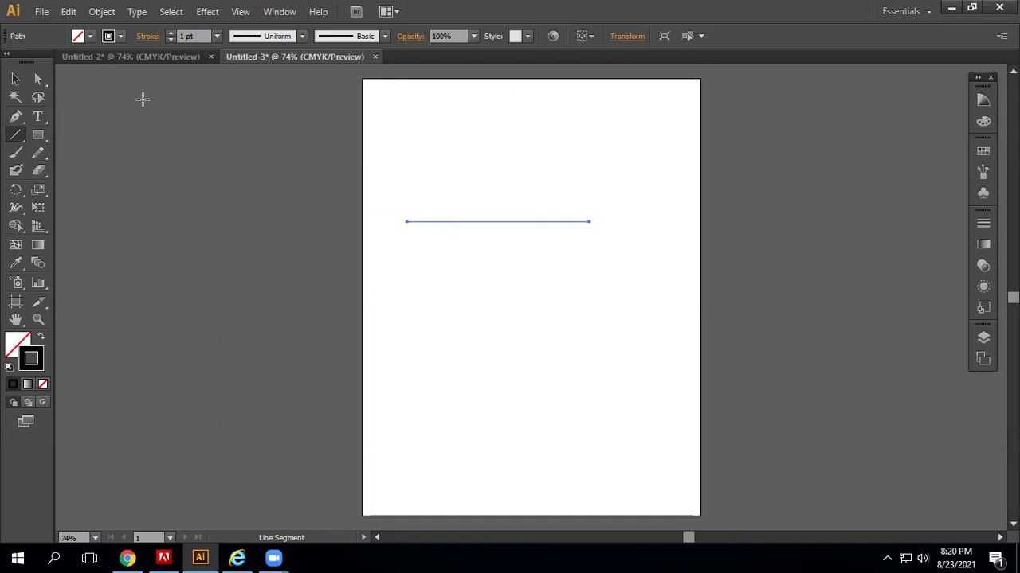
left_click(38, 134)
left_click_drag(420, 269, 567, 401)
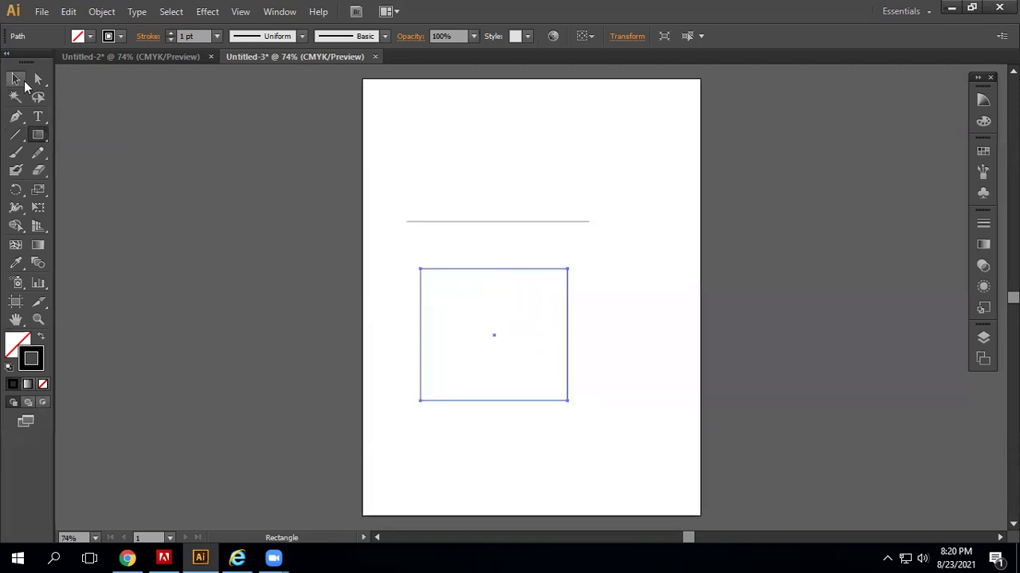
left_click(18, 82)
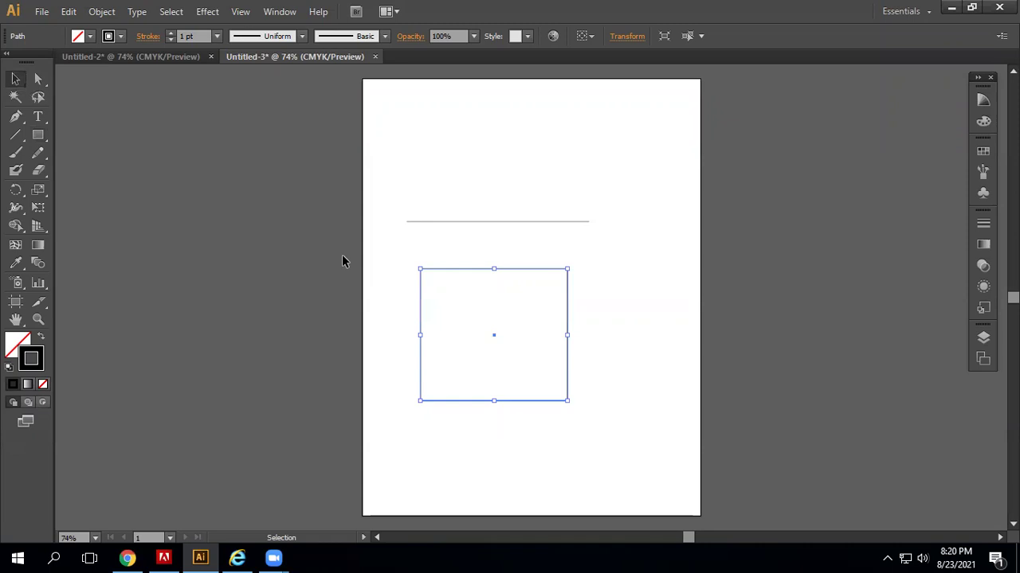
left_click_drag(395, 244, 626, 425)
left_click_drag(385, 239, 602, 446)
left_click_drag(380, 244, 618, 469)
right_click(547, 390)
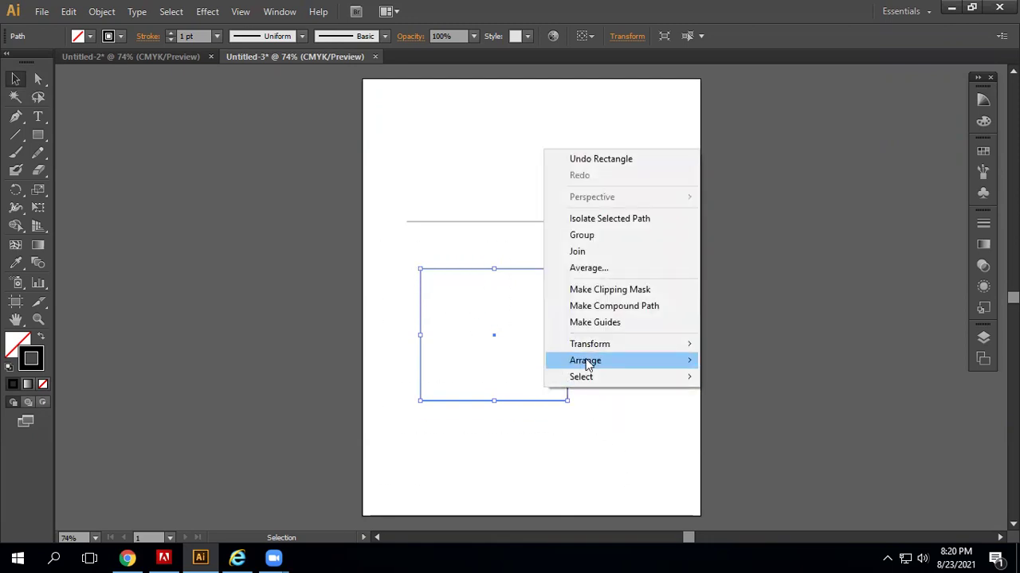
left_click(558, 403)
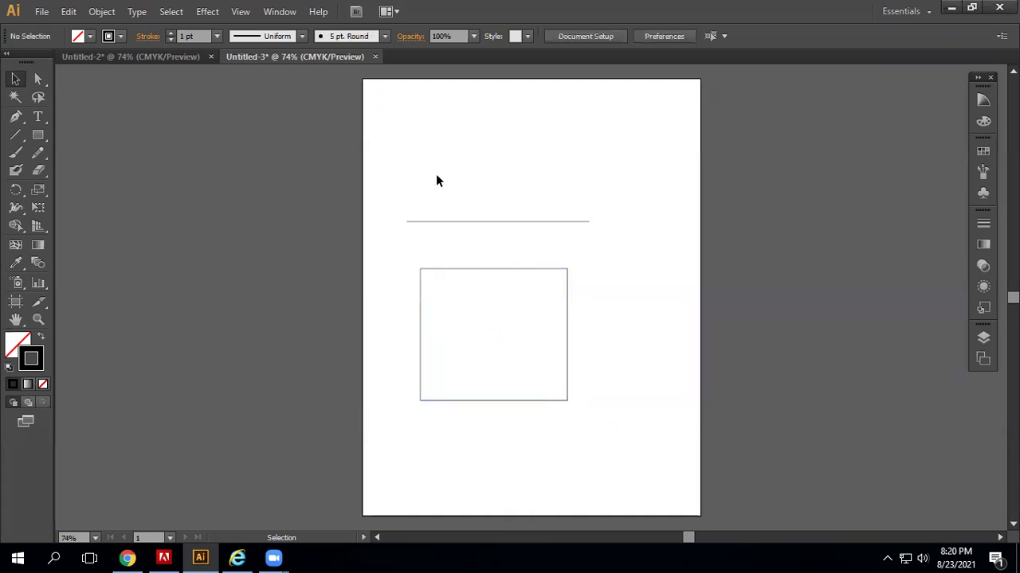
Select the rectangle and move it straight down, farther below the line.
left_click_drag(402, 252, 611, 434)
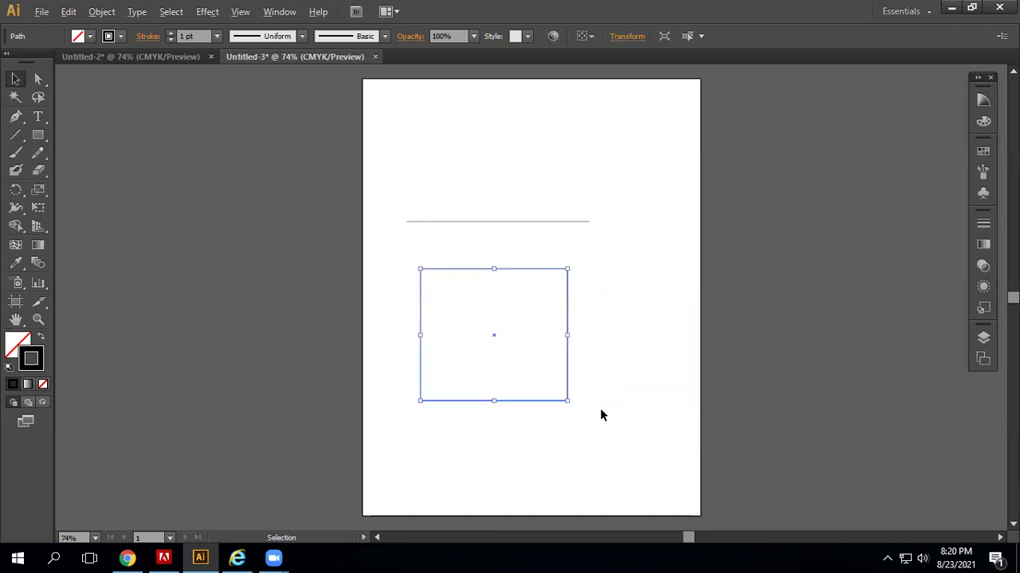
left_click_drag(533, 370, 597, 335)
left_click_drag(524, 320, 612, 218)
left_click(541, 441)
left_click_drag(506, 360, 535, 442)
left_click_drag(396, 257, 622, 442)
left_click_drag(566, 402, 566, 449)
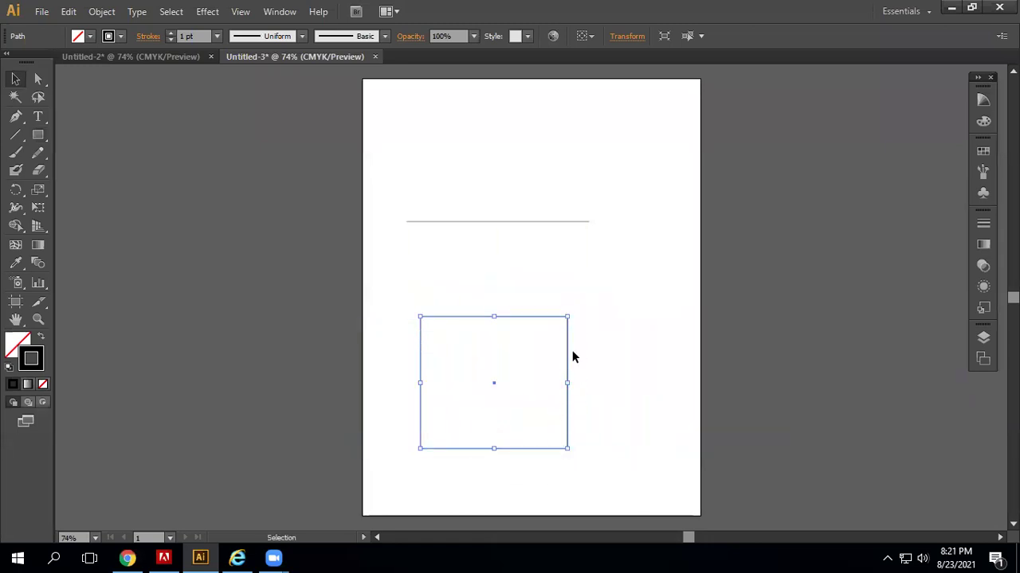
Enlarge the rectangle from its upper-right corner, and shrink it from its lower-right corner to roughly half the line's width.
left_click(568, 317)
mouse_move(493, 316)
left_mouse_down()
mouse_move(501, 260)
mouse_move(498, 316)
left_mouse_up()
left_click_drag(570, 311, 612, 270)
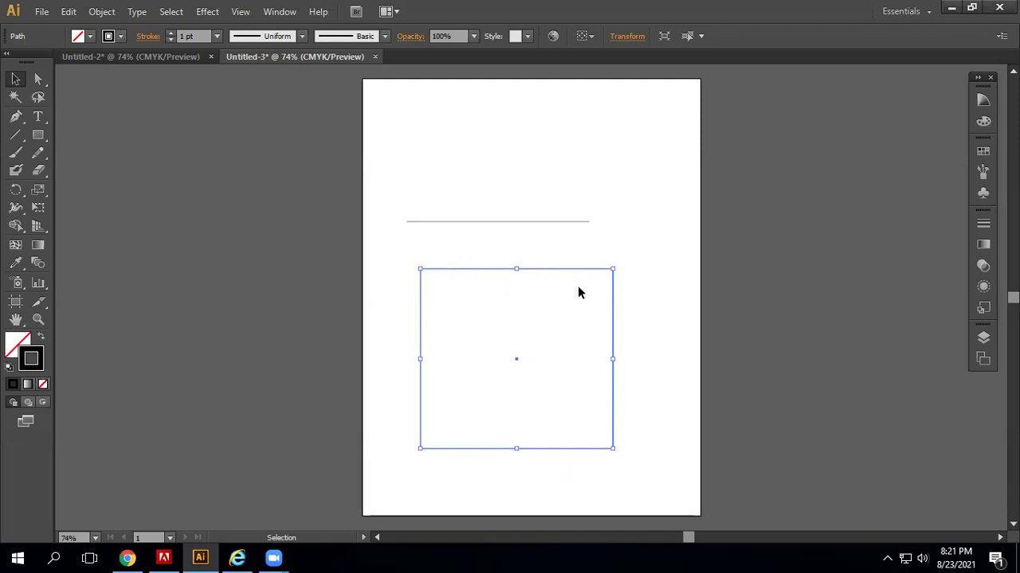
left_click_drag(612, 448, 514, 344)
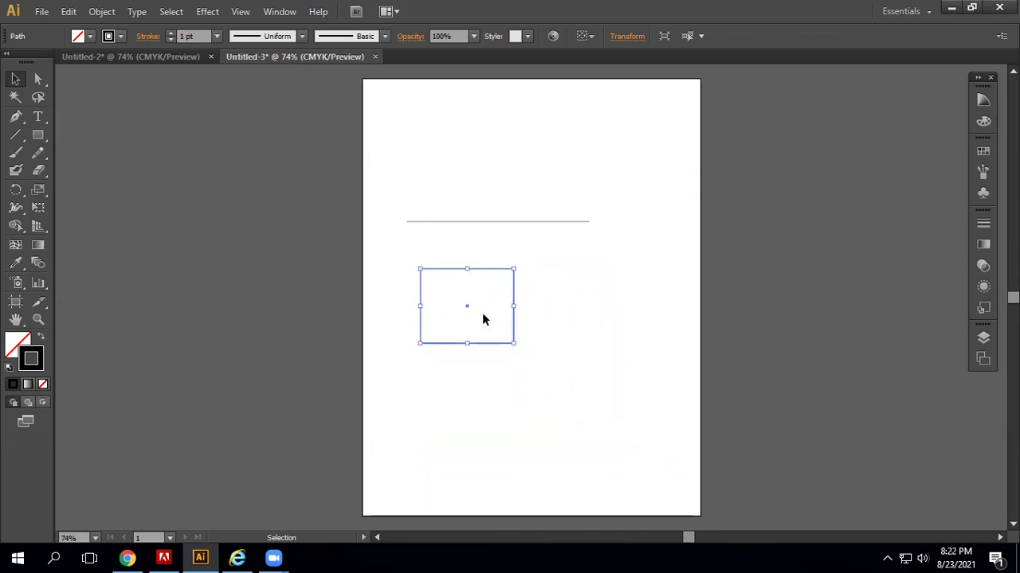
Duplicate the small rectangle, placing the copy to its right and slightly lower, and deselect it.
left_click(557, 381)
left_click_drag(403, 258, 528, 353)
left_click_drag(457, 296, 528, 403)
left_click_drag(410, 257, 545, 360)
left_click(584, 413)
left_click_drag(412, 257, 514, 364)
left_click_drag(516, 323, 638, 360)
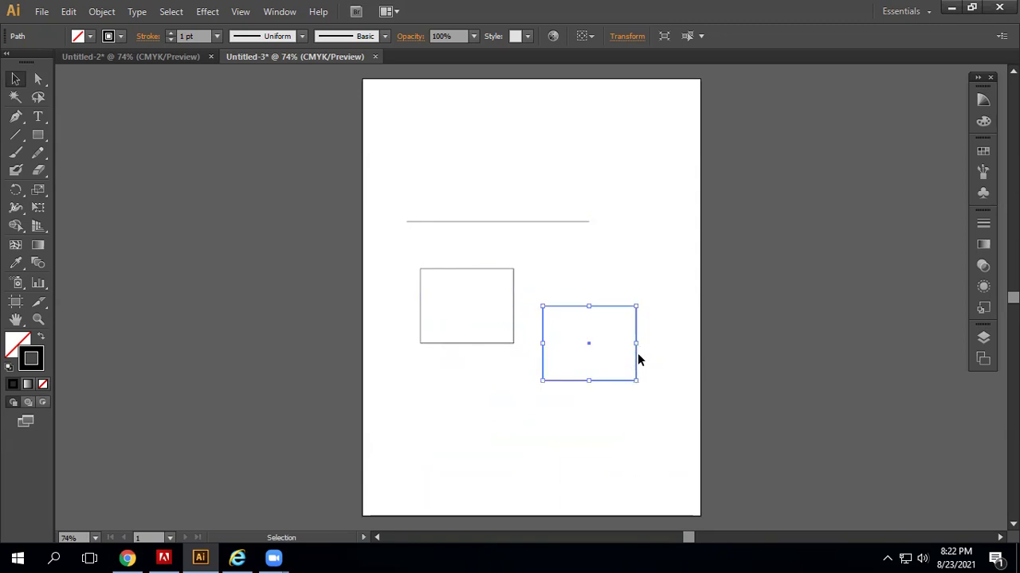
left_click(523, 405)
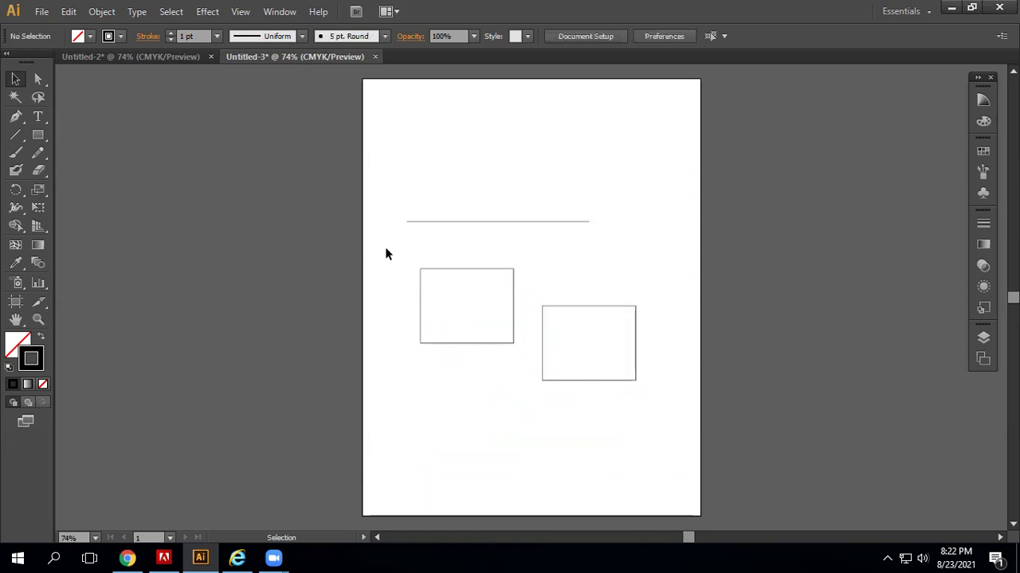
Move the copied rectangle straight up so it is level with the original rectangle.
left_click_drag(539, 285, 631, 284)
key("ctrl+z")
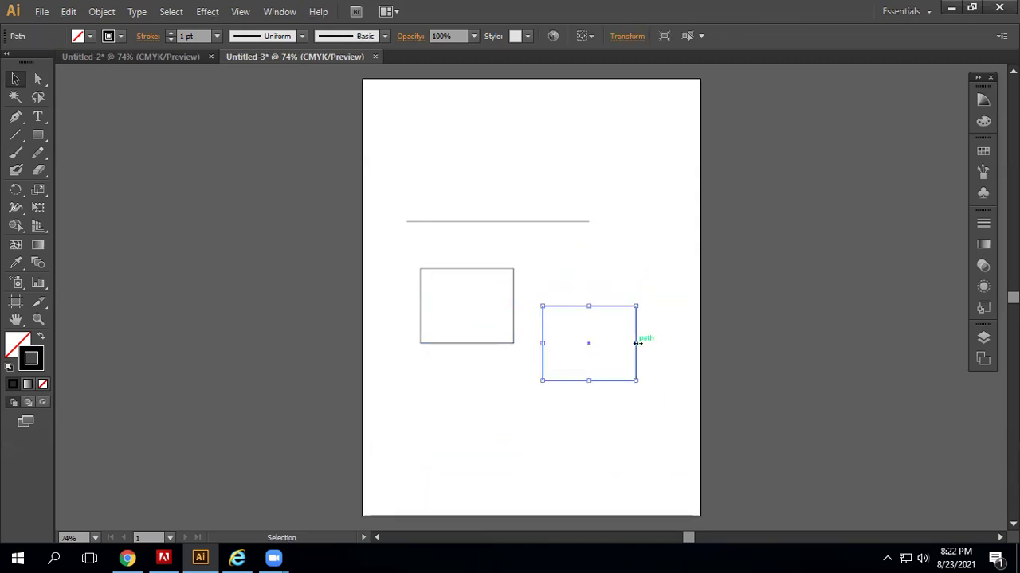
left_click_drag(637, 337, 635, 298)
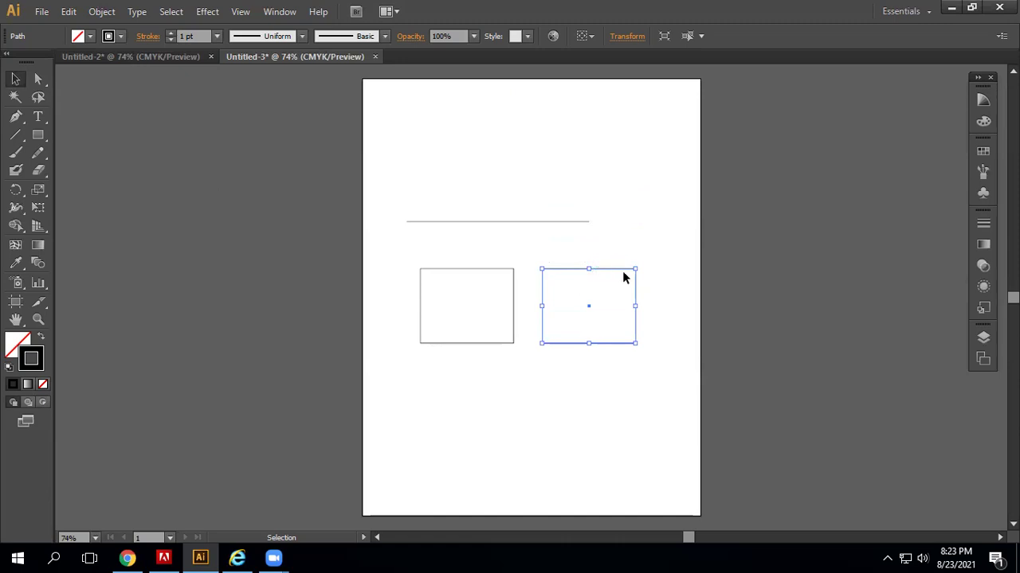
Enlarge the copied rectangle from its upper-right corner and move it down, below and to the right of the original.
mouse_move(635, 269)
left_mouse_down()
mouse_move(645, 230)
mouse_move(646, 267)
mouse_move(645, 257)
mouse_move(635, 271)
left_mouse_up()
mouse_move(635, 269)
left_mouse_down()
mouse_move(627, 228)
mouse_move(651, 169)
mouse_move(648, 259)
left_mouse_up()
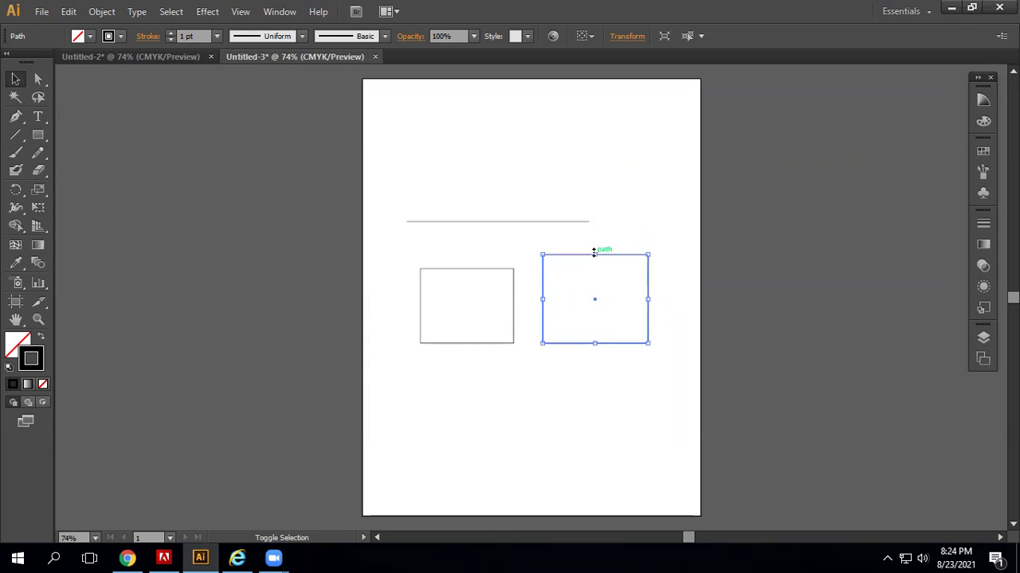
left_click_drag(648, 254, 672, 171)
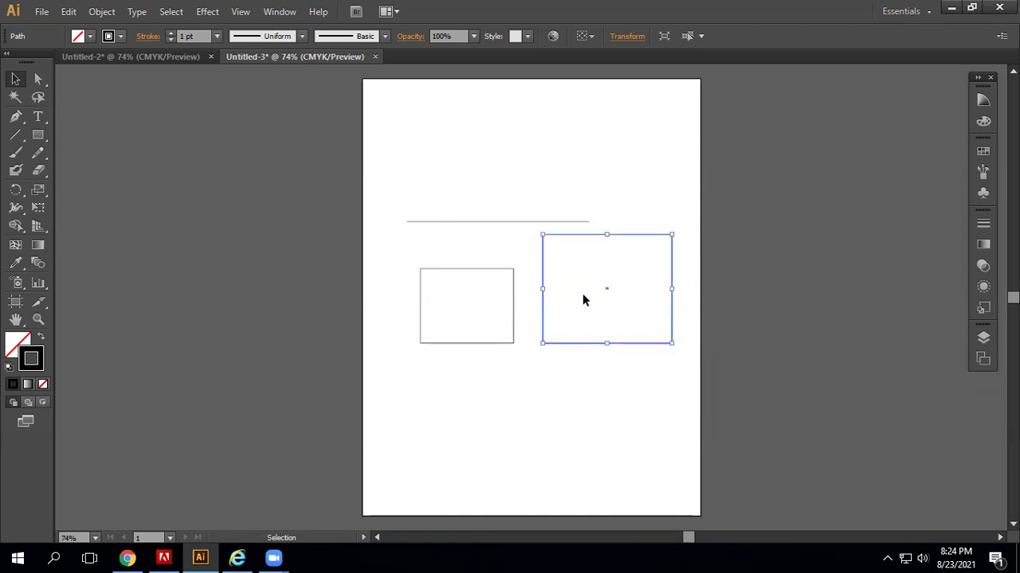
left_click_drag(542, 310, 535, 393)
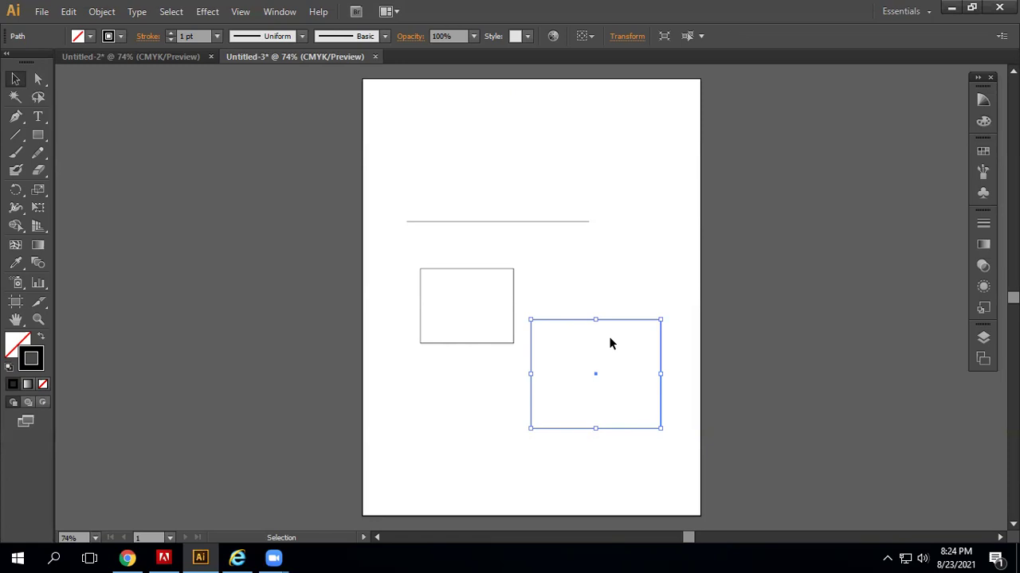
Select only the upper-right anchor point of the larger rectangle with the Direct Selection tool.
left_click(41, 79)
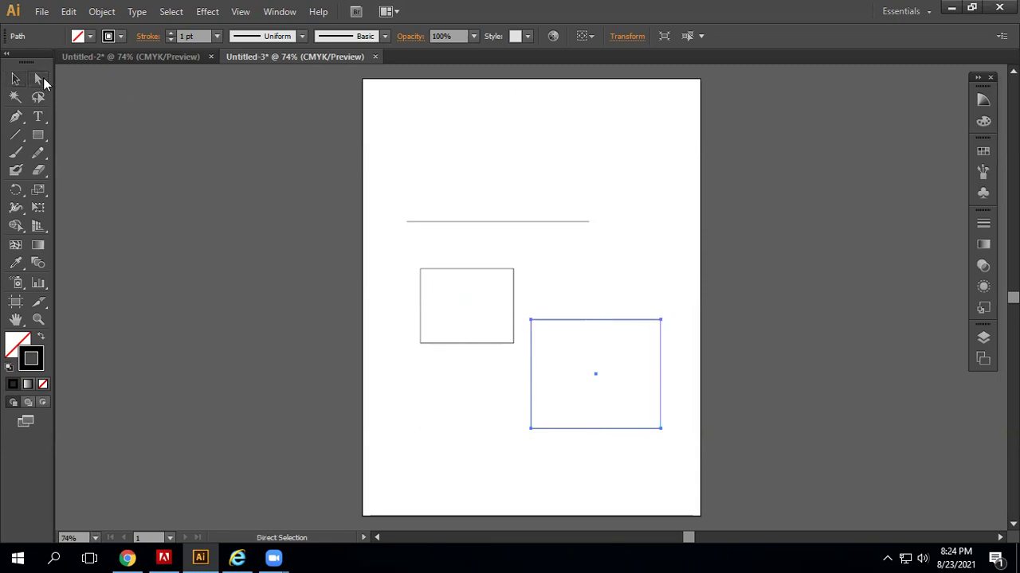
left_click_drag(524, 291, 684, 450)
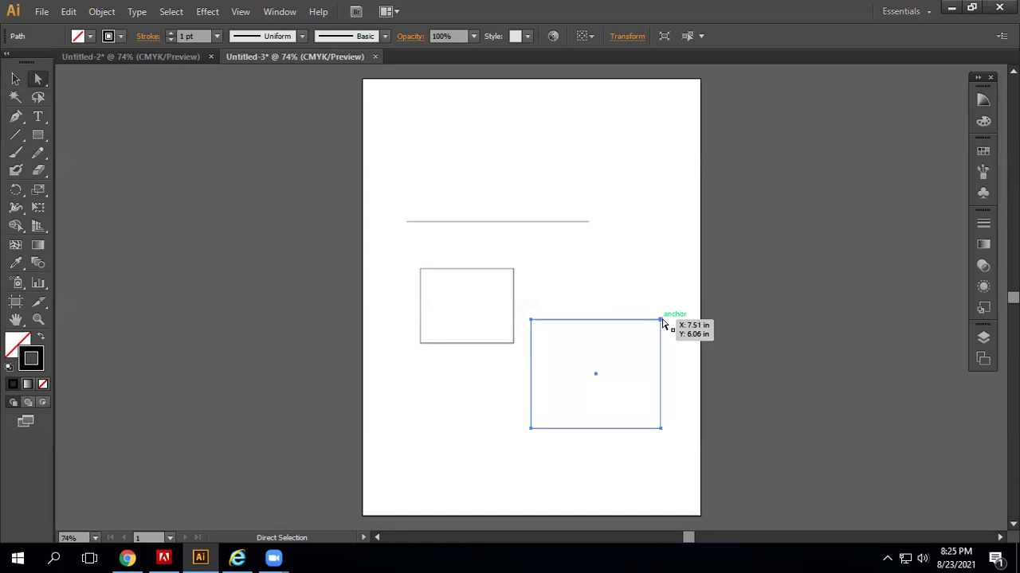
mouse_move(661, 321)
left_mouse_down()
mouse_move(655, 282)
mouse_move(663, 321)
left_mouse_up()
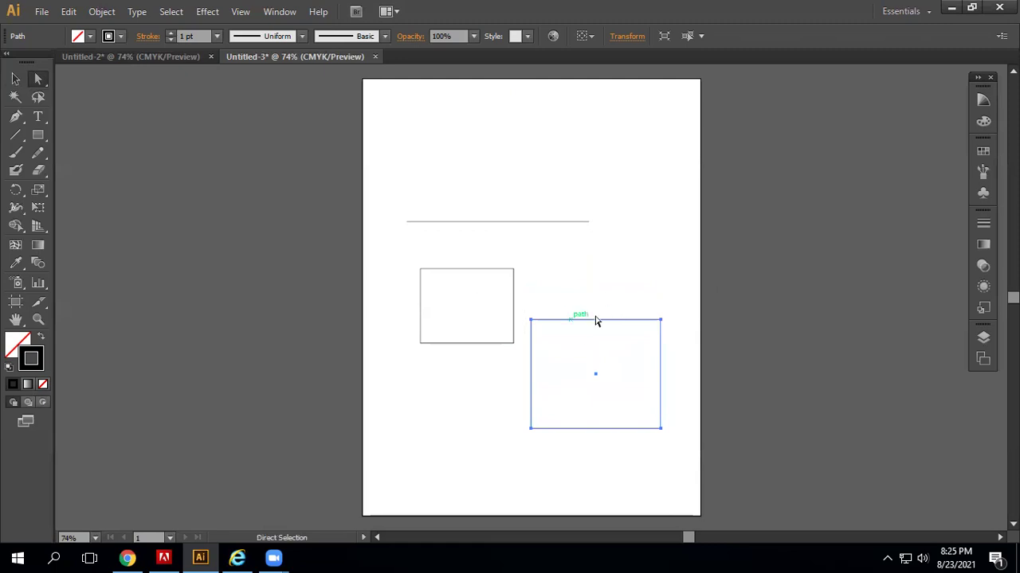
left_click_drag(622, 289, 661, 319)
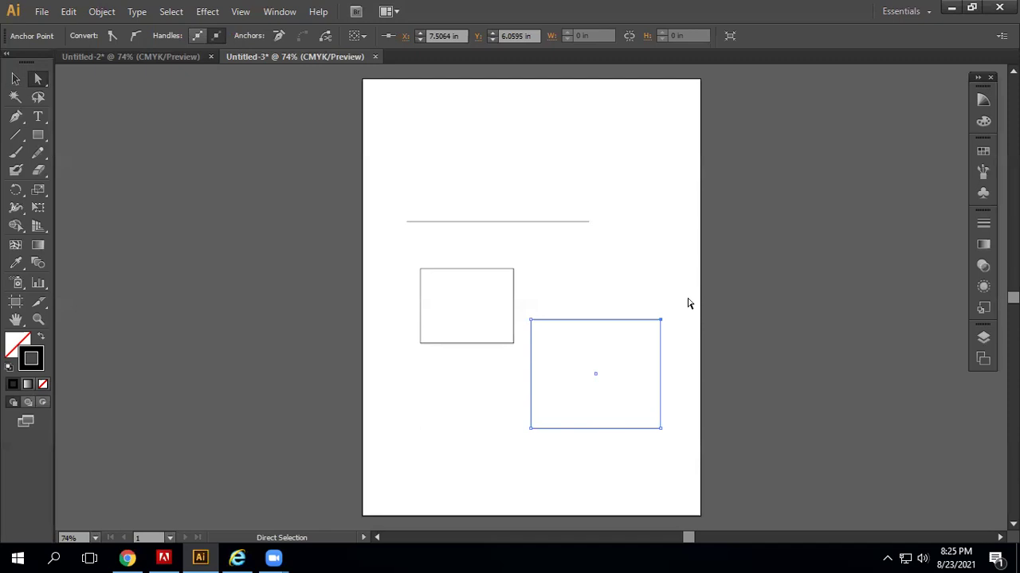
Switch back to the browser to view the Windows 10 logo artwork.
key("alt+Tab")
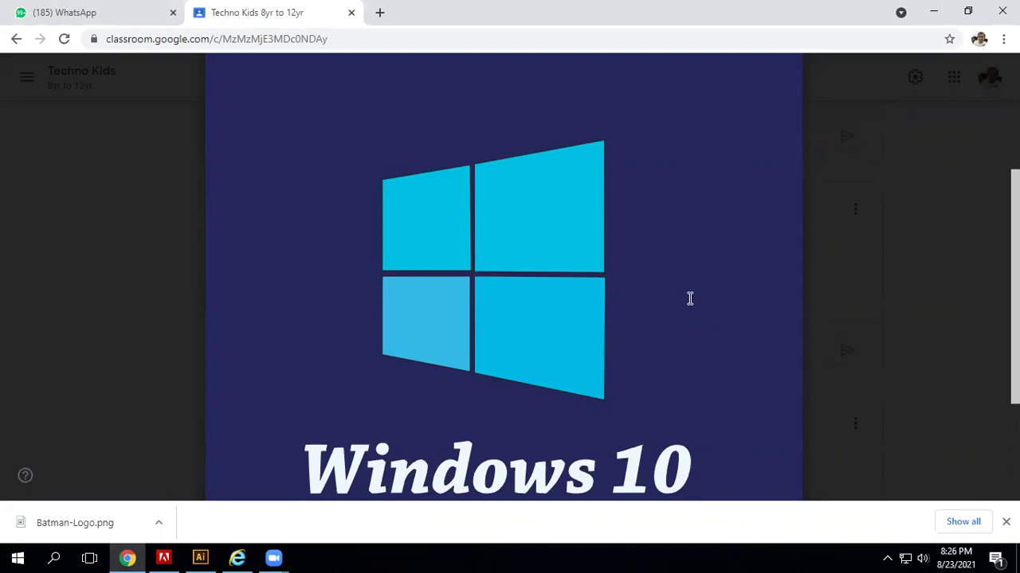
Switch back to Illustrator and move the larger rectangle's upper-right anchor point down to the page's left edge, level with its bottom side.
key("alt+Tab")
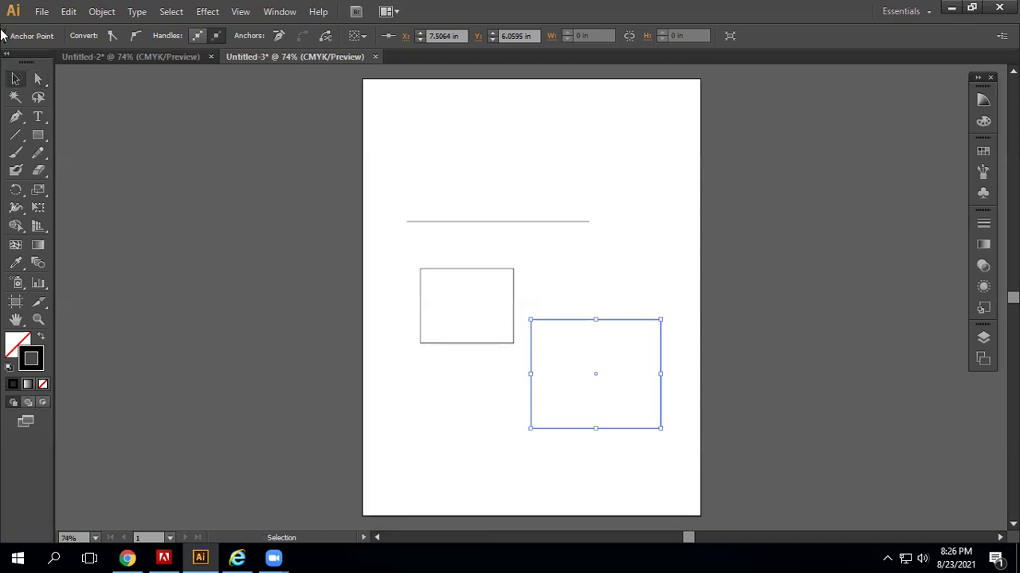
left_click(39, 78)
left_click_drag(630, 294, 364, 429)
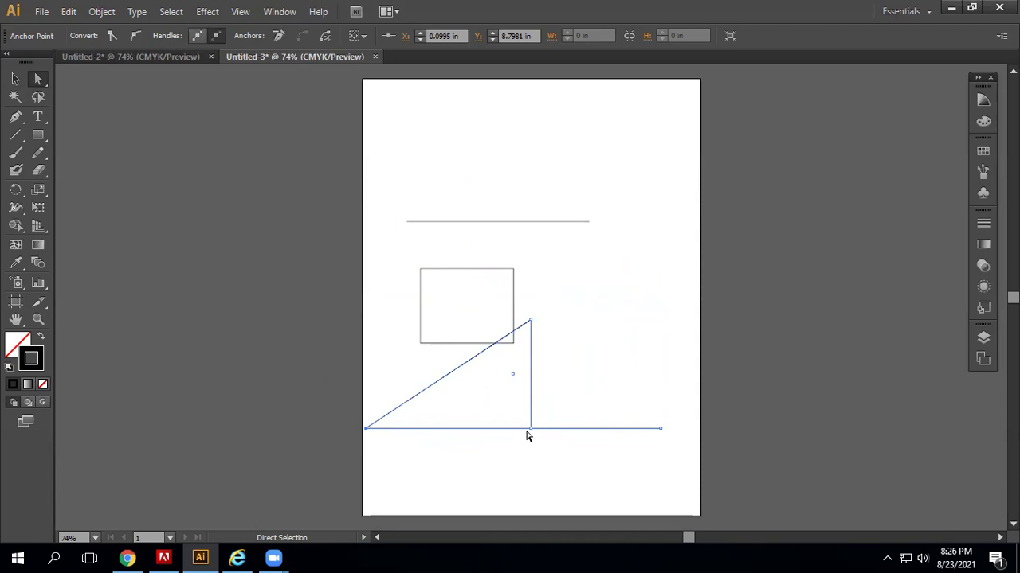
Move the distorted shape's bottom edge up and slightly right, to just below the horizontal line, using the Direct Selection tool.
left_click_drag(497, 407, 573, 458)
mouse_move(530, 430)
left_mouse_down()
mouse_move(596, 427)
mouse_move(552, 439)
mouse_move(526, 425)
mouse_move(532, 433)
left_mouse_up()
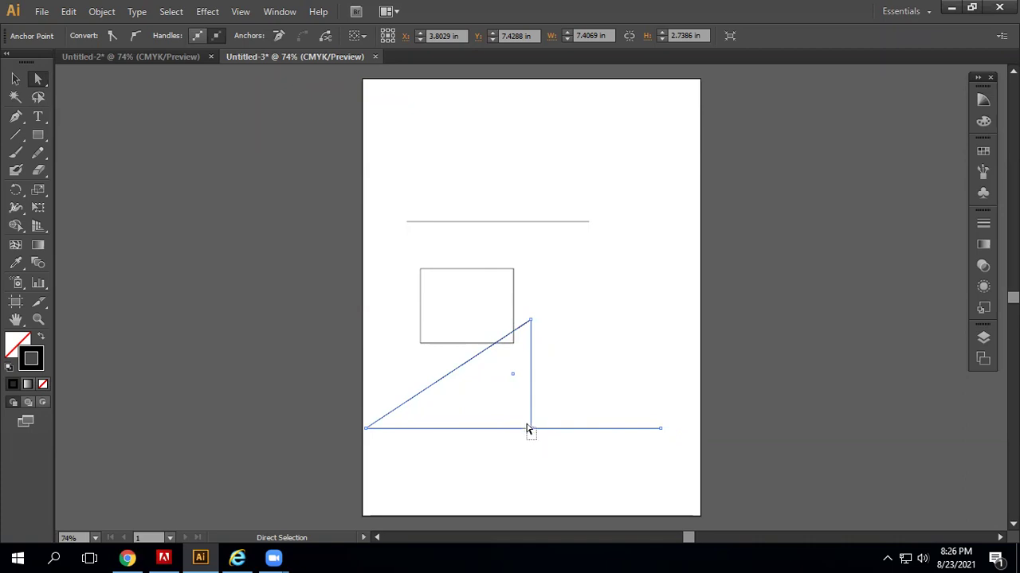
left_click_drag(531, 429, 580, 232)
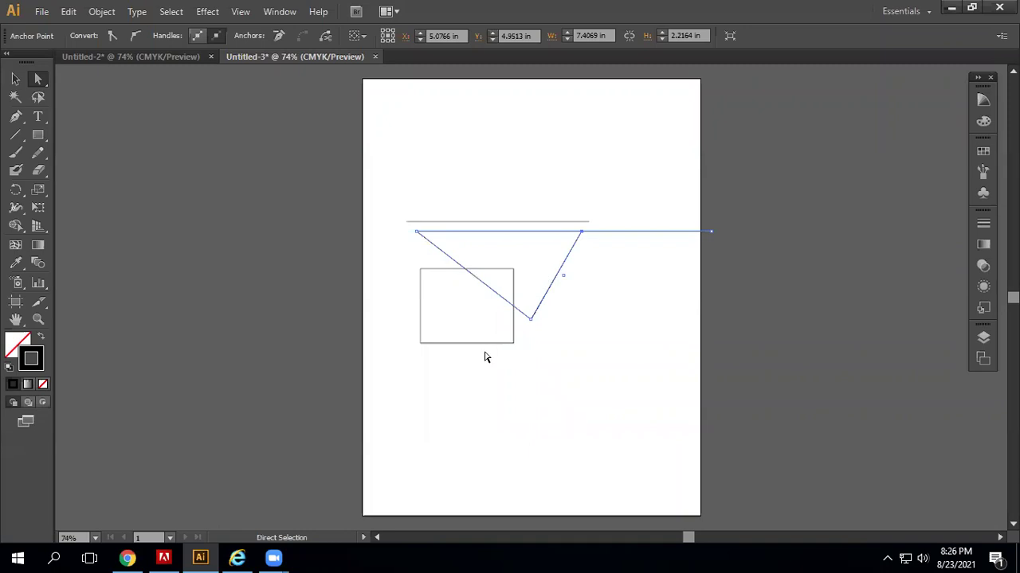
Delete the line, the rectangle and the distorted shape from the artboard.
left_click_drag(398, 141, 744, 438)
key("Delete")
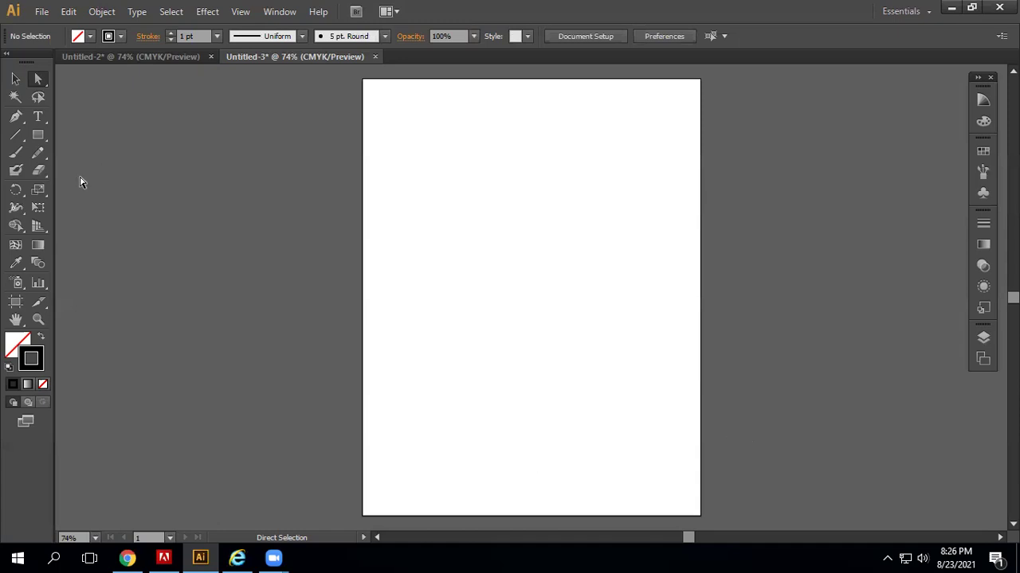
Draw a nearly square rectangle and move only its upper-right anchor point outward to about X 6.37 in, Y 1.53 in.
left_click(38, 136)
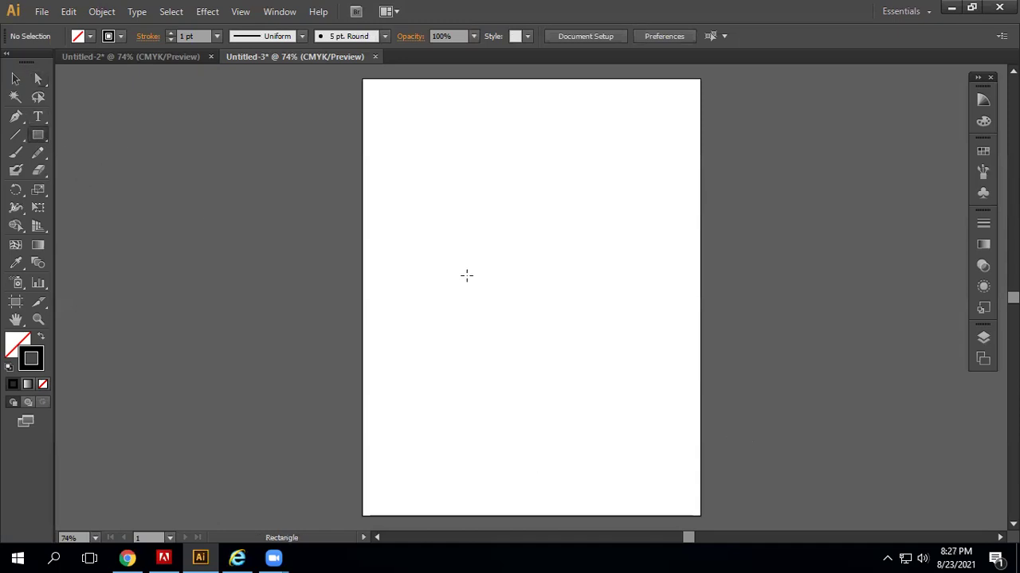
left_click_drag(420, 197, 531, 309)
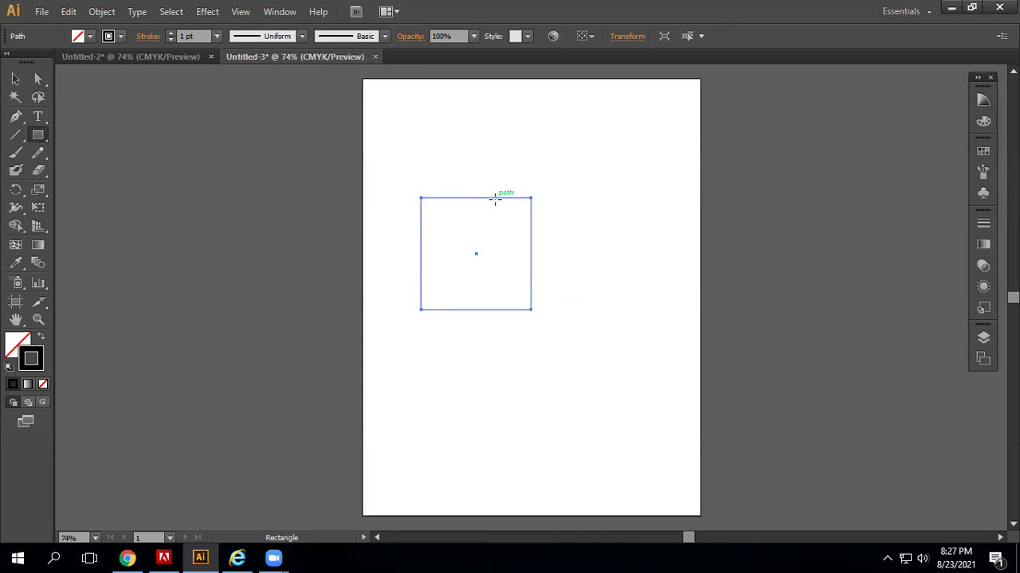
left_click(43, 82)
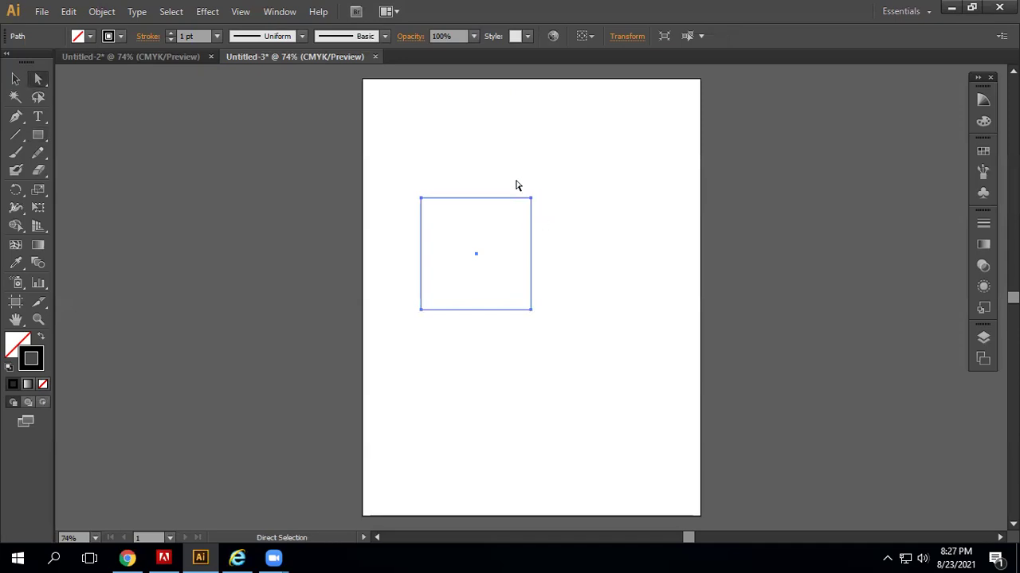
left_click_drag(512, 187, 551, 228)
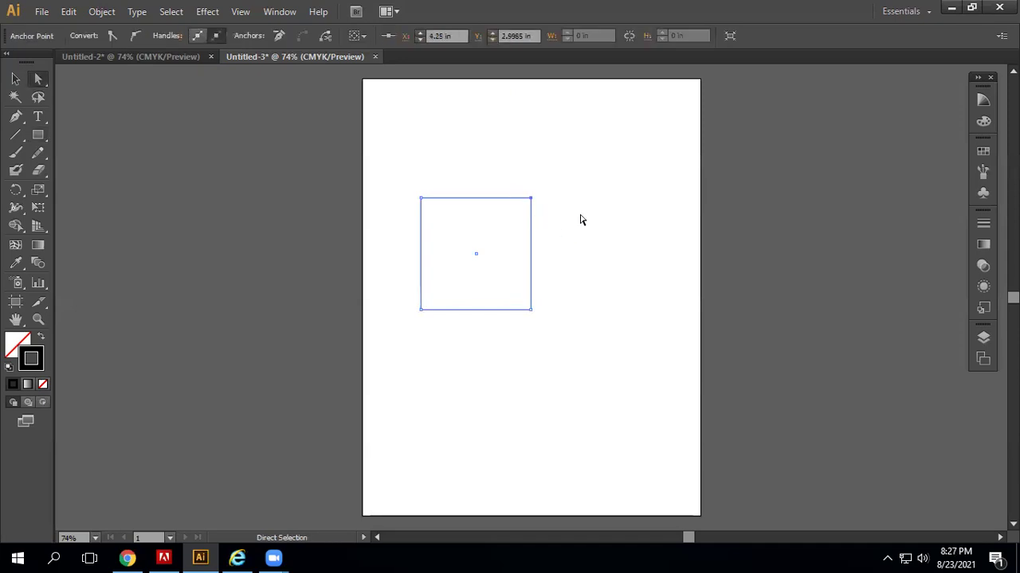
left_click(532, 199)
left_click_drag(532, 200, 615, 141)
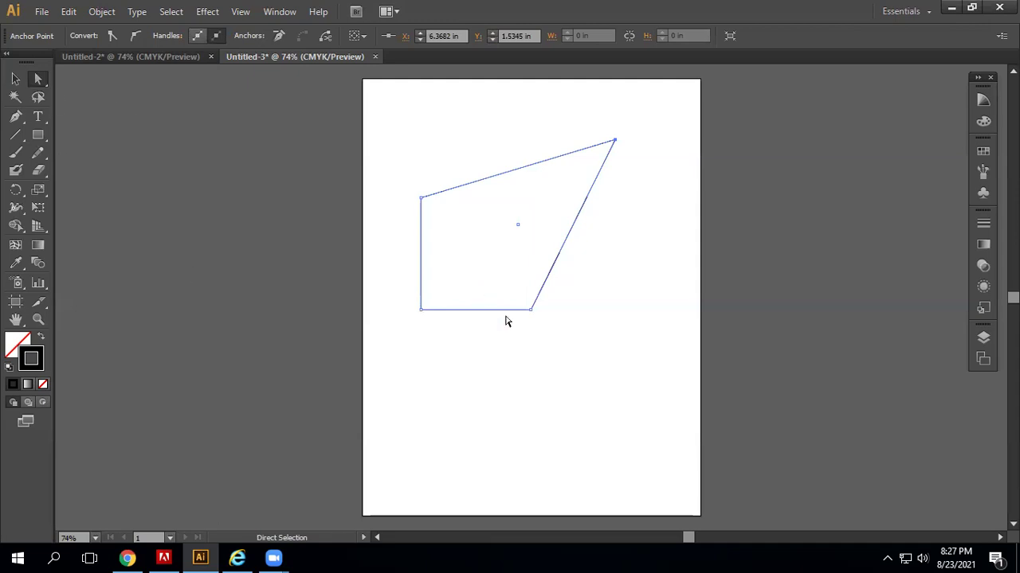
Move the lower-right anchor point to about X 7.64 in, Y 5.81 in and the upper-left one inward to about X 4.40 in, Y 4.63 in.
left_click_drag(507, 286, 665, 337)
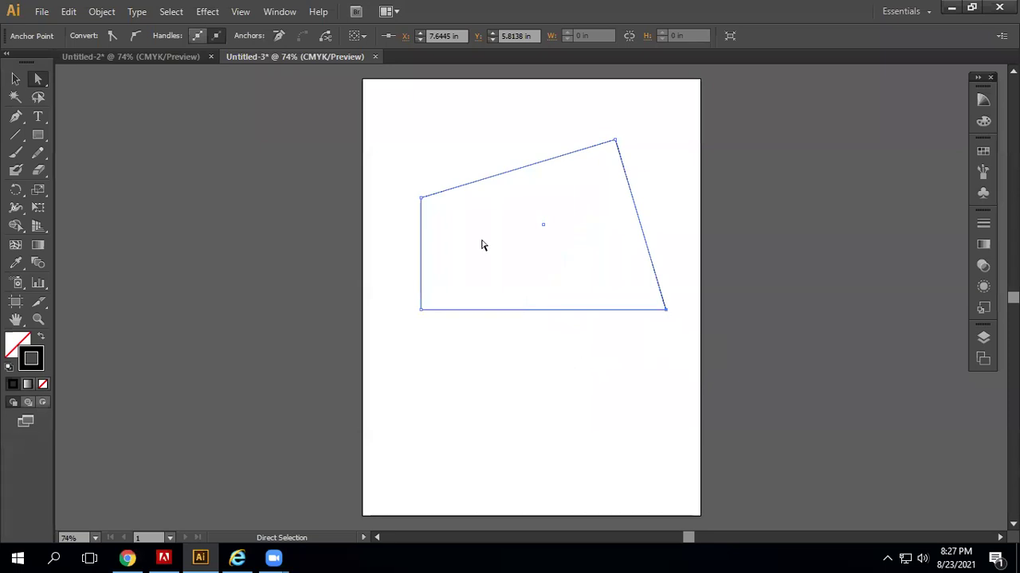
left_click_drag(398, 177, 536, 264)
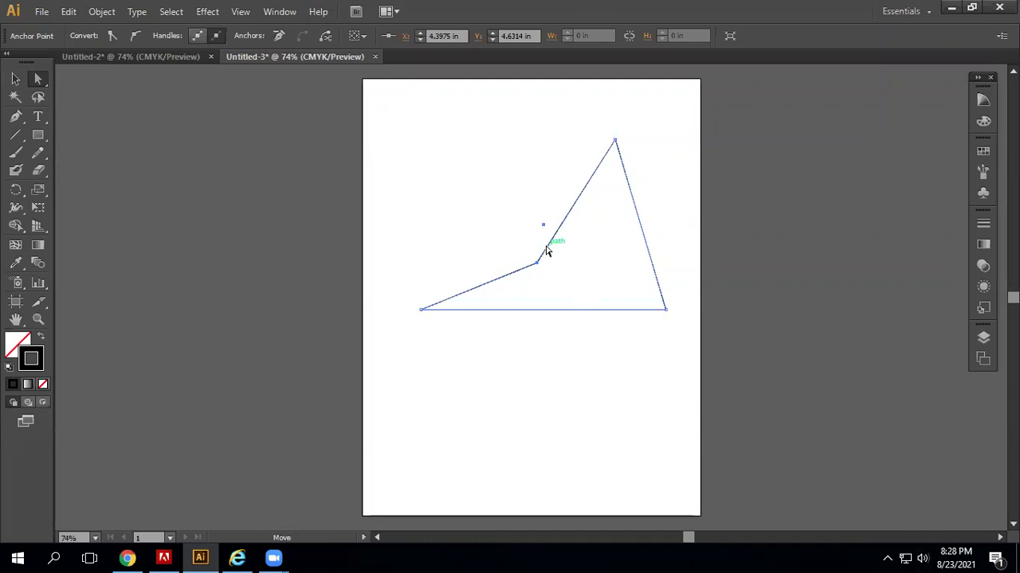
Delete the shape's upper-left anchor point, and remove the remaining open path from the artboard.
key("Delete")
left_click(15, 78)
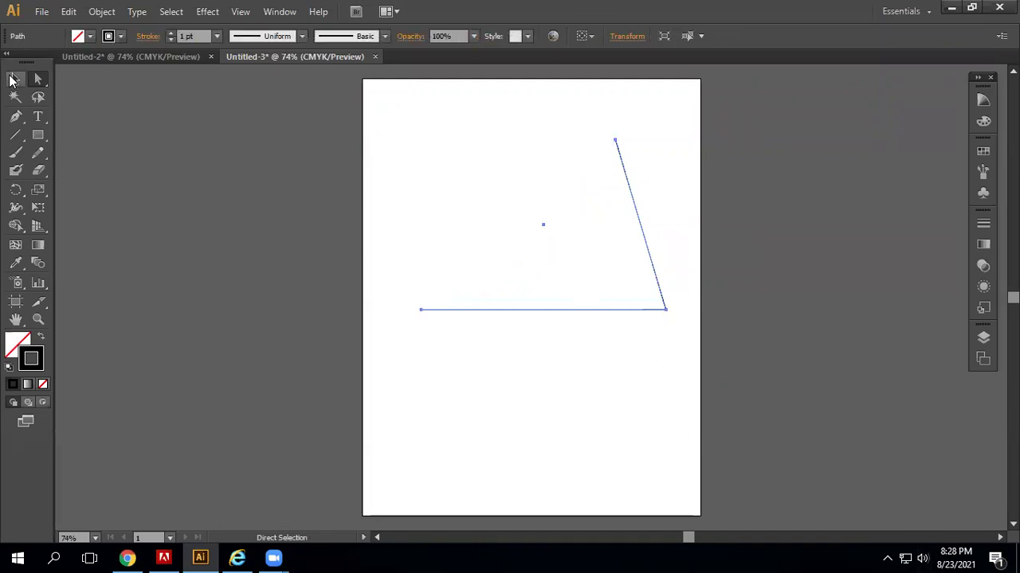
left_click_drag(379, 97, 689, 464)
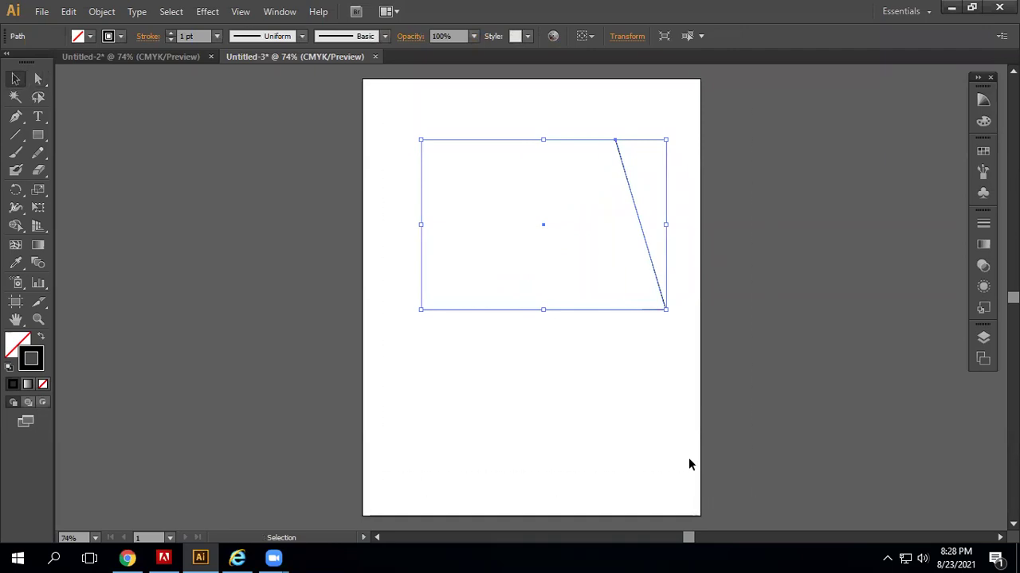
key("Delete")
left_click(40, 137)
left_click_drag(416, 174, 500, 250)
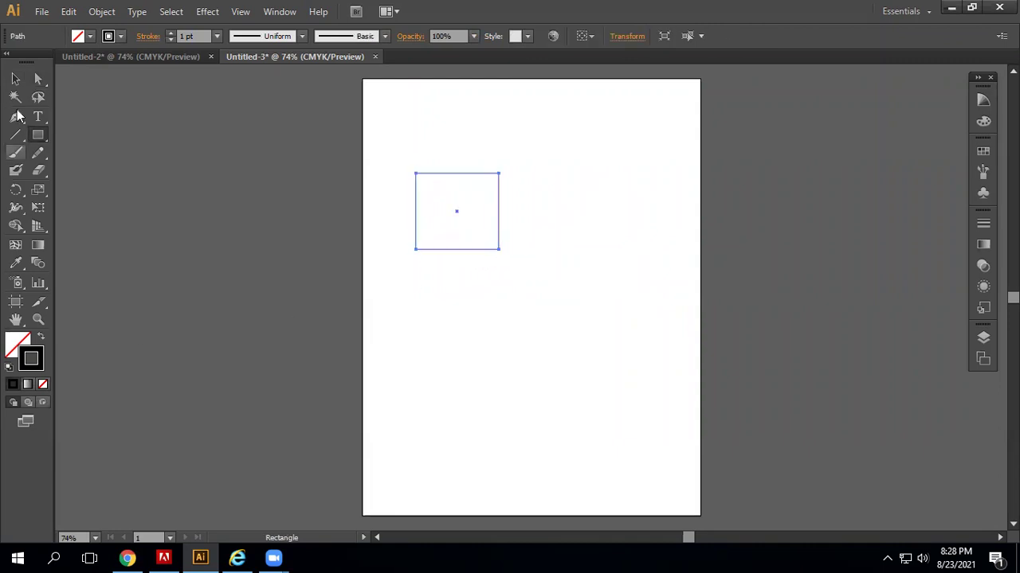
left_click(39, 81)
left_click_drag(480, 158, 523, 283)
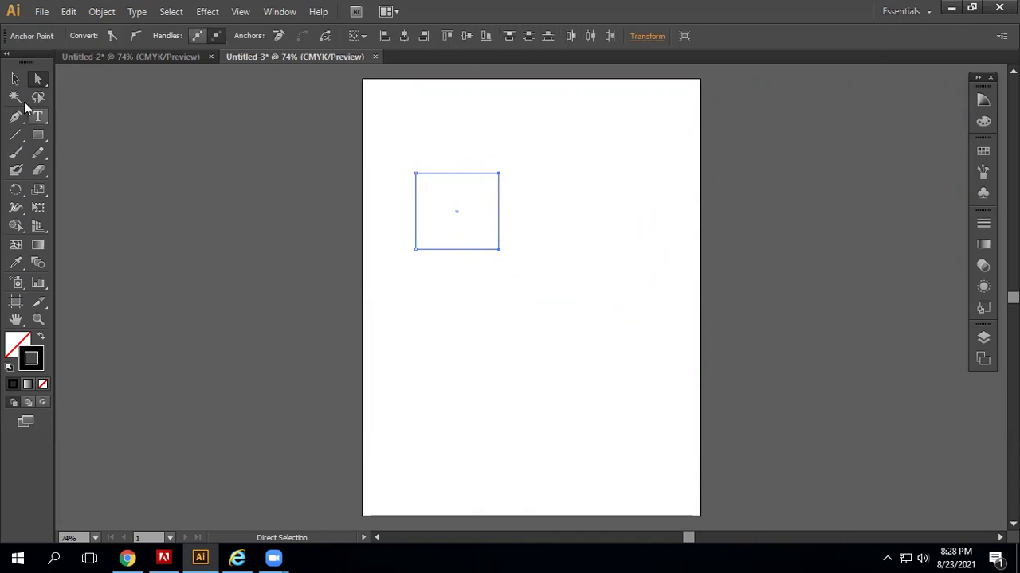
left_click(163, 116)
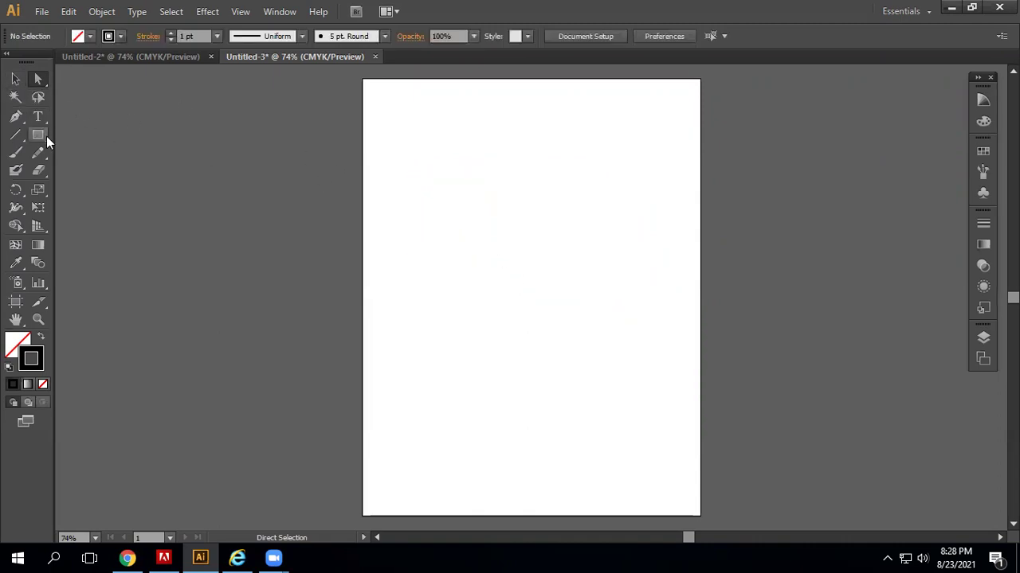
Draw a rectangle and move its two left anchor points down and inward together, slanting it into a parallelogram.
left_click(35, 135)
left_click_drag(437, 184, 531, 263)
left_click(38, 79)
left_click_drag(425, 161, 456, 285)
mouse_move(437, 185)
left_mouse_down()
mouse_move(446, 198)
mouse_move(452, 191)
left_mouse_up()
left_click_drag(453, 228, 424, 232)
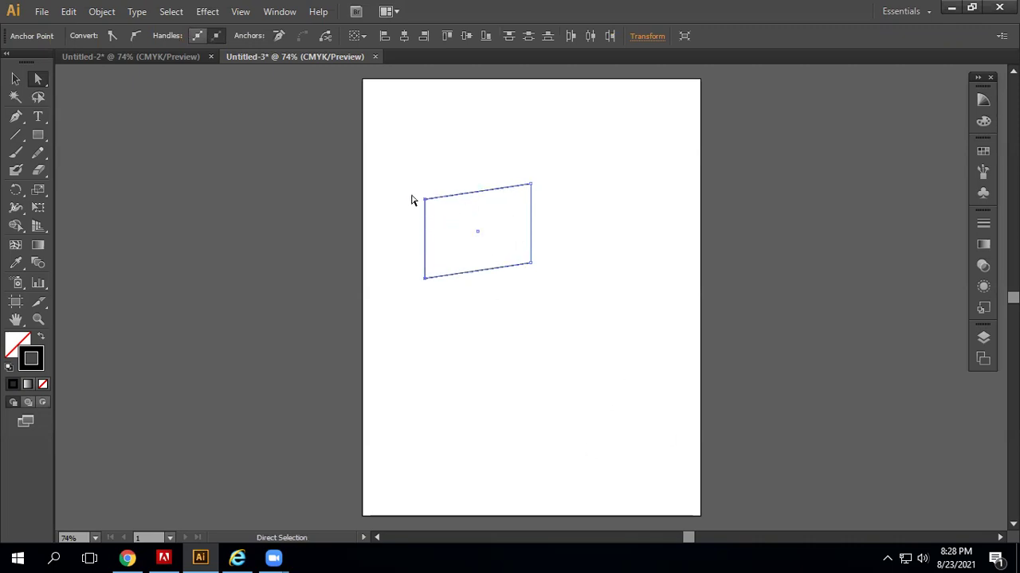
Practise selecting the parallelogram's left anchor points with the Direct Selection tool, both together and the upper-left one alone.
left_click_drag(409, 185, 461, 317)
left_click_drag(402, 192, 450, 219)
left_click(482, 325)
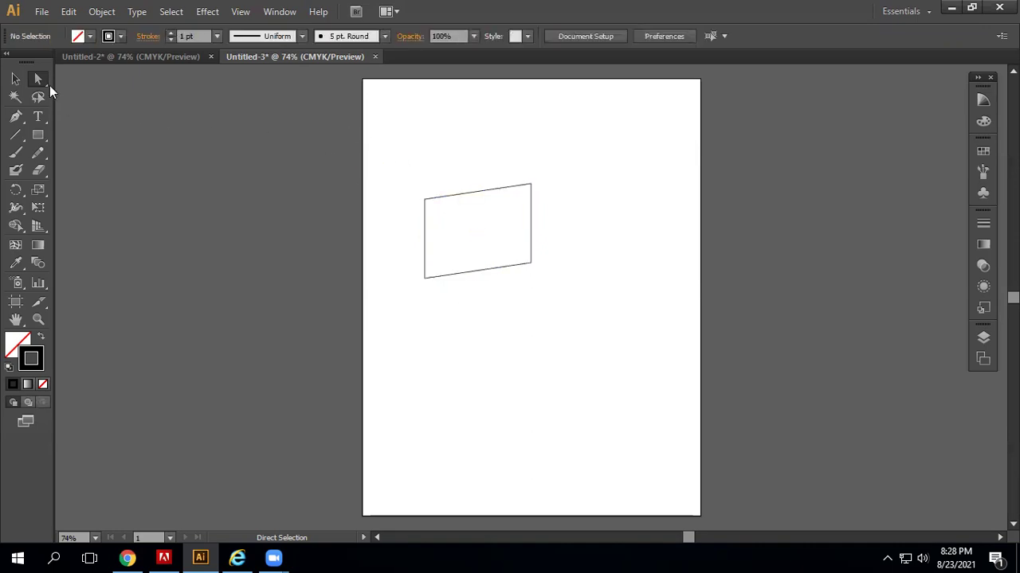
left_click_drag(412, 196, 448, 230)
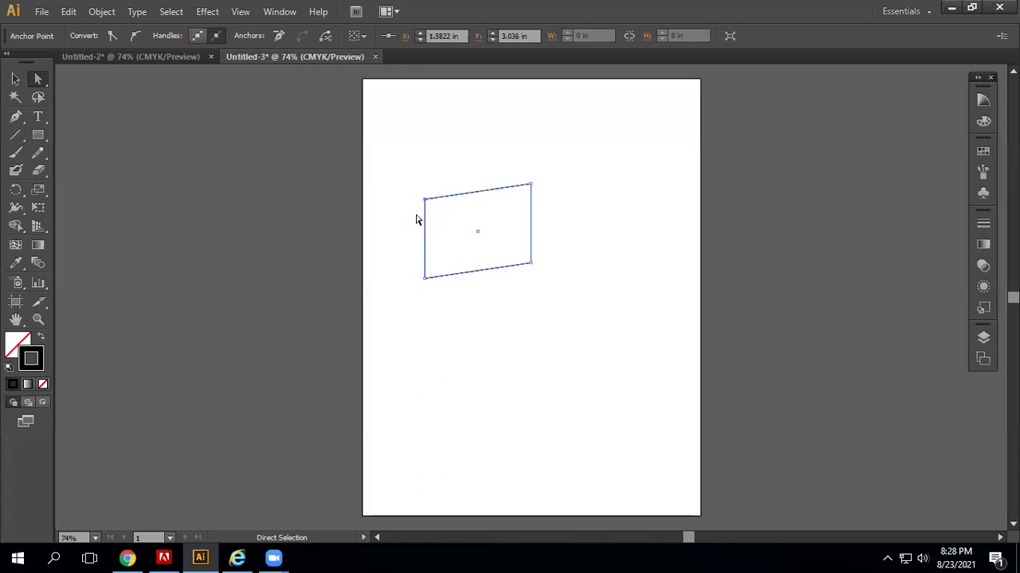
left_click_drag(425, 201, 475, 341)
Reselect both left anchor points of the parallelogram and move its left side slightly farther down.
left_click(489, 326)
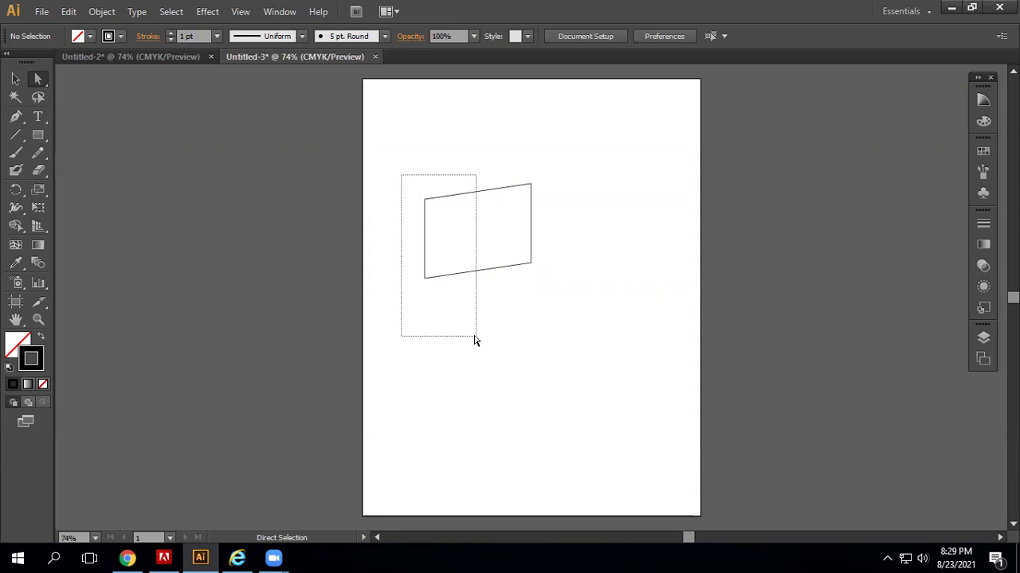
left_click_drag(475, 341, 473, 337)
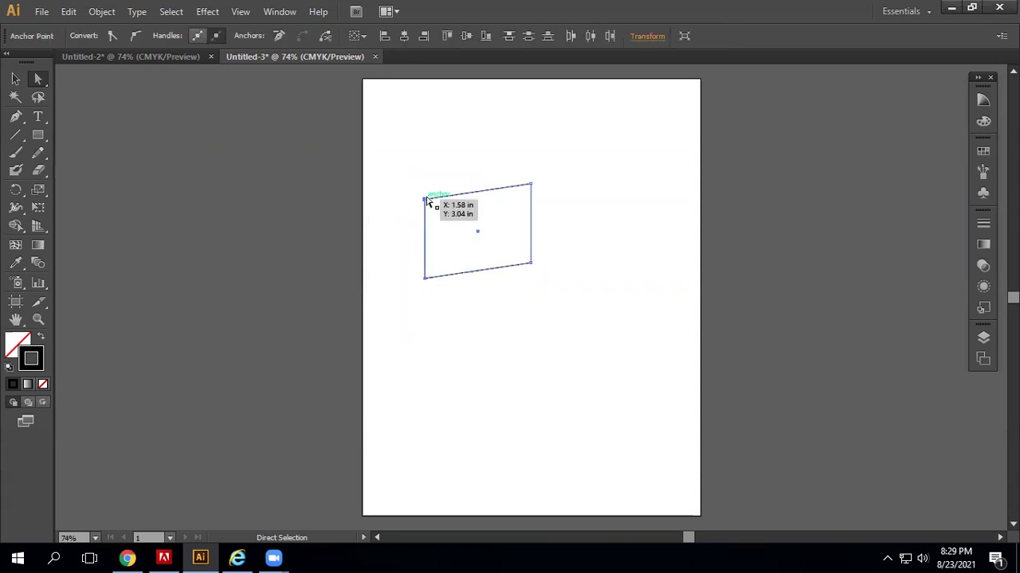
mouse_move(424, 200)
left_mouse_down()
mouse_move(462, 218)
mouse_move(423, 211)
left_mouse_up()
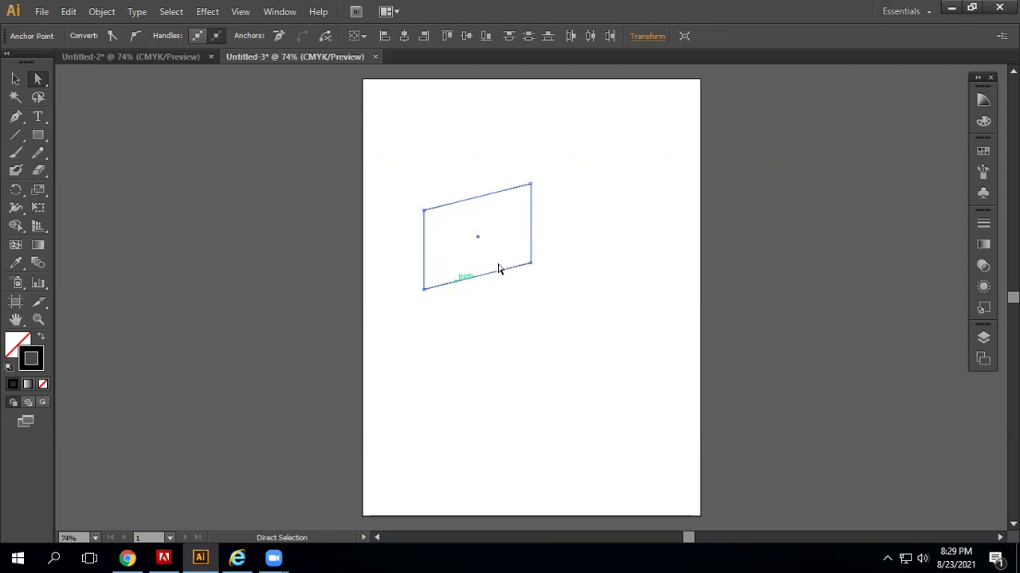
Delete the whole parallelogram from the artboard with the Selection tool.
left_click(14, 78)
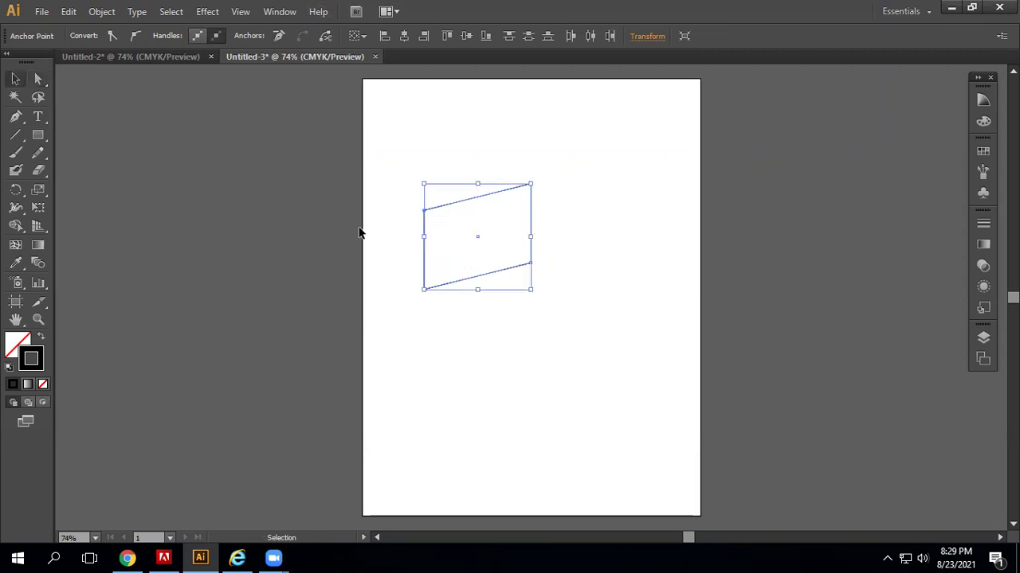
left_click_drag(395, 162, 548, 370)
key("Delete")
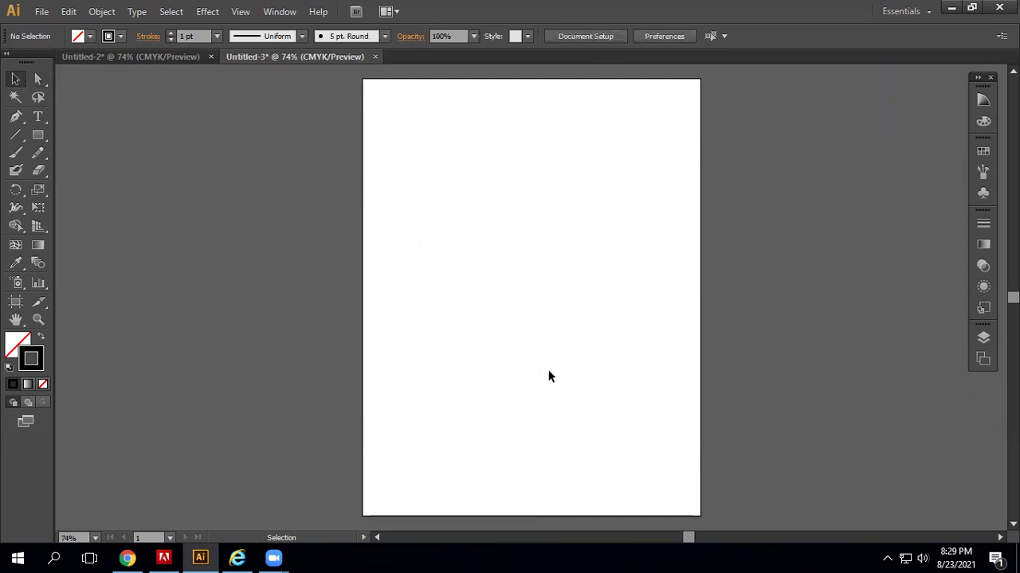
Draw a new rectangle in the upper-left part of the artboard, slightly wider than it is tall.
scroll(548, 370, "up", 1)
scroll(516, 162, "down", 2)
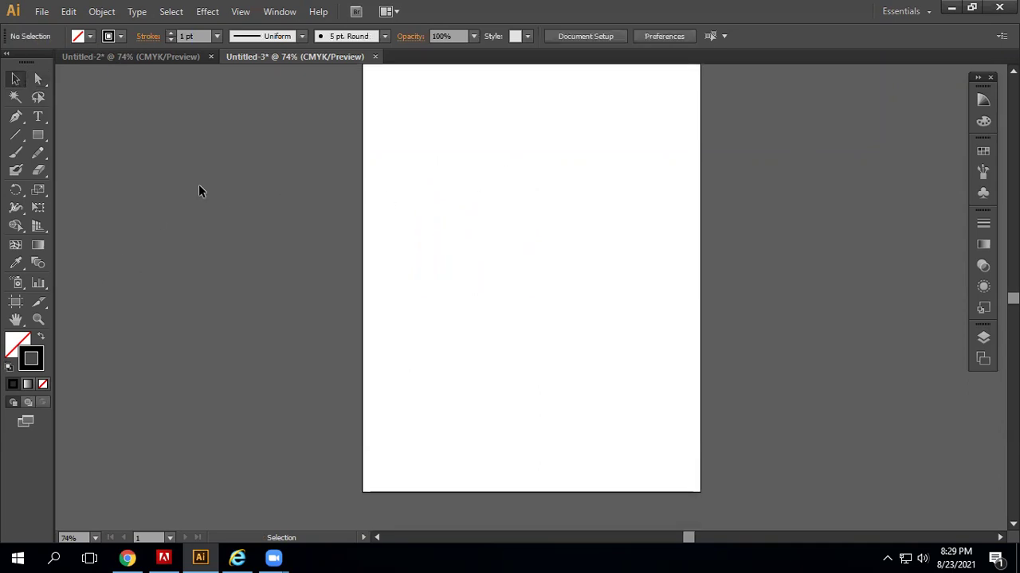
left_click(37, 135)
left_click_drag(409, 157, 511, 246)
left_click_drag(513, 254, 513, 253)
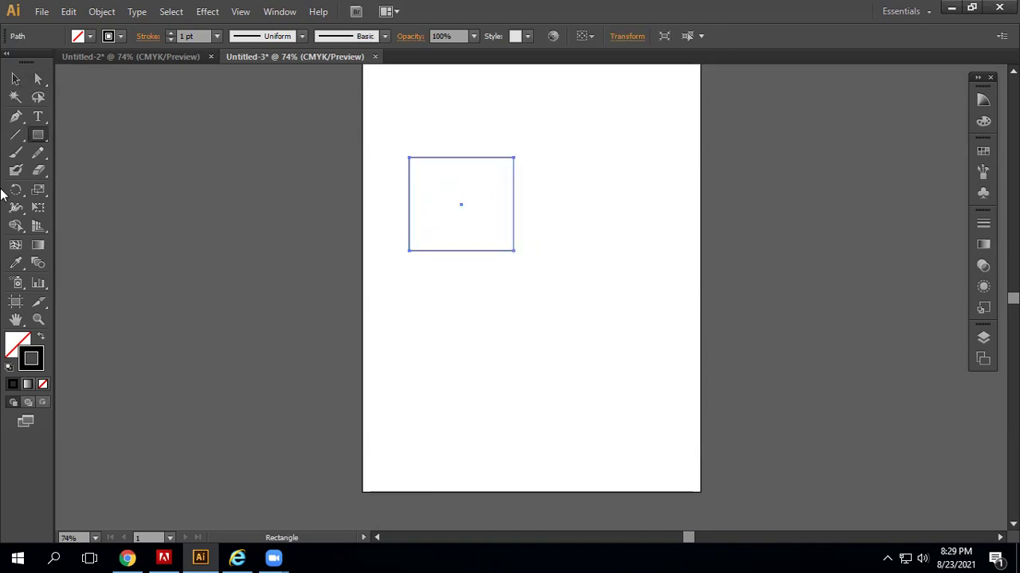
Slant the rectangle by moving its two left anchor points down and slightly inward with the Direct Selection tool.
left_click(38, 79)
left_click_drag(393, 150, 423, 282)
mouse_move(409, 163)
left_mouse_down()
mouse_move(427, 174)
mouse_move(418, 181)
left_mouse_up()
Duplicate the slanted shape straight below the original, leaving a narrow gap, and select both shapes.
left_click(15, 78)
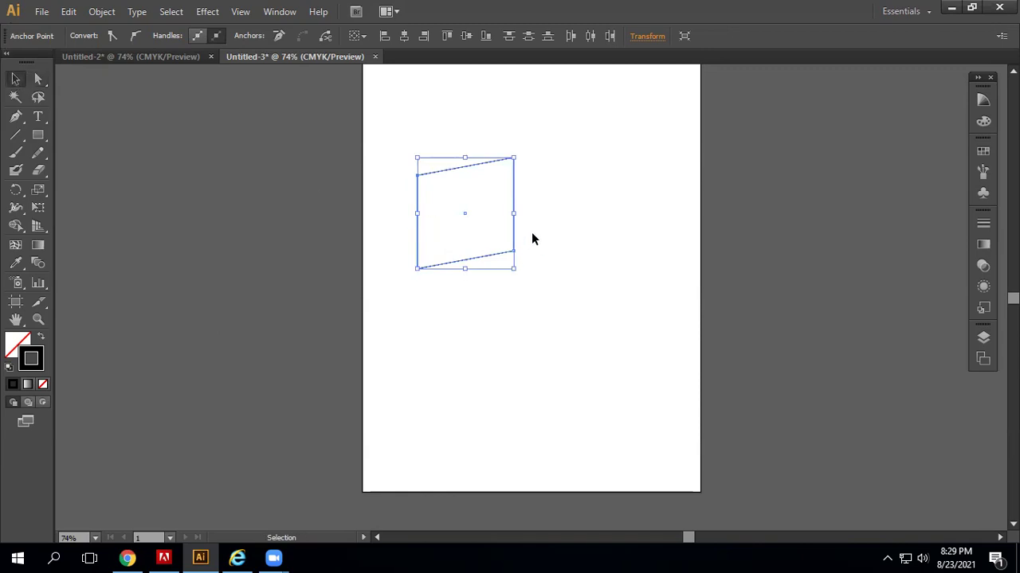
left_click_drag(515, 227, 521, 332)
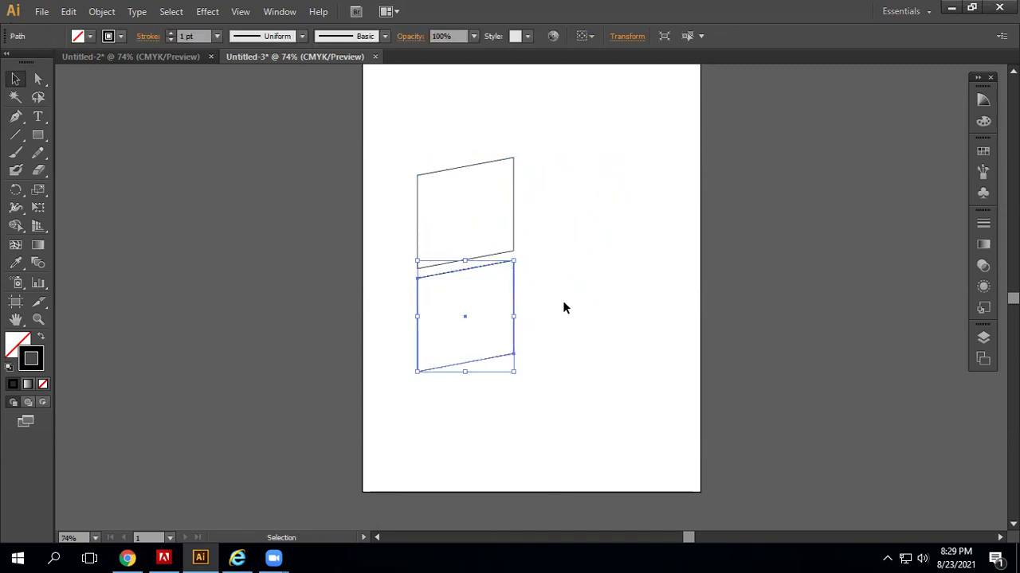
left_click(19, 81)
left_click(537, 365)
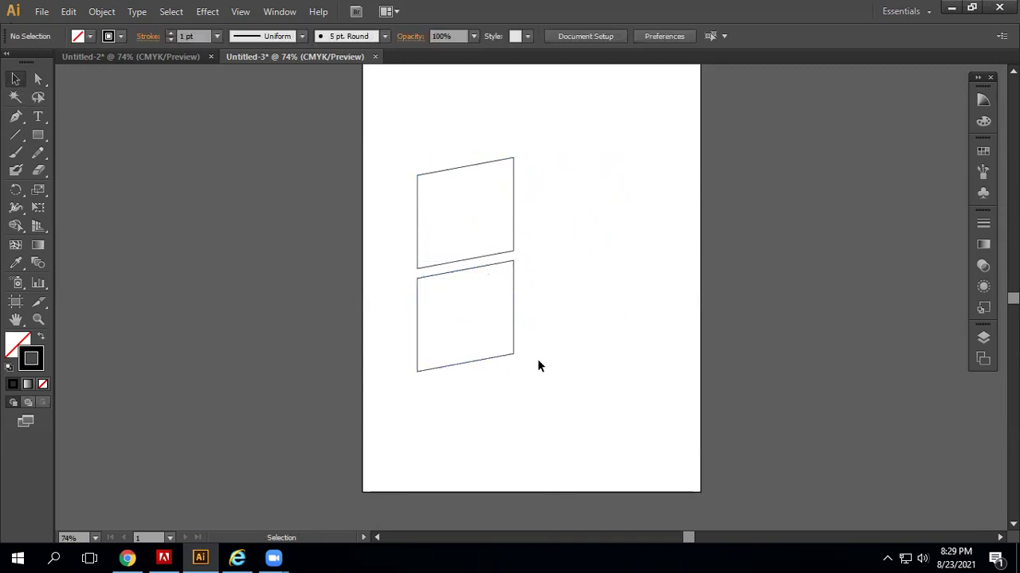
left_click_drag(390, 150, 543, 407)
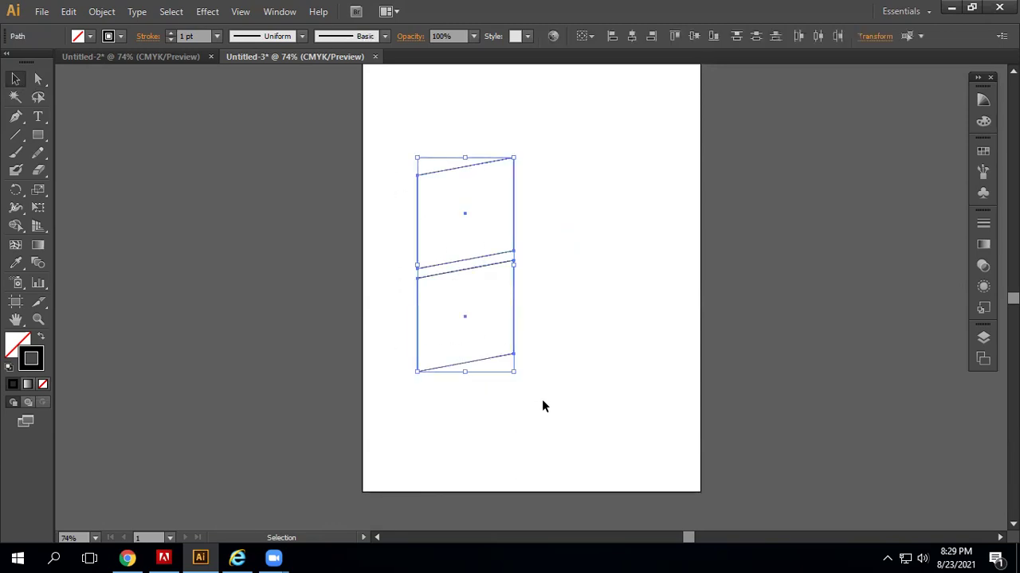
Add the text "now we will group" above the two slanted shapes and set its font size to 72 pt.
left_click(38, 116)
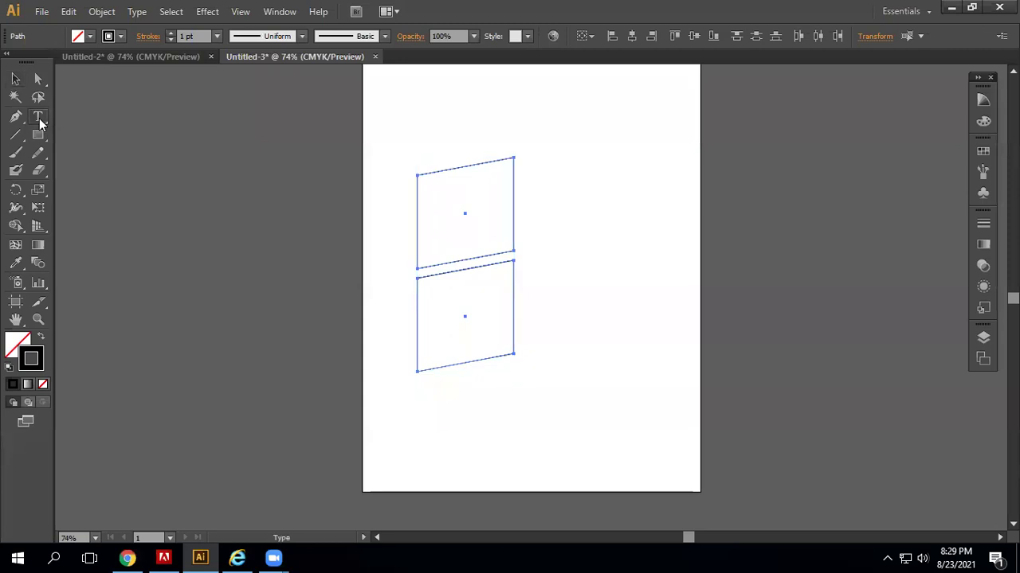
left_click(529, 105)
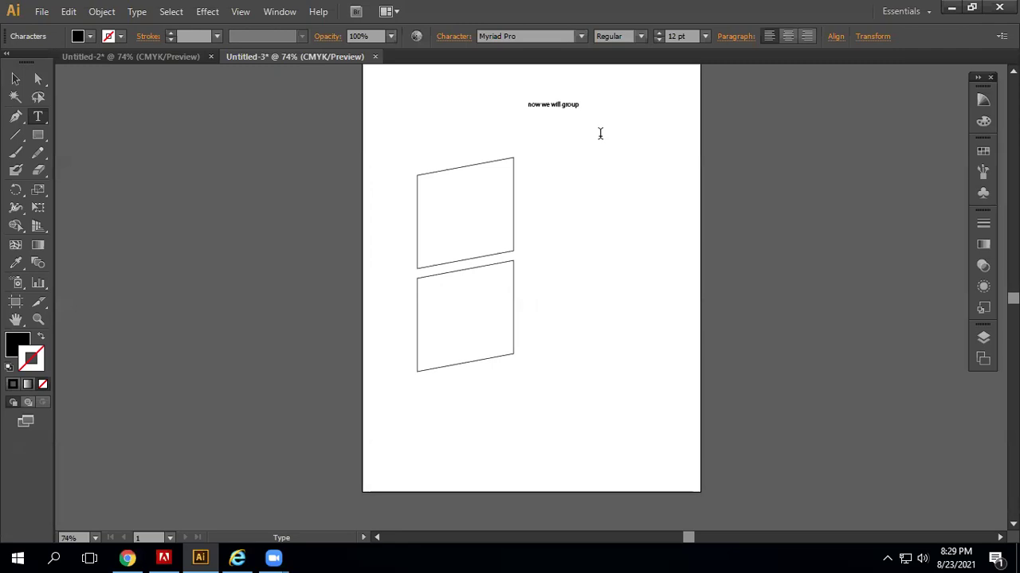
key("ctrl+a")
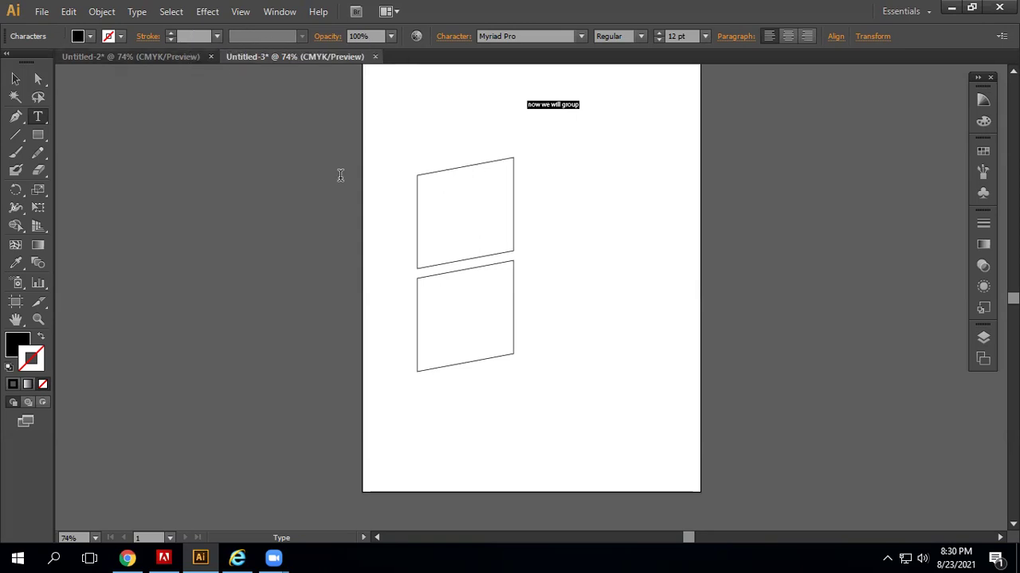
left_click(705, 36)
left_click(727, 299)
left_click(657, 94)
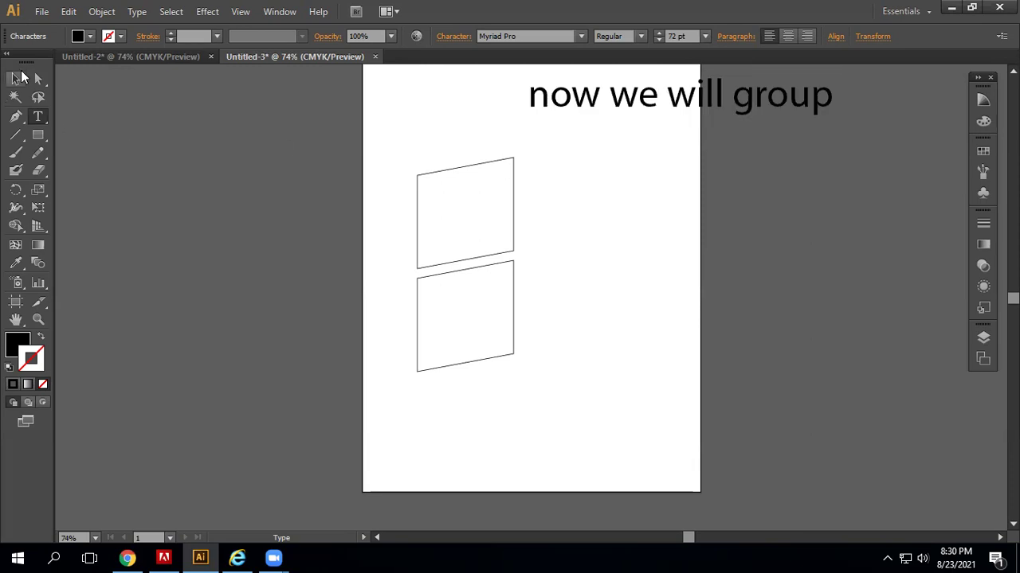
Move the "now we will group" text left so it fits across the top of the artboard.
left_click(15, 78)
left_click_drag(707, 94, 562, 97)
left_click(38, 79)
Select the two stacked slanted shapes and group them.
left_click(16, 78)
left_click_drag(397, 154, 548, 382)
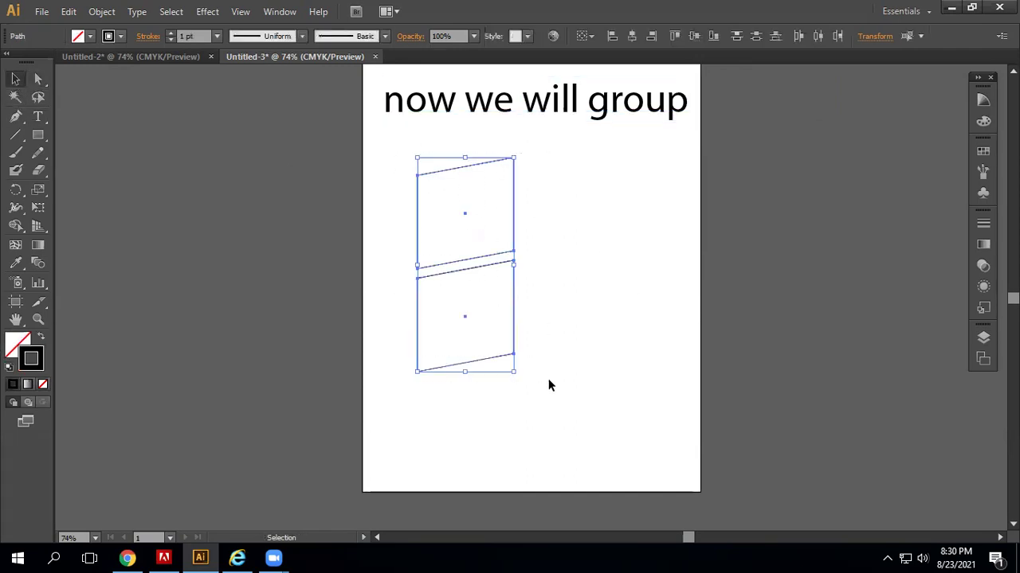
key("a")
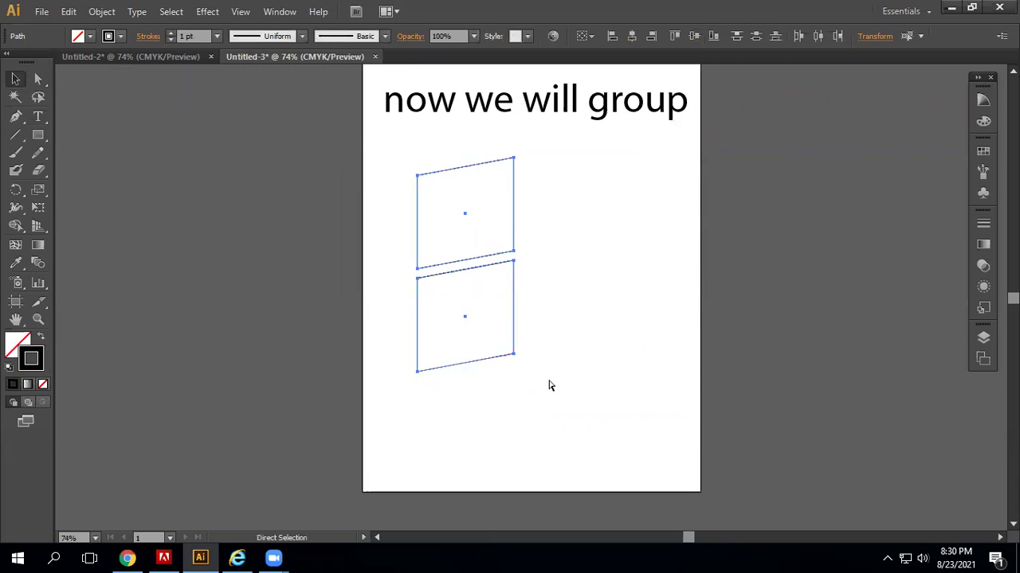
key("ctrl+g")
key("v")
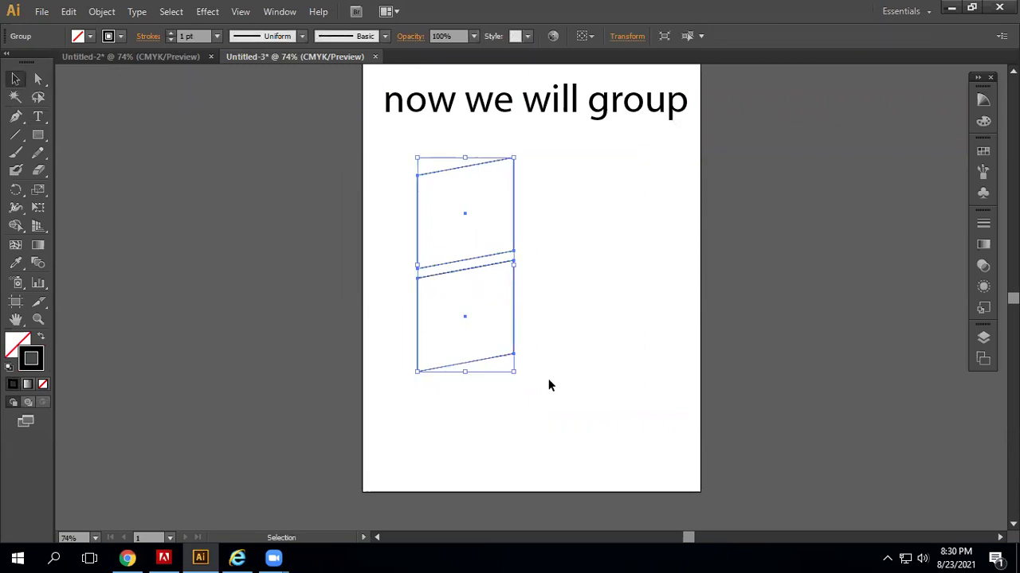
Duplicate the grouped pair to its right, leaving a narrow gap and raising the copy so the slanted edges line up.
key("shift")
left_click(513, 226, "shift")
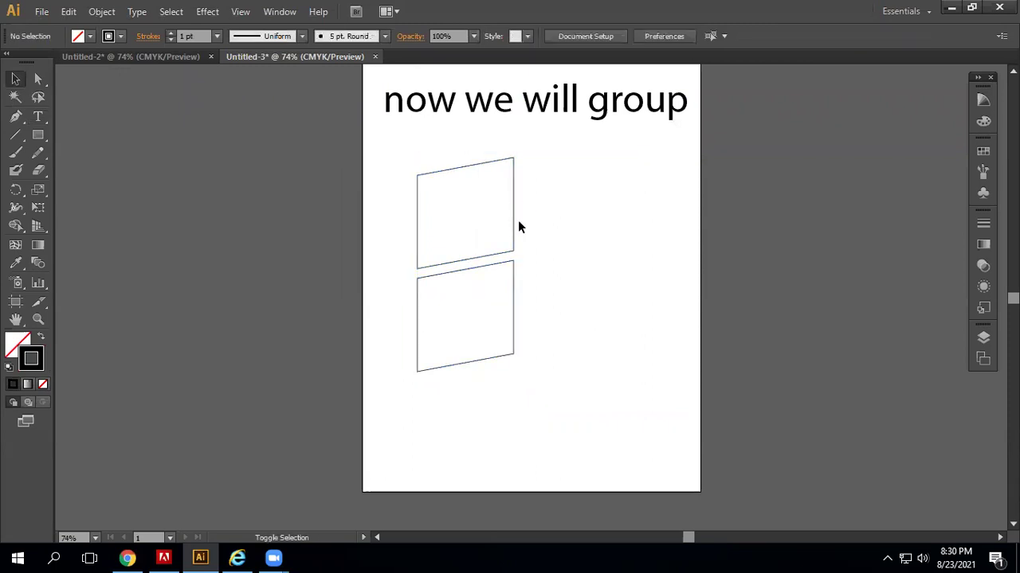
left_click_drag(513, 226, 635, 218)
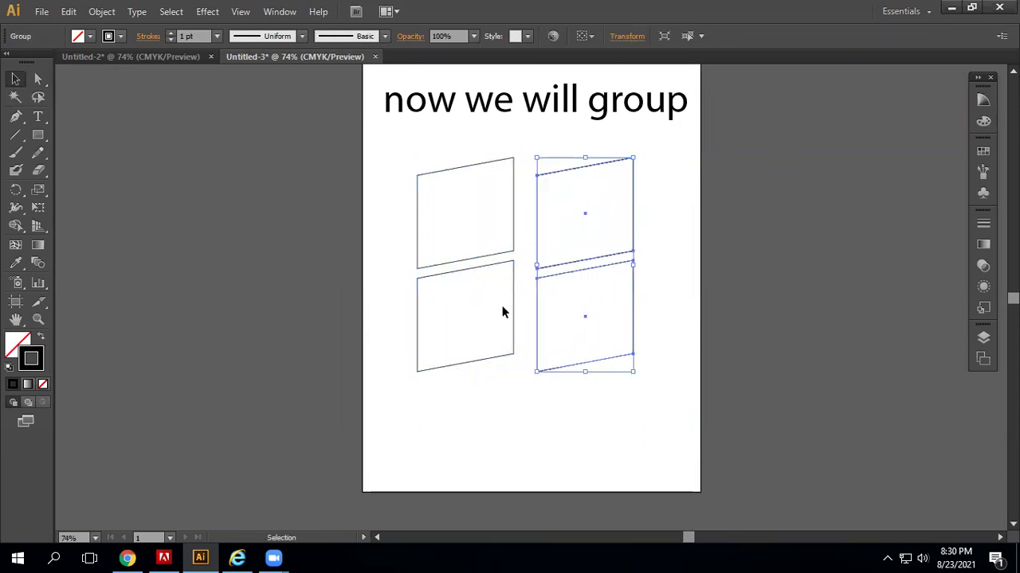
left_click(15, 79)
left_click_drag(631, 229, 615, 209)
left_click(544, 434)
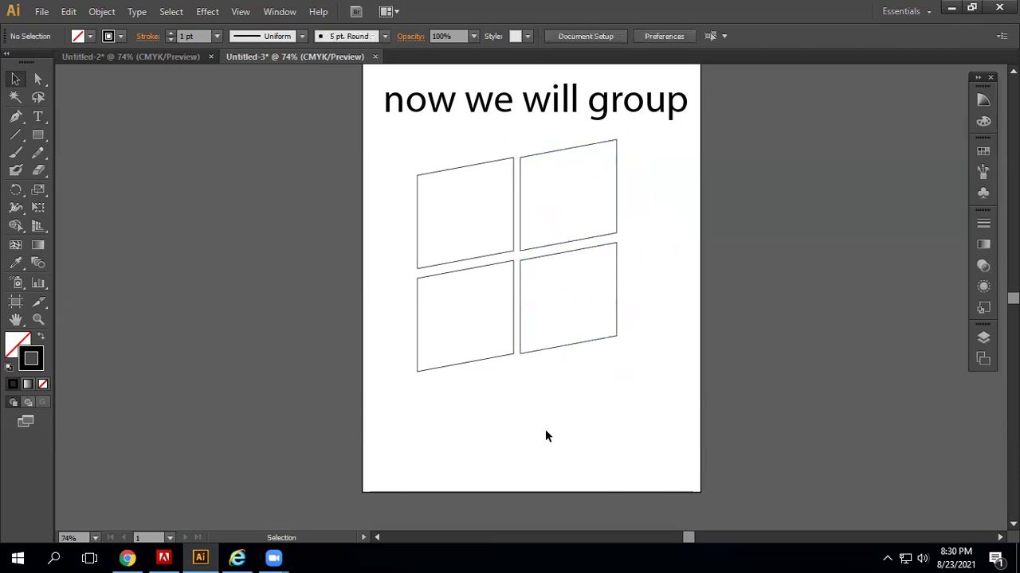
Add the text "Windows 11" below the four panes.
left_click(37, 116)
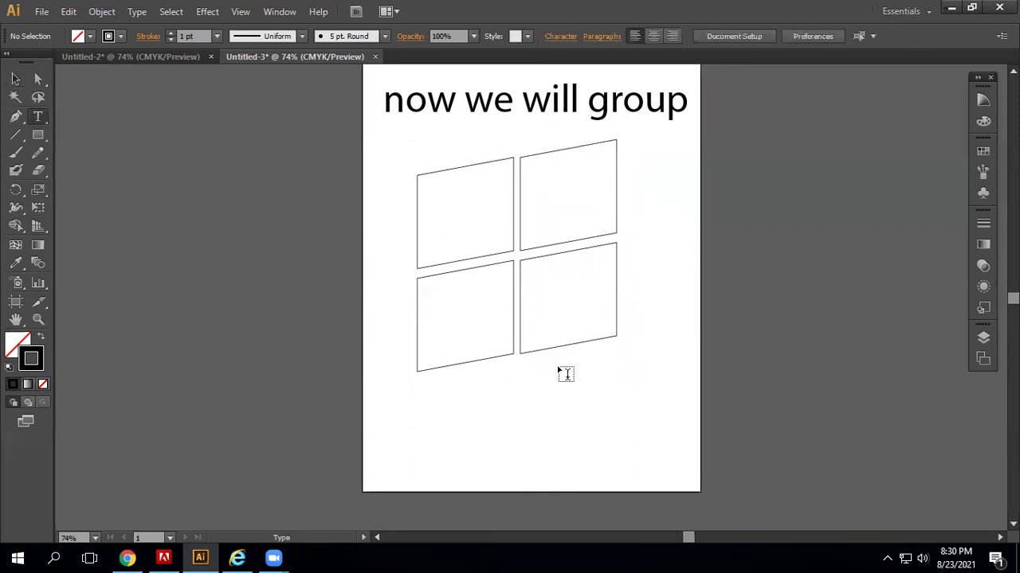
left_click(504, 398)
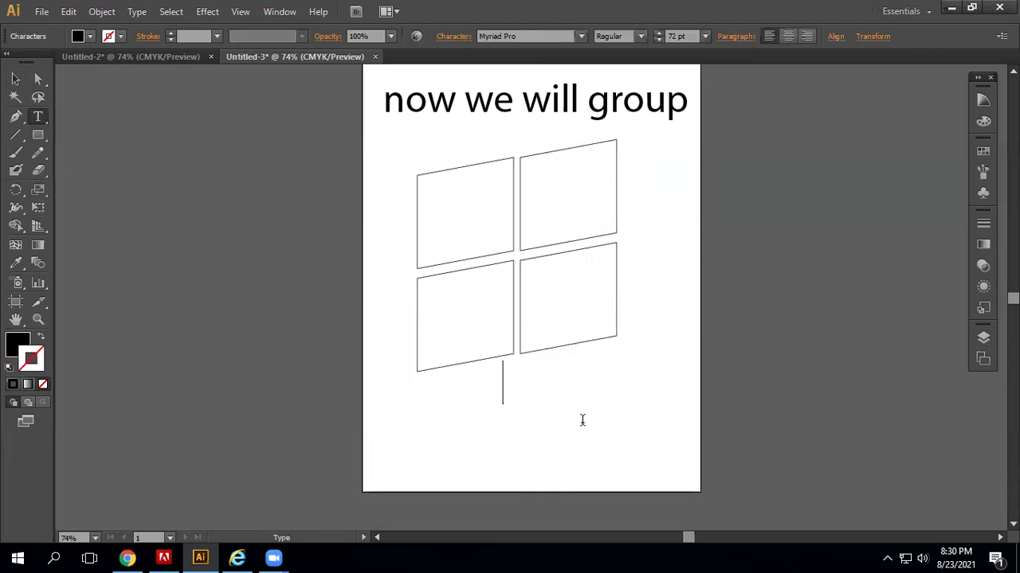
type("Windows 11")
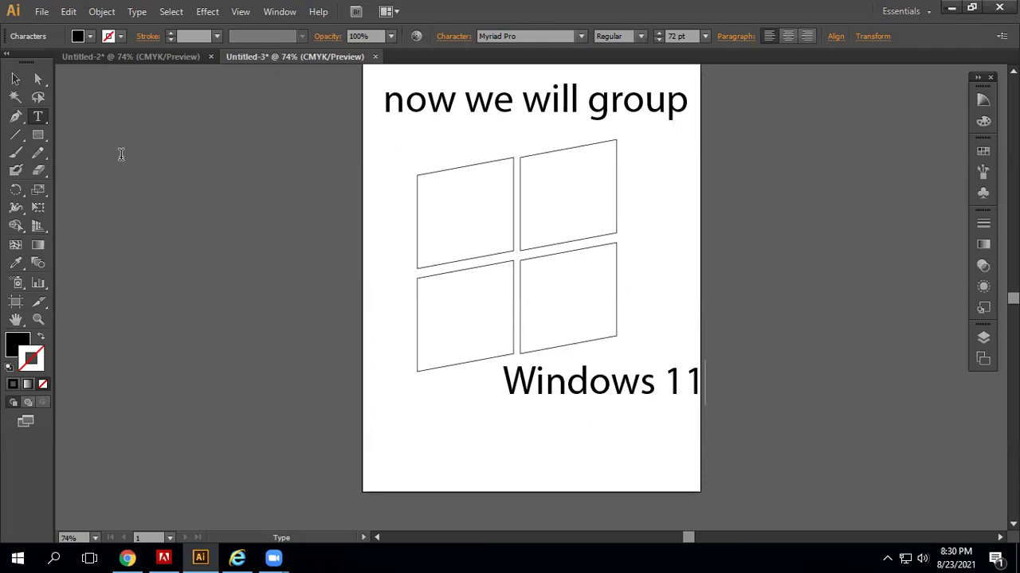
Nudge the "Windows 11" text left and down until it sits centred just below the four panes.
left_click(15, 78)
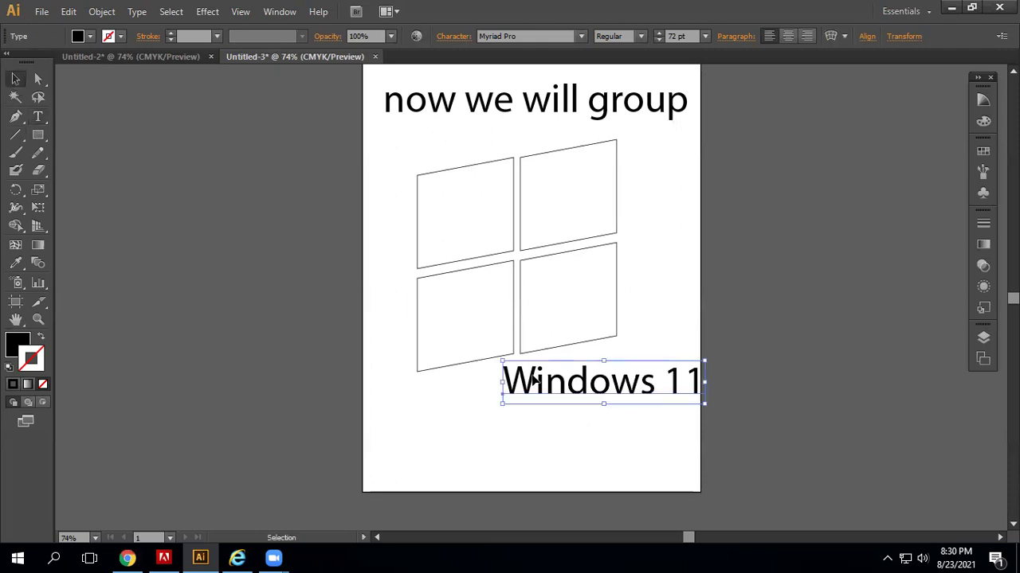
key("Left")
key("Left")
key("Left")
key("Left")
key("Left")
key("Left")
key("Left")
key("Left")
key("Left")
key("Left")
key("Left")
key("Left")
key("Left")
key("Left")
key("Left")
key("Left")
key("Left")
key("Left")
key("Left")
key("Left")
key("Left")
key("Left")
key("Left")
key("Left")
key("Left")
key("Left")
key("shift+Left")
key("shift+Left")
key("shift+Left")
key("shift+Left")
key("shift+Left")
key("shift+Left")
key("shift+Left")
key("shift+Left")
key("shift+Left")
key("shift+Left")
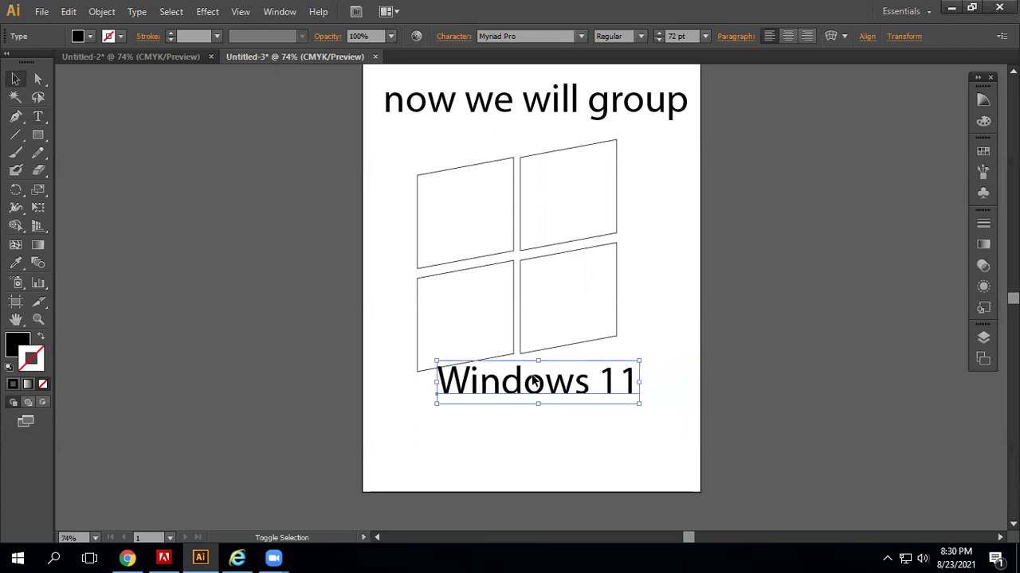
key("shift+Down")
key("shift+Down")
key("shift+Down")
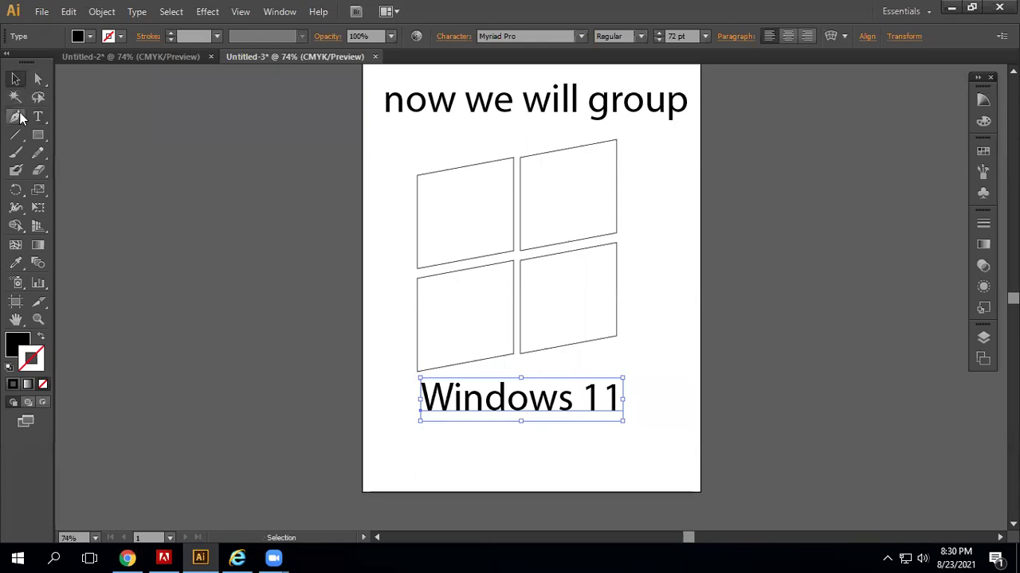
Enlarge the "Windows 11" text to 78.22 pt by scaling its bounding box, and deselect it.
left_click(39, 79)
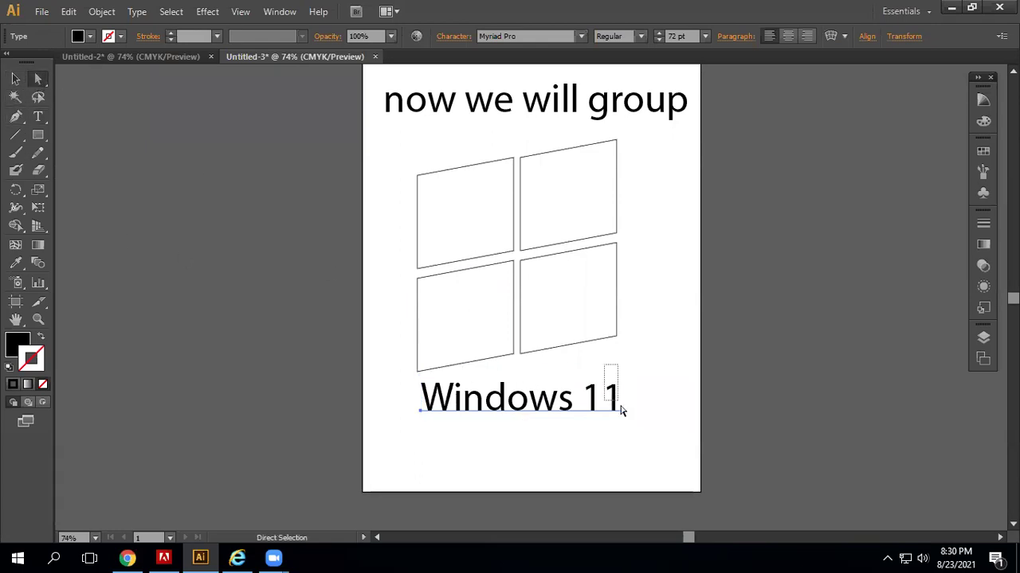
left_click(16, 79)
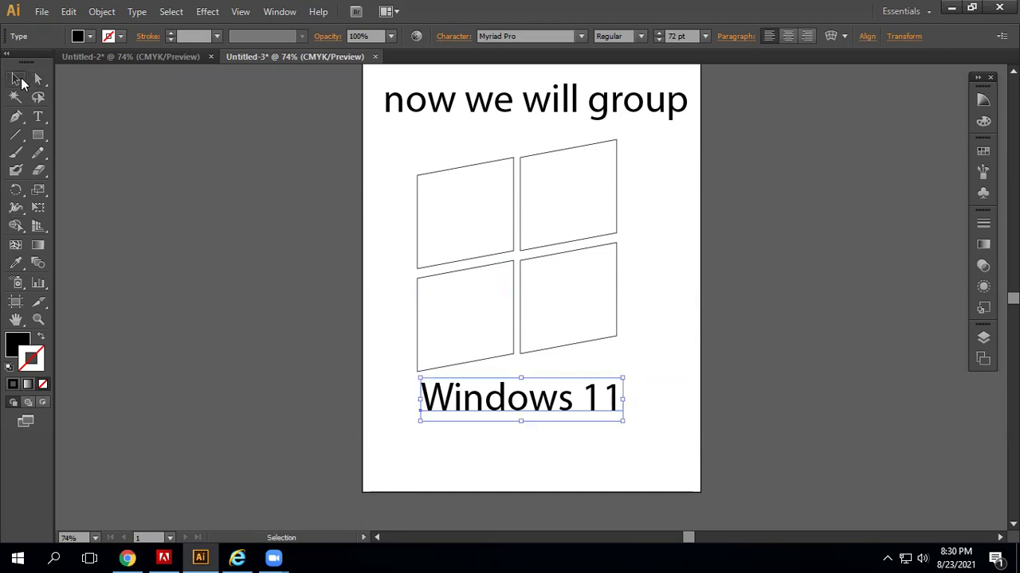
left_click_drag(624, 376, 632, 372)
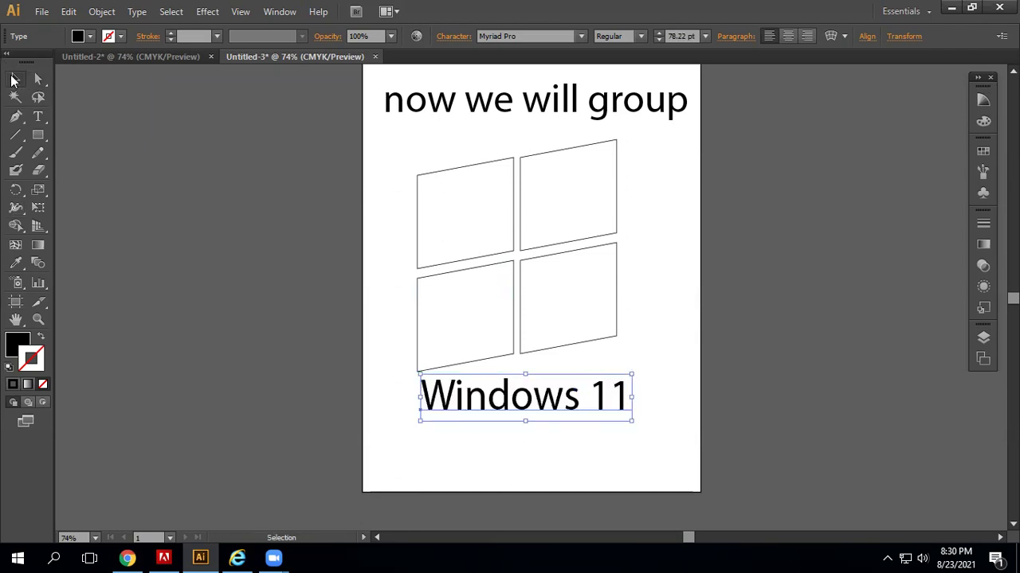
left_click(156, 171)
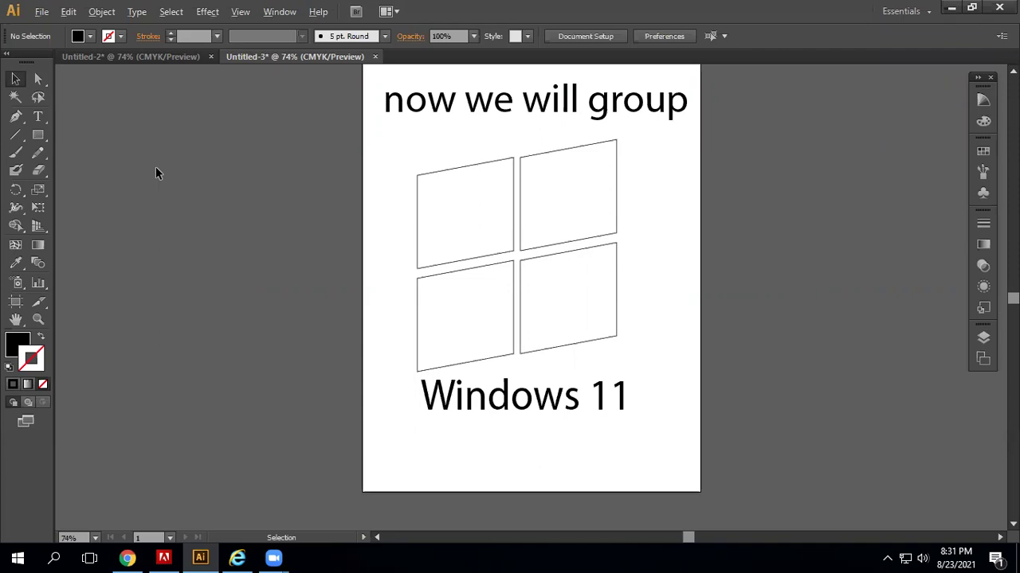
Switch to Chrome to look at the student's Windows 3.0.ai logo, and return to Illustrator.
key("alt+Tab")
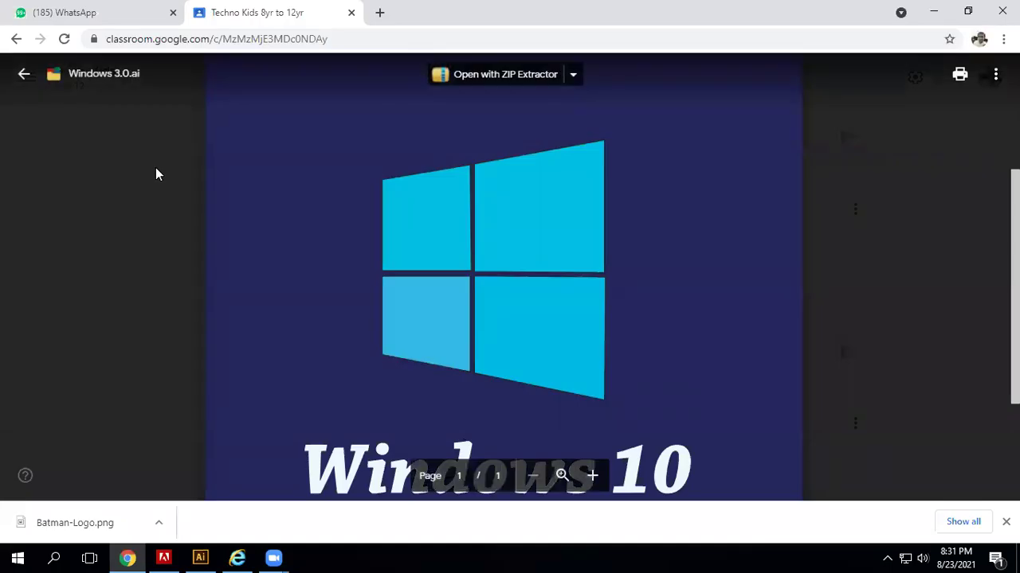
key("alt+Tab")
key("alt+Tab")
key("alt+Tab")
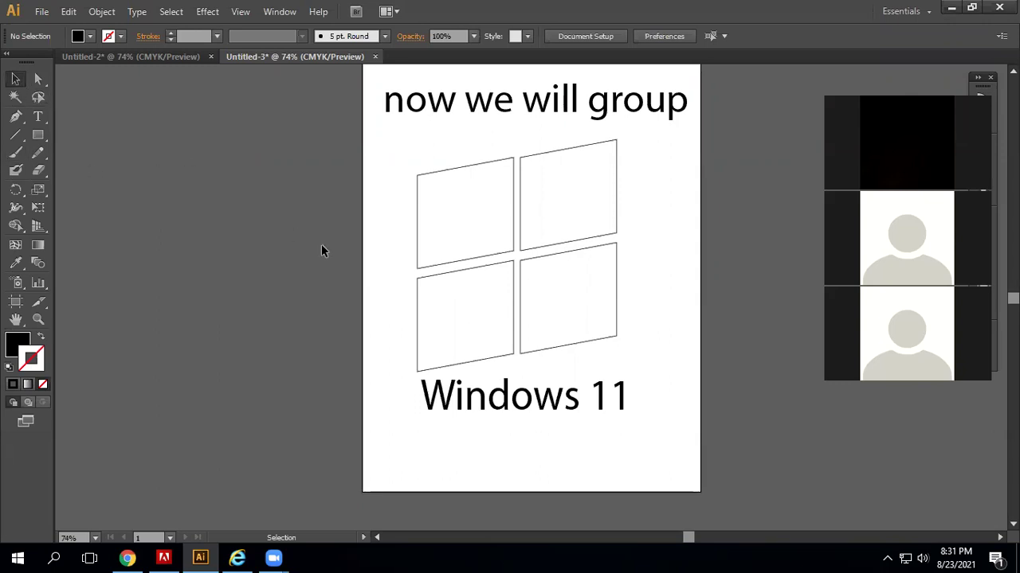
Select the four panes and ungroup them.
left_click_drag(386, 157, 656, 356)
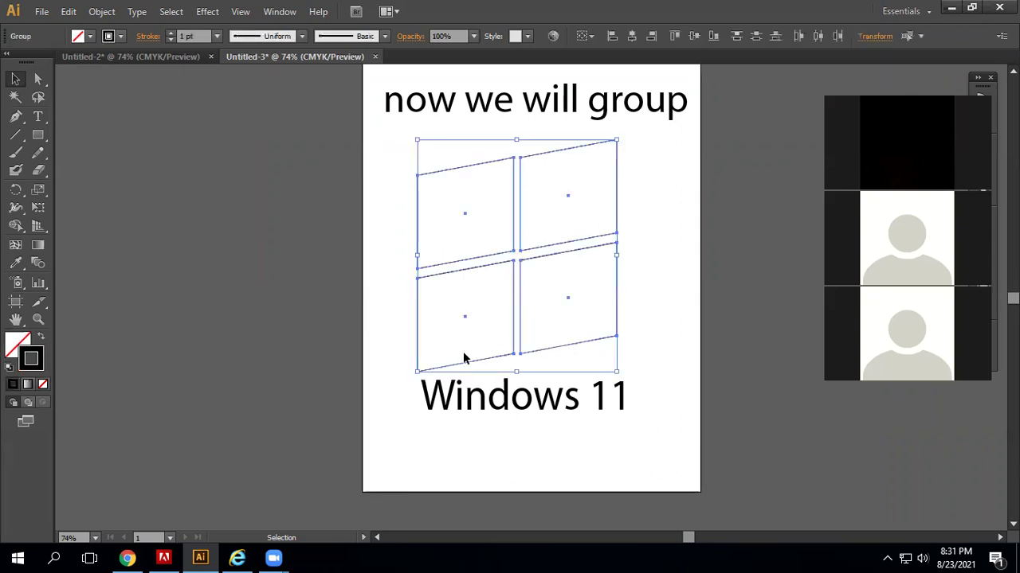
left_click(104, 11)
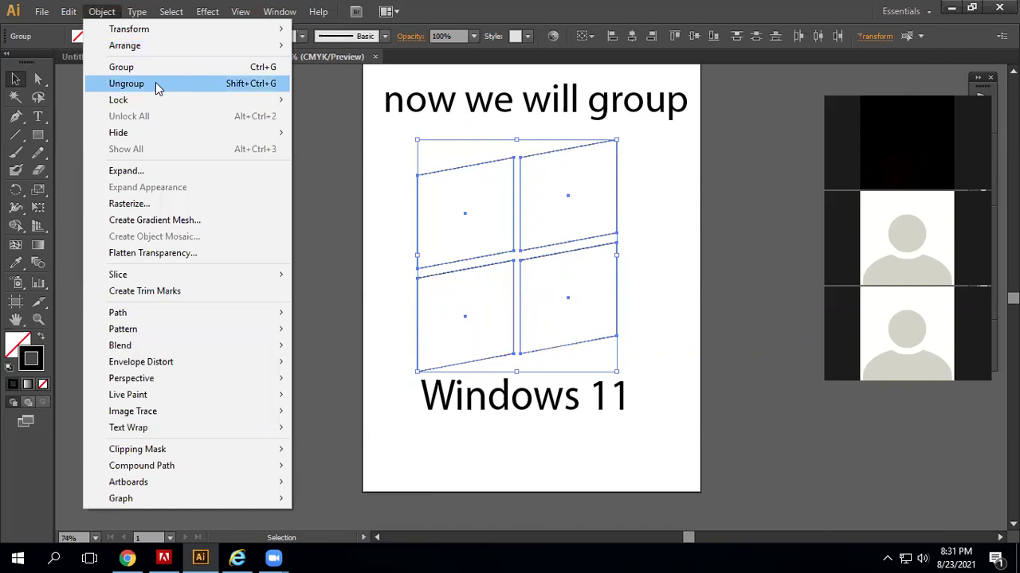
left_click(155, 82)
key("a")
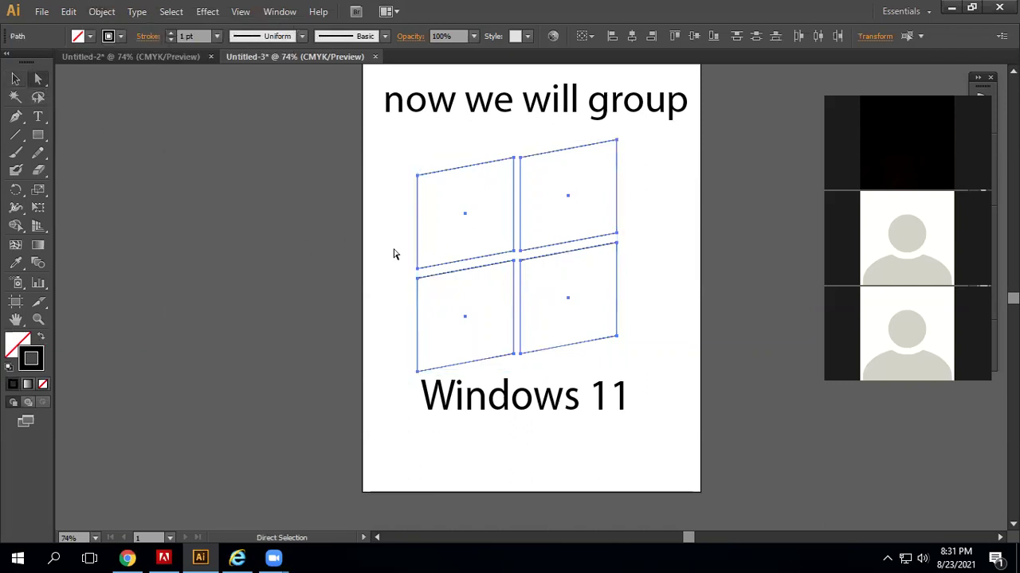
Fill all four panes with bright red F70D0D and deselect them.
left_click(15, 79)
left_click(440, 268)
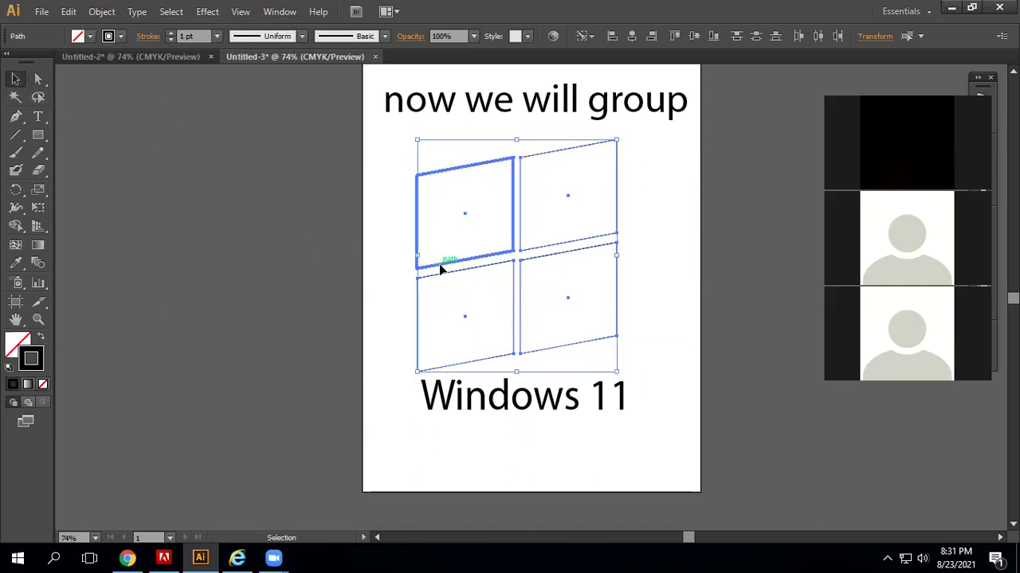
double_click(20, 338)
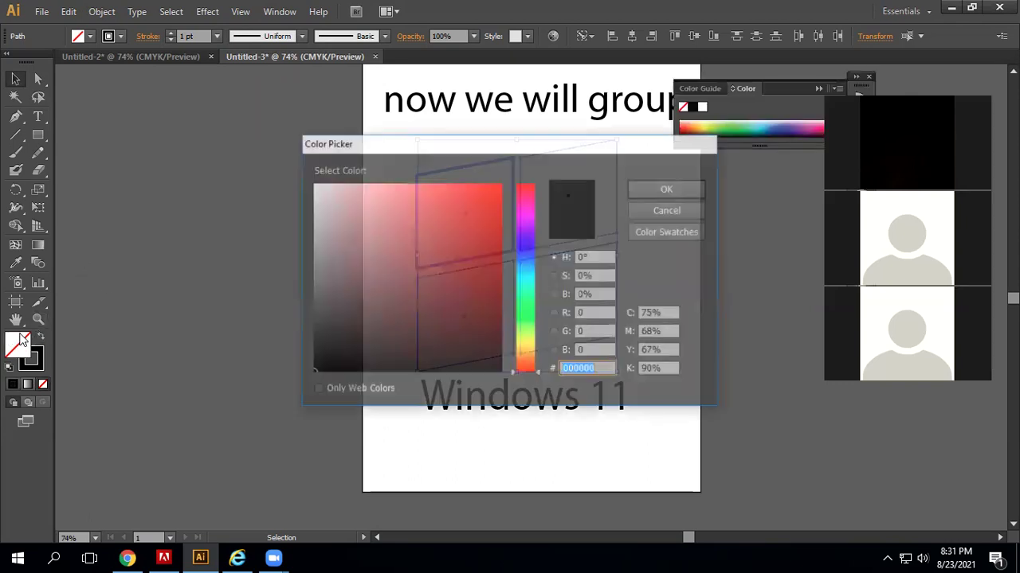
left_click_drag(475, 239, 492, 189)
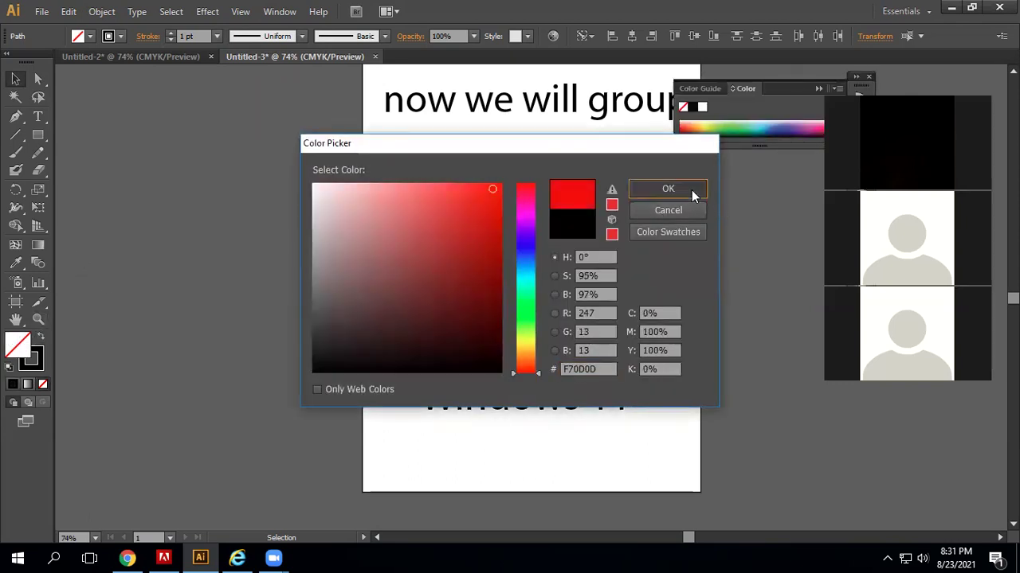
left_click(690, 188)
left_click(130, 280)
left_click(37, 80)
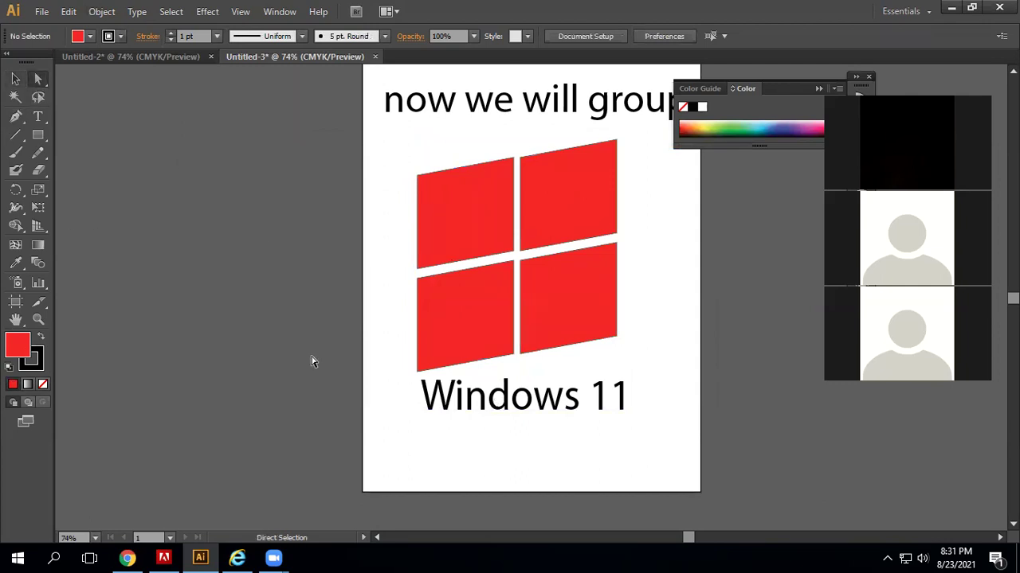
Try the "Windows 11" text slightly lower, and undo back through the red fill, the ungrouping and the text enlargement.
left_click(15, 78)
mouse_move(516, 408)
left_mouse_down()
mouse_move(527, 416)
mouse_move(506, 424)
left_mouse_up()
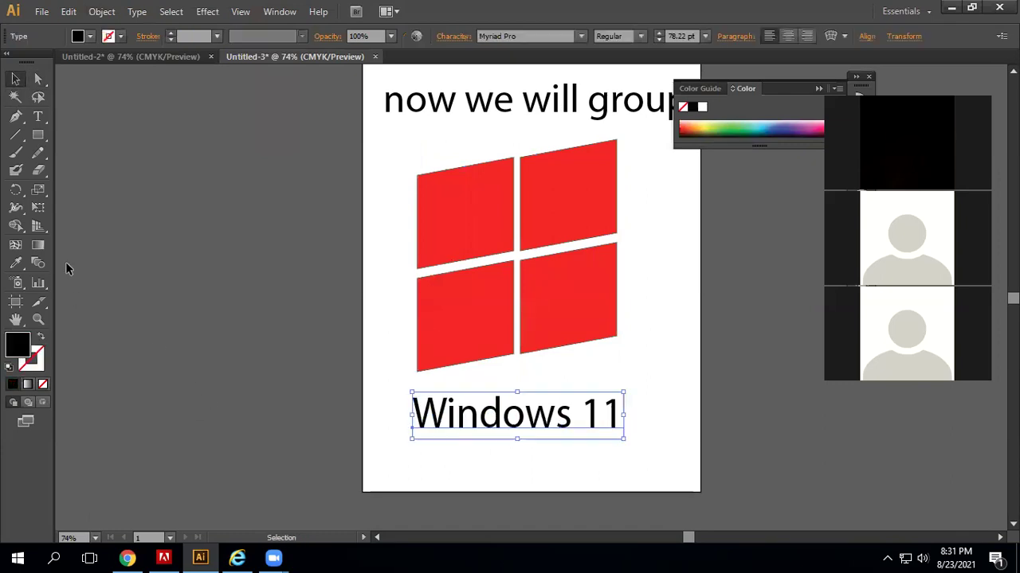
key("ctrl+z")
key("ctrl+z")
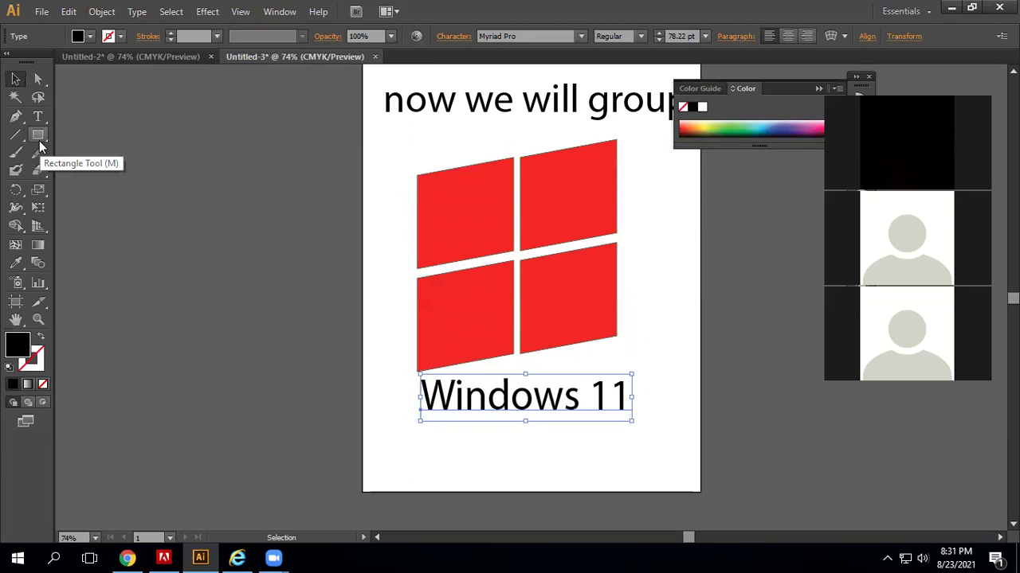
key("ctrl+z")
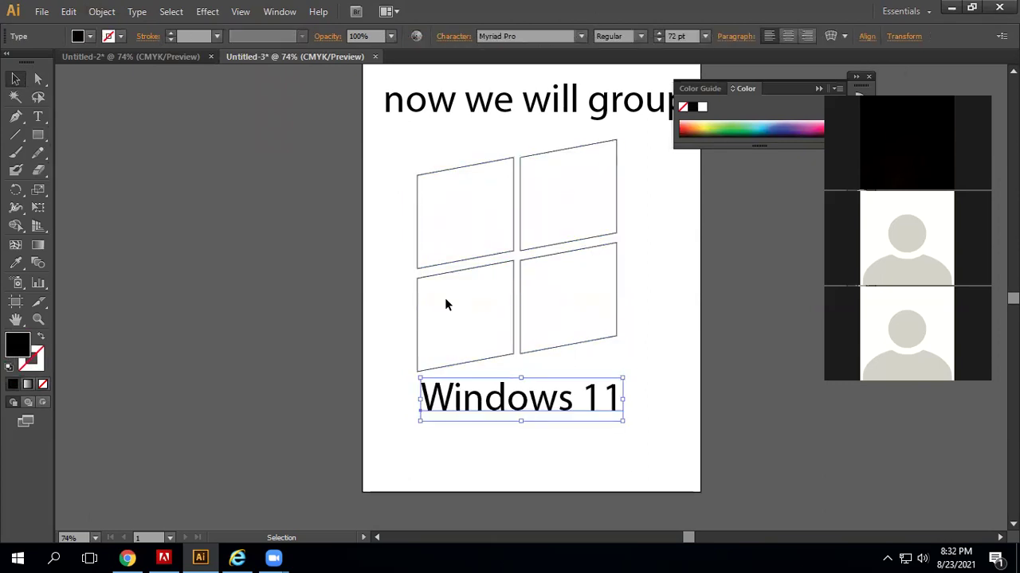
Group all four panes into one object and reposition the group above the "Windows 11" text.
left_click(402, 138)
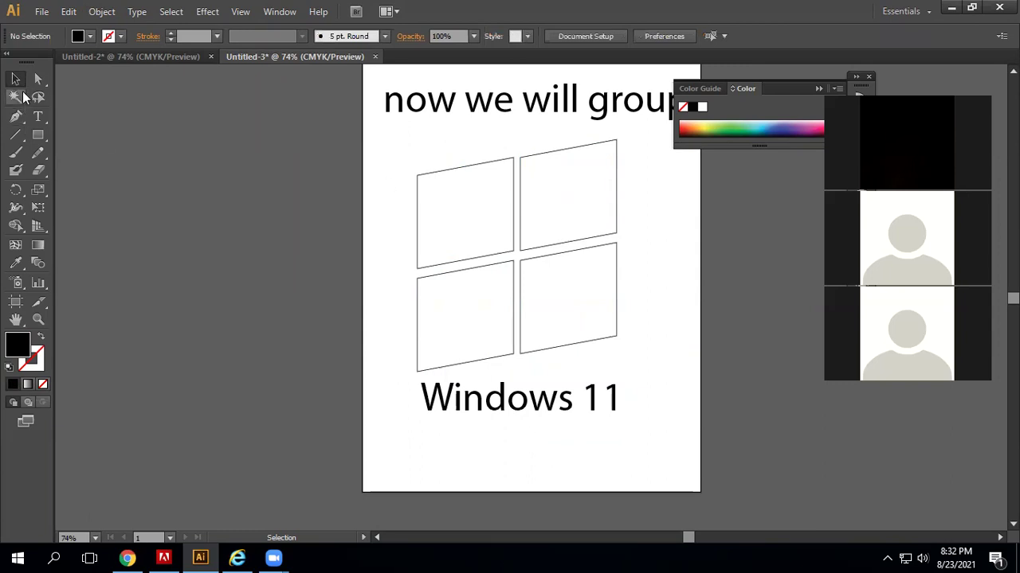
left_click(419, 191)
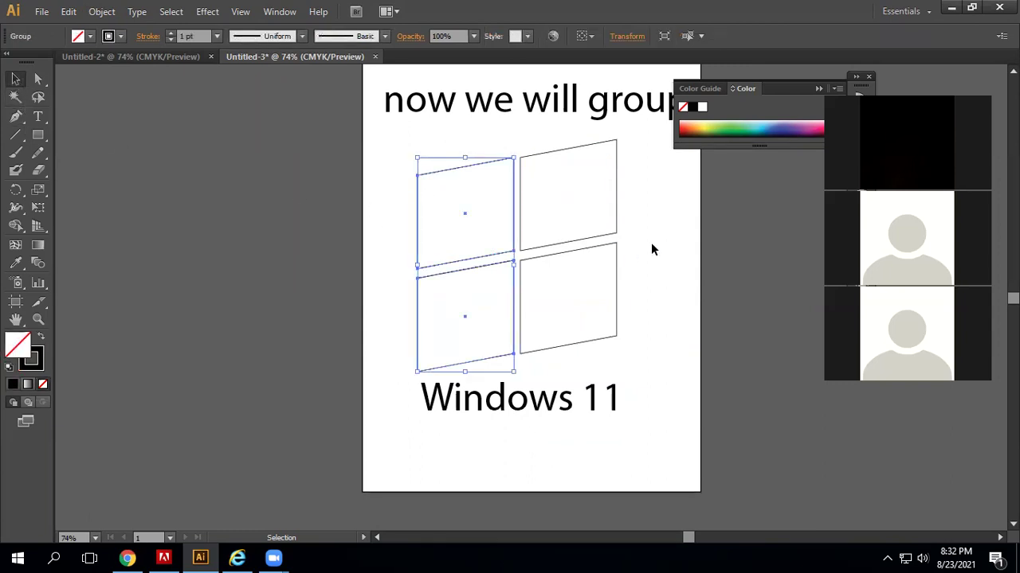
left_click(673, 248)
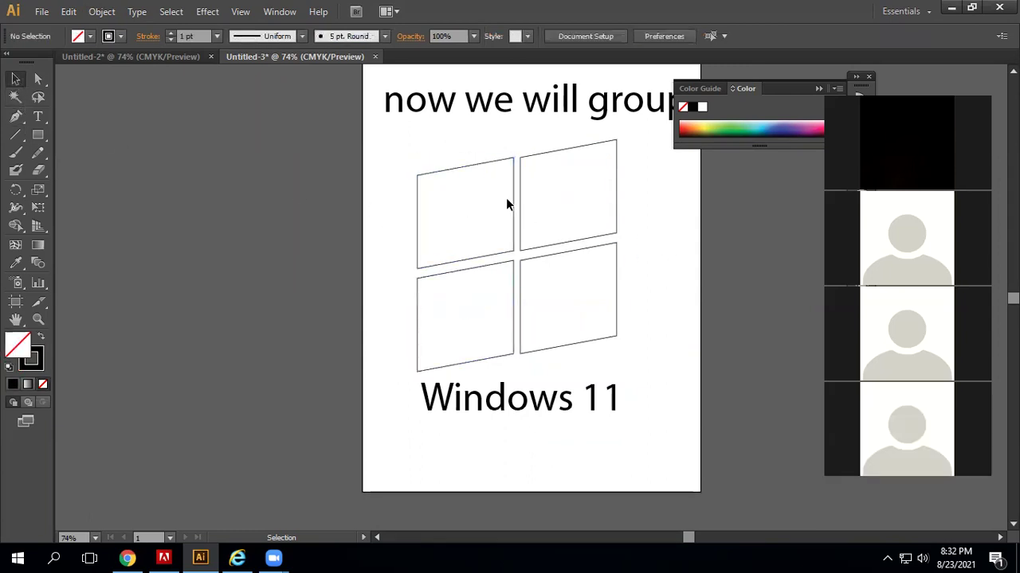
left_click_drag(396, 150, 636, 372)
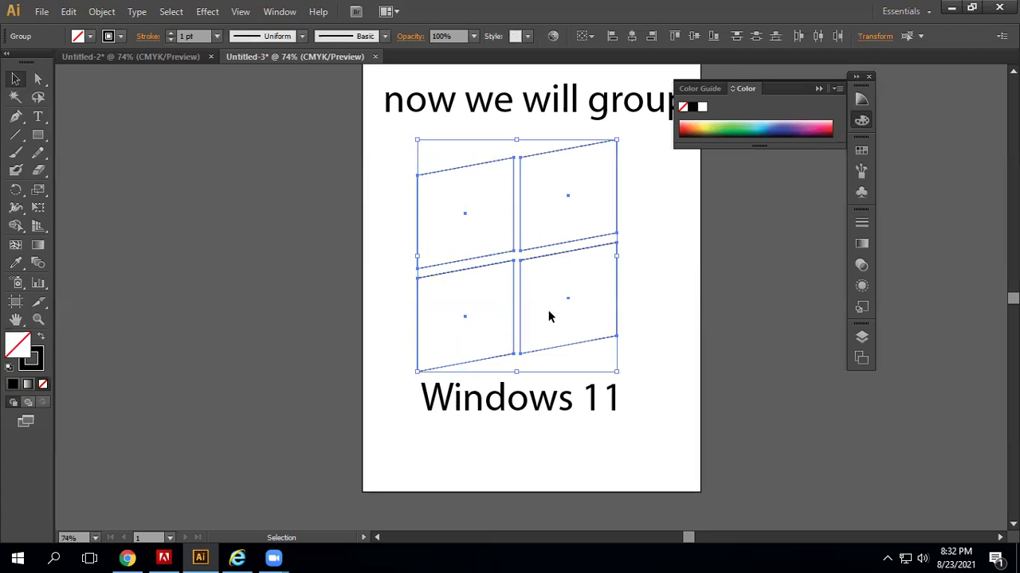
left_click(102, 12)
left_click(155, 71)
left_click_drag(620, 229, 812, 239)
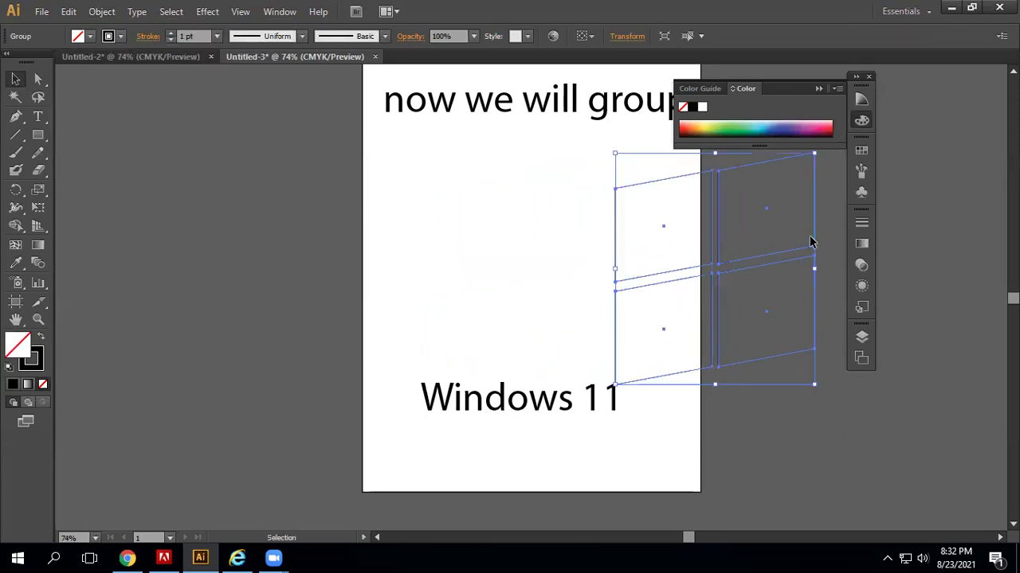
left_click_drag(685, 182, 493, 160)
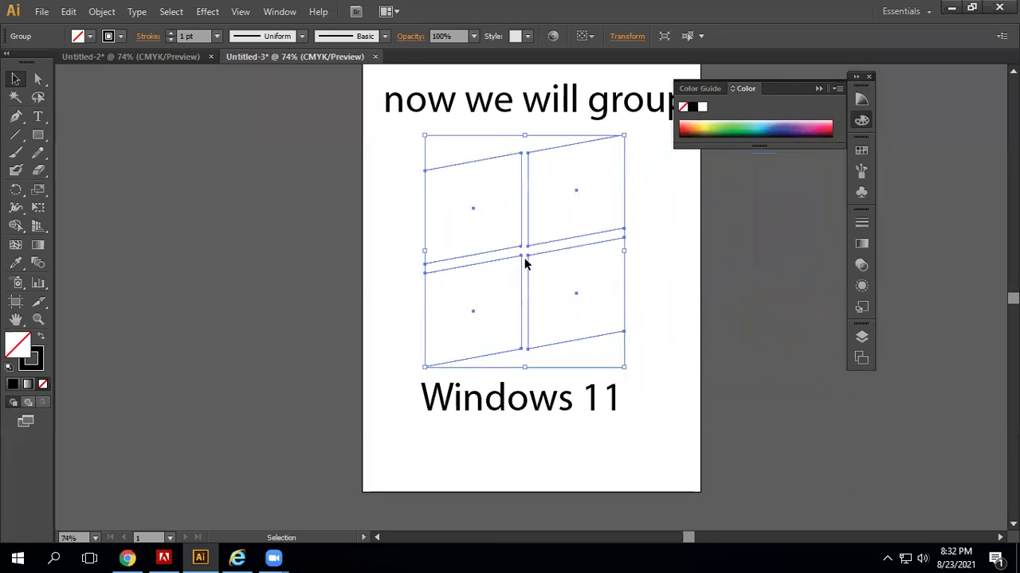
Fill the grouped four panes with very dark red 260707.
double_click(11, 354)
mouse_move(348, 247)
left_mouse_down()
mouse_move(390, 239)
mouse_move(442, 343)
mouse_move(471, 344)
left_mouse_up()
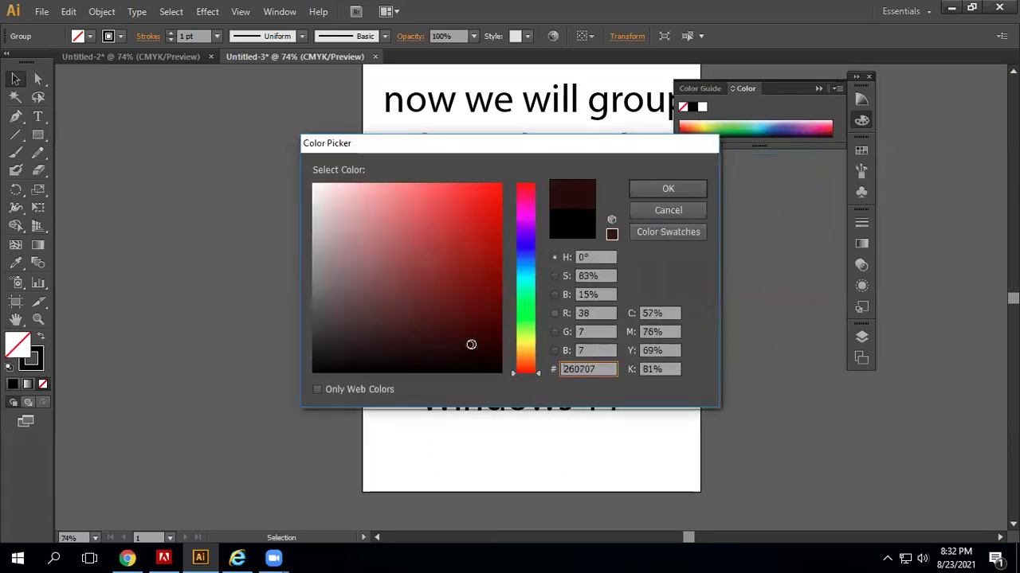
left_click(682, 188)
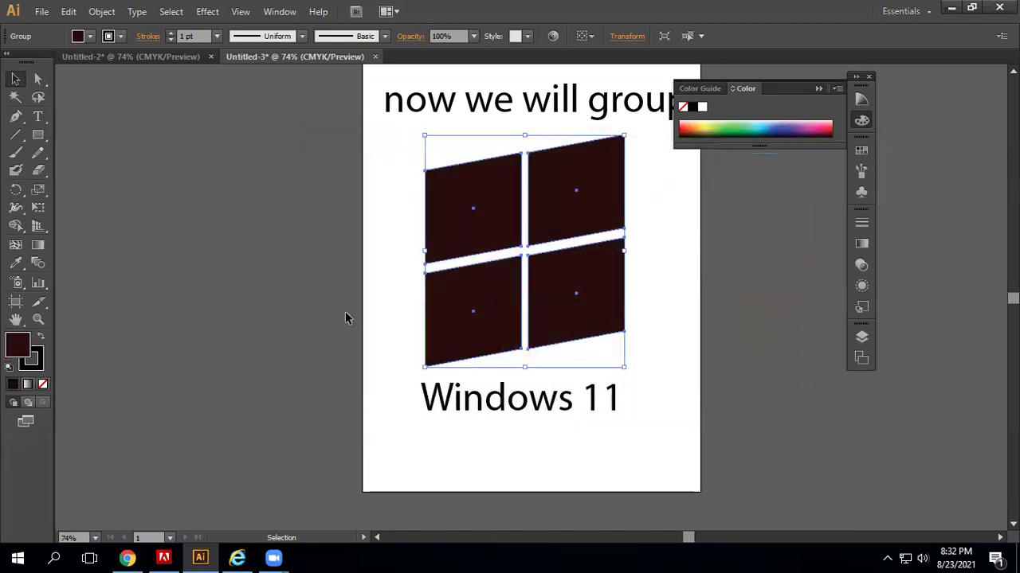
Select the whole four-pane group and ungroup it into its left and right pairs.
left_click(102, 12)
left_click(120, 67)
left_click(381, 175)
left_click_drag(494, 250, 668, 353)
left_click(111, 18)
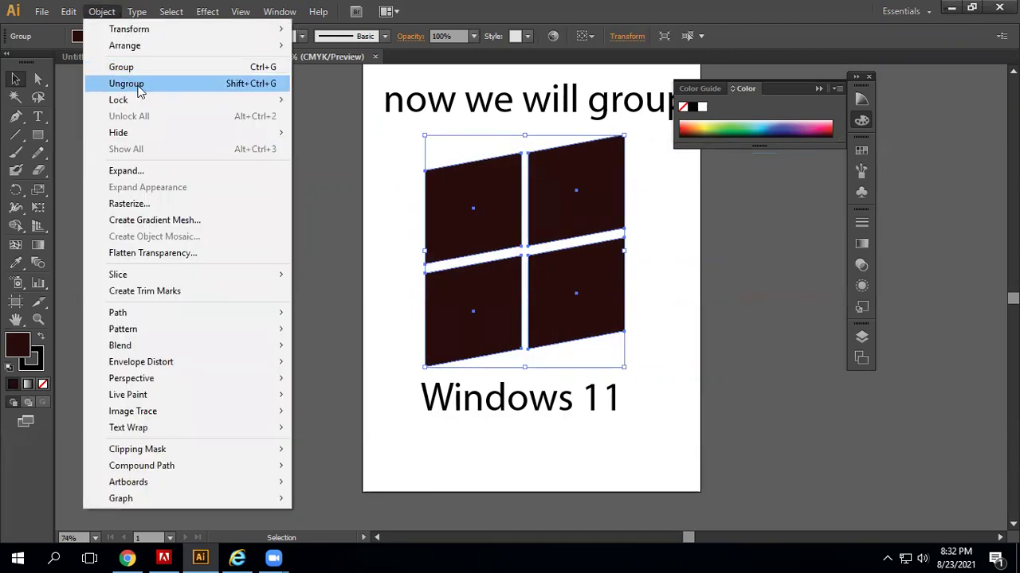
left_click(128, 84)
left_click(373, 228)
Select the left pair of panes and ungroup it into single panes.
left_click(510, 232)
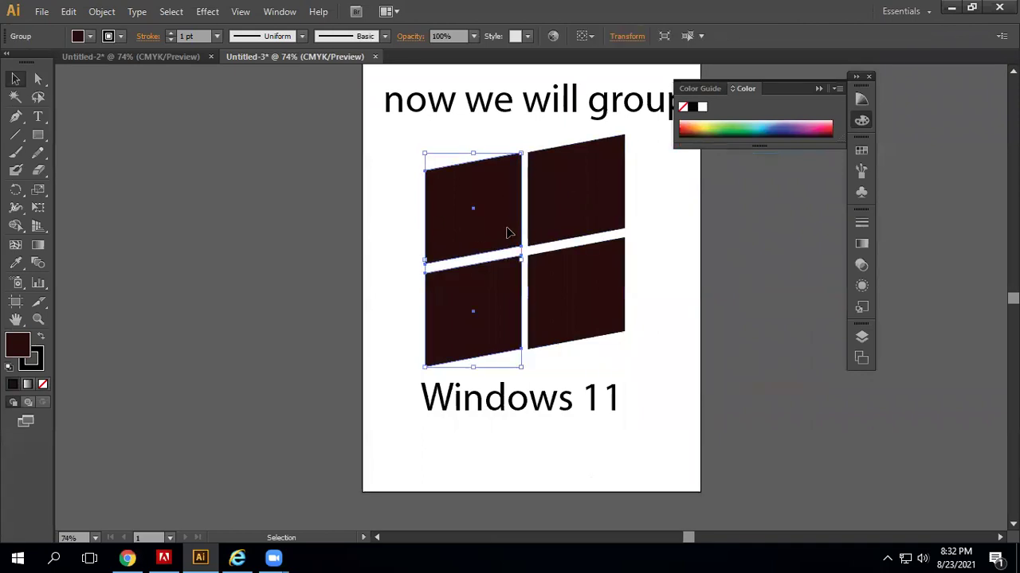
left_click_drag(378, 127, 510, 341)
left_click(103, 12)
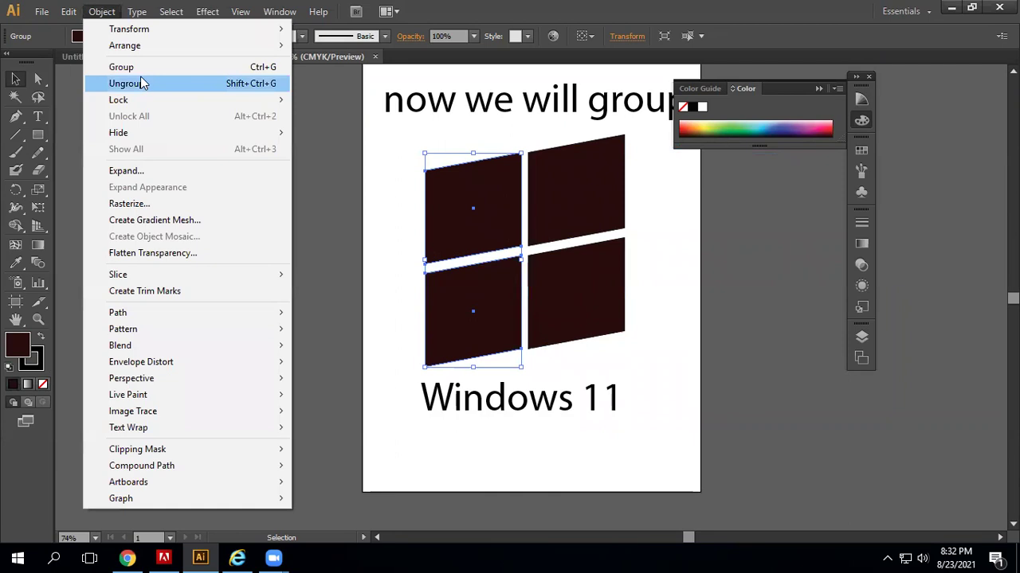
left_click(127, 84)
Fill only the upper-left pane with light pink and deselect it.
left_click(484, 237)
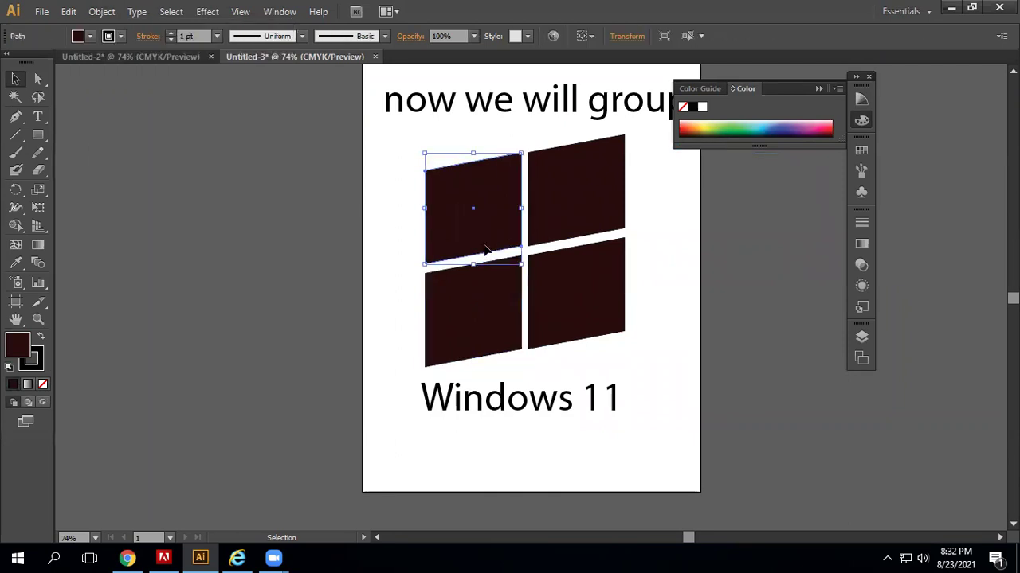
double_click(18, 344)
left_click(340, 205)
left_click(359, 198)
left_click(667, 189)
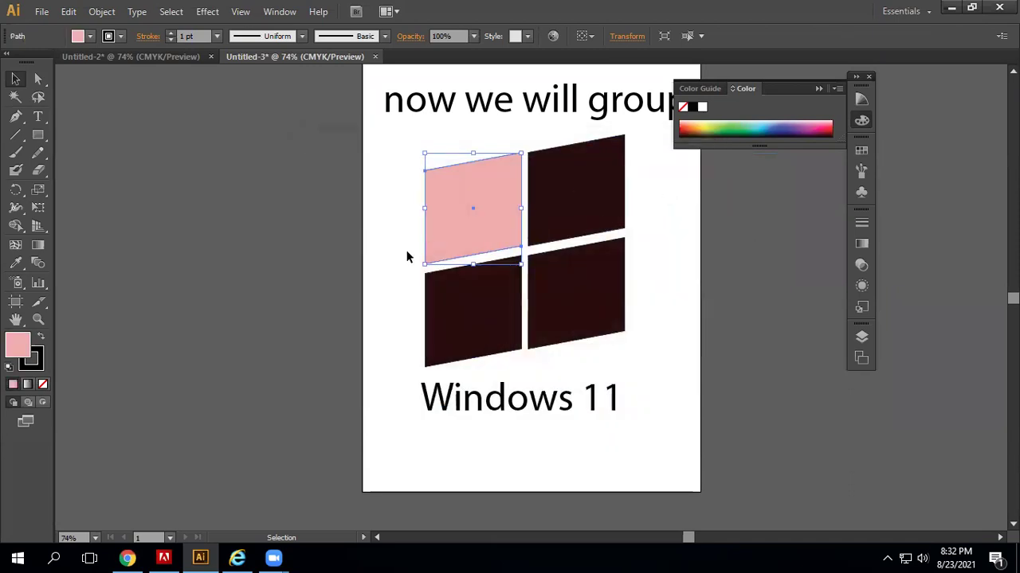
left_click(361, 326)
Select the right pair of dark panes and ungroup it into single panes.
left_click(603, 302)
left_click(582, 251)
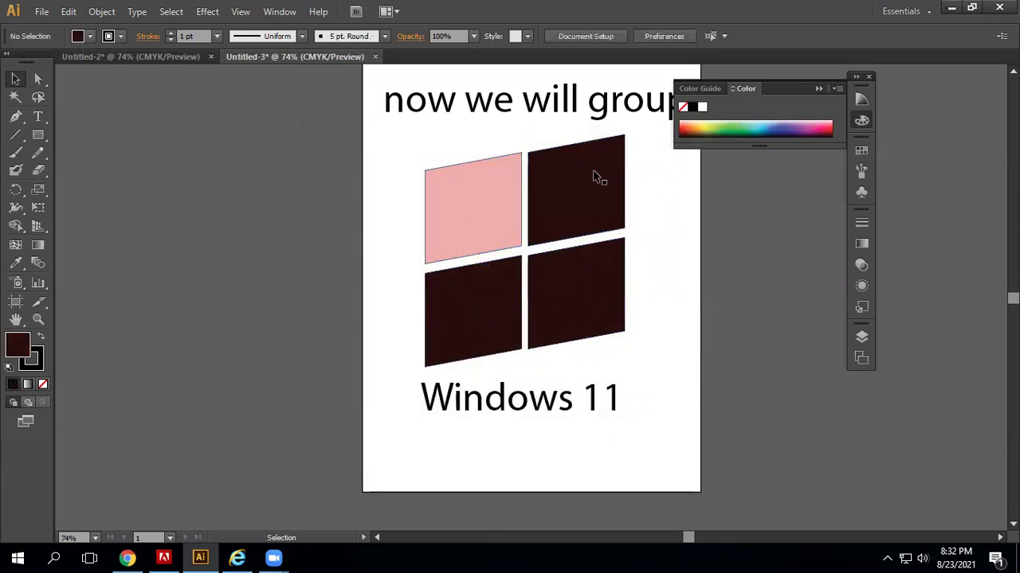
left_click_drag(574, 136, 634, 240)
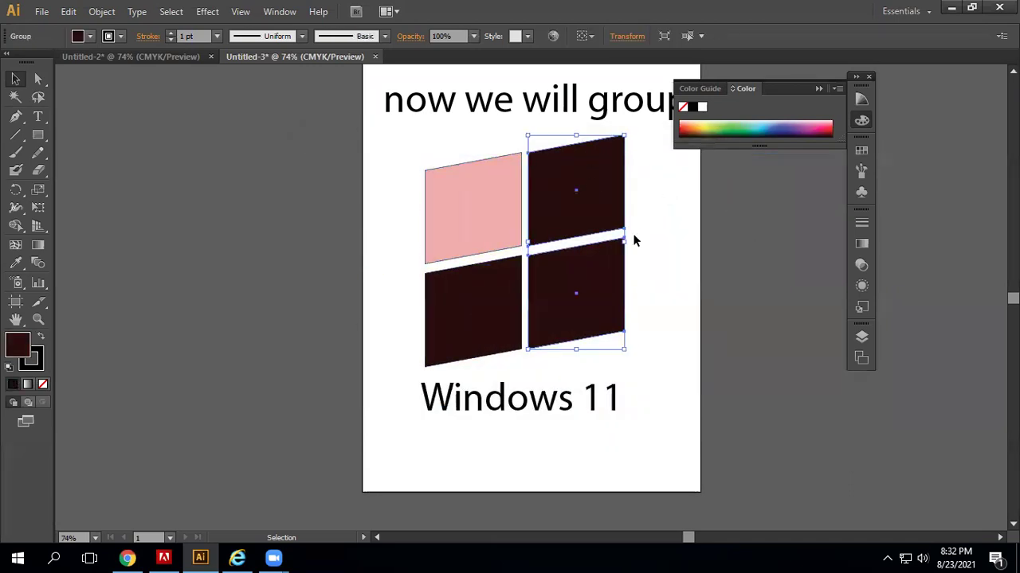
left_click(642, 179)
left_click_drag(546, 119, 667, 344)
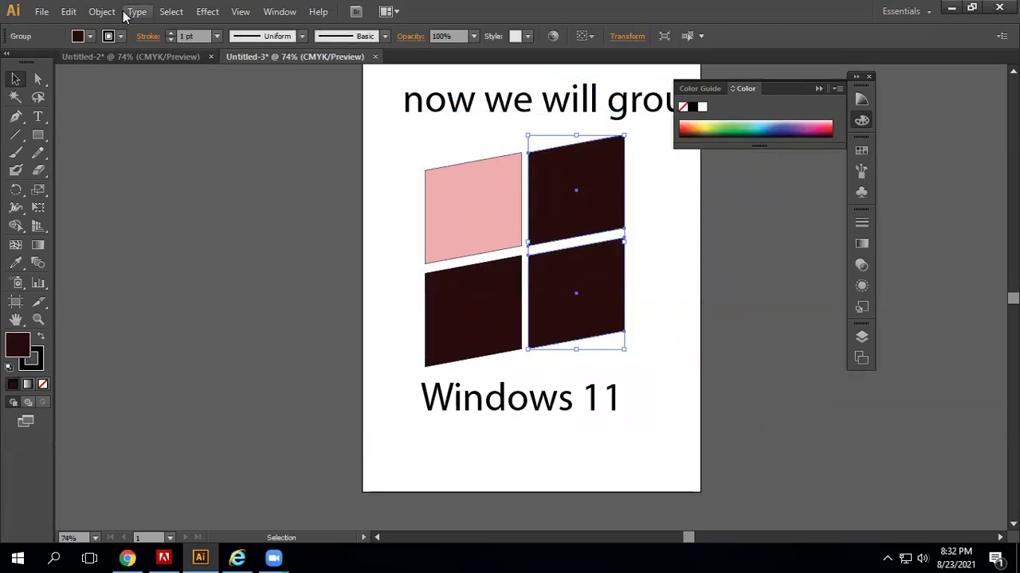
left_click(110, 12)
left_click(184, 84)
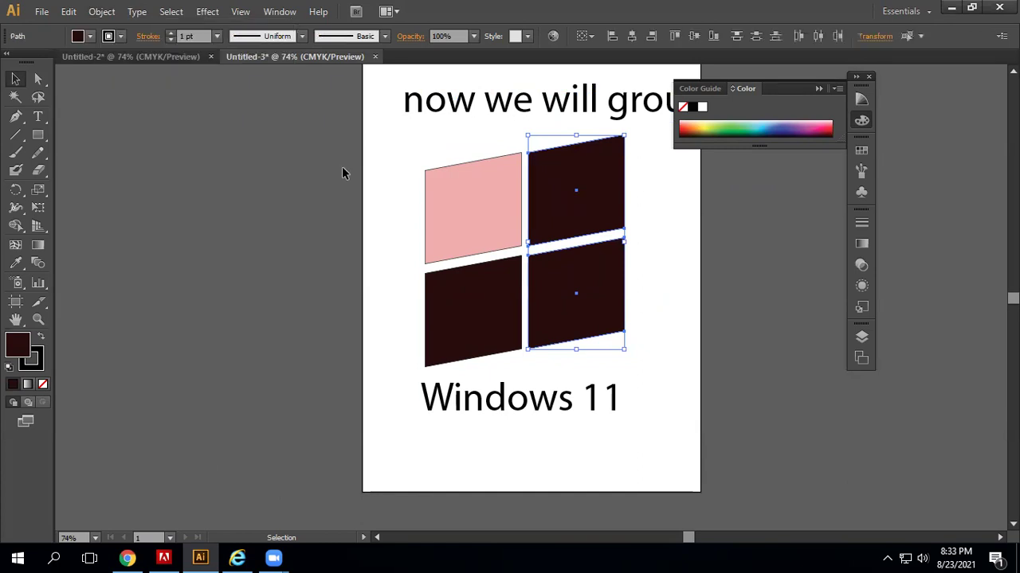
Fill only the lower-right pane with red and deselect it.
left_click(673, 300)
left_click(593, 284)
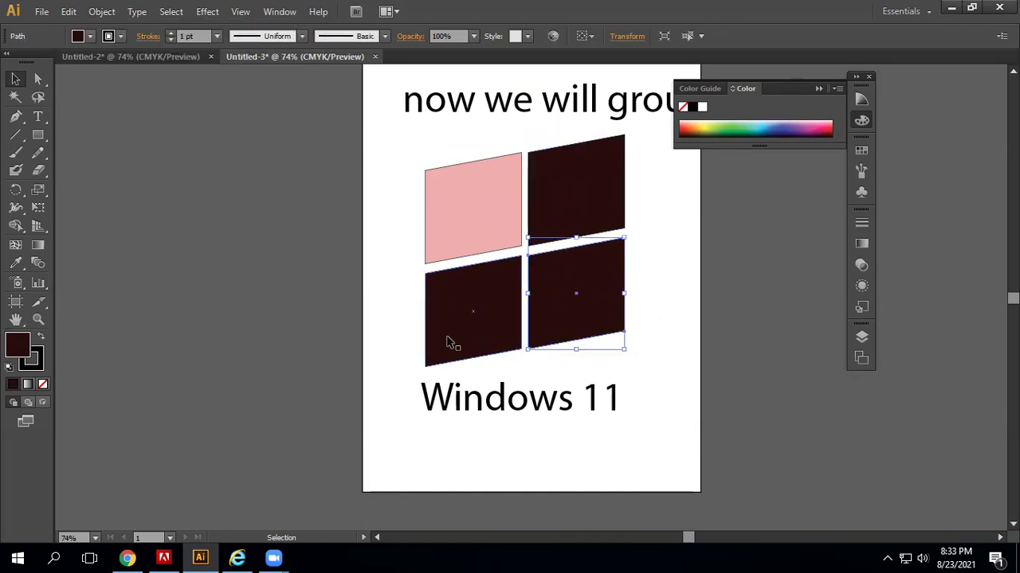
double_click(18, 345)
left_click(459, 220)
left_click(479, 209)
left_click(680, 188)
left_click(695, 340)
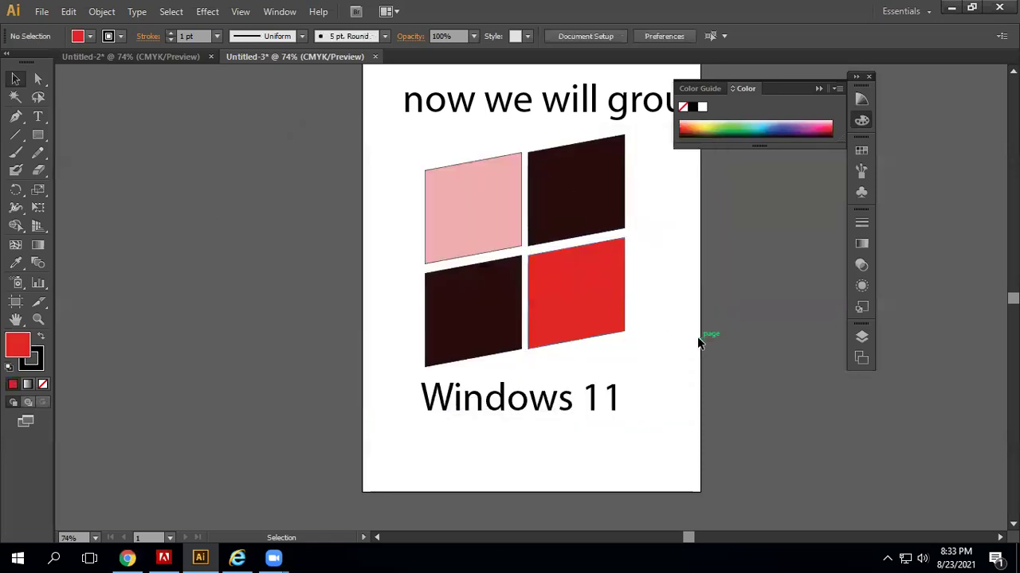
Fill the lower-left pane with very light grey.
left_click(507, 339)
double_click(26, 337)
left_click(358, 193)
left_click_drag(358, 193, 313, 199)
left_click(686, 195)
Fill the upper-right pane with near-black 04010A and deselect it.
left_click(550, 220)
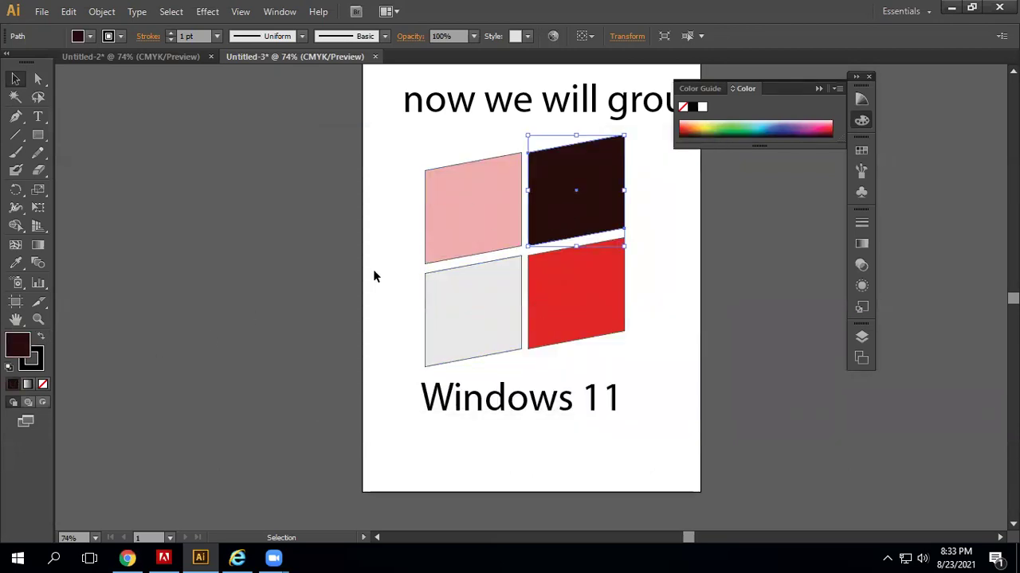
double_click(19, 342)
left_click(439, 215)
left_click_drag(438, 215, 483, 366)
left_click(530, 230)
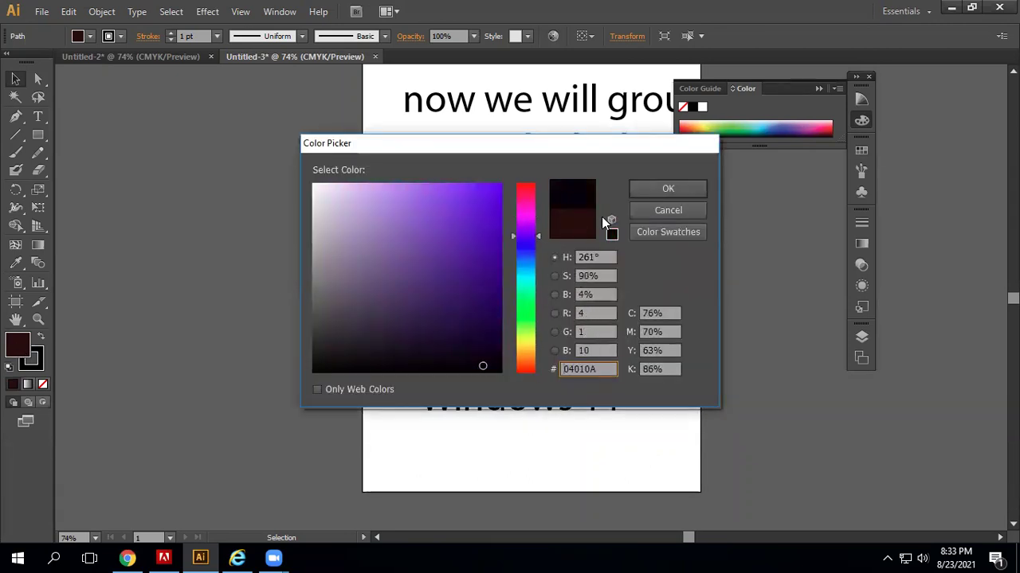
left_click(651, 186)
left_click(384, 261)
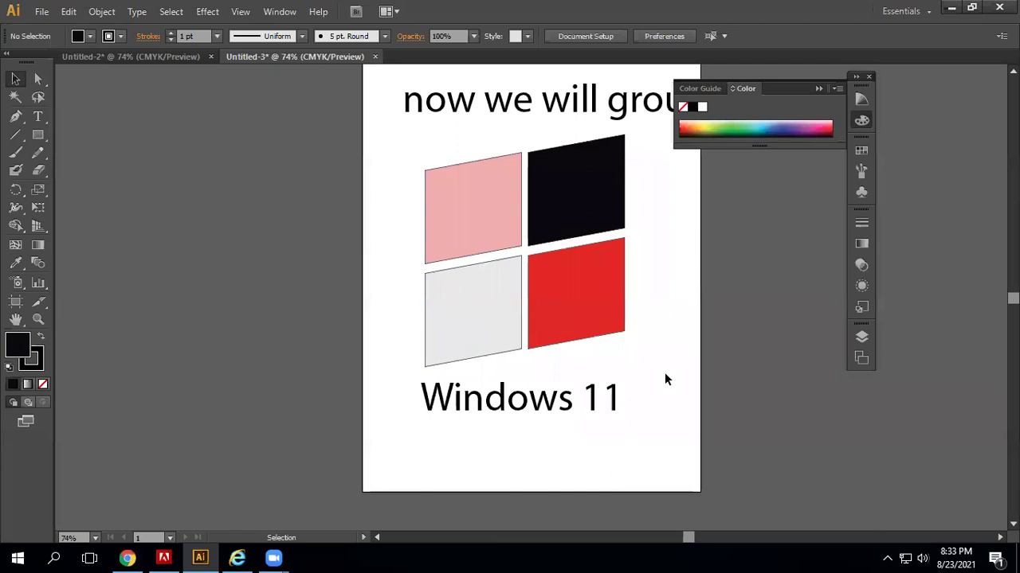
Group the pink and light grey left panes together and deselect them.
left_click_drag(415, 142, 495, 352)
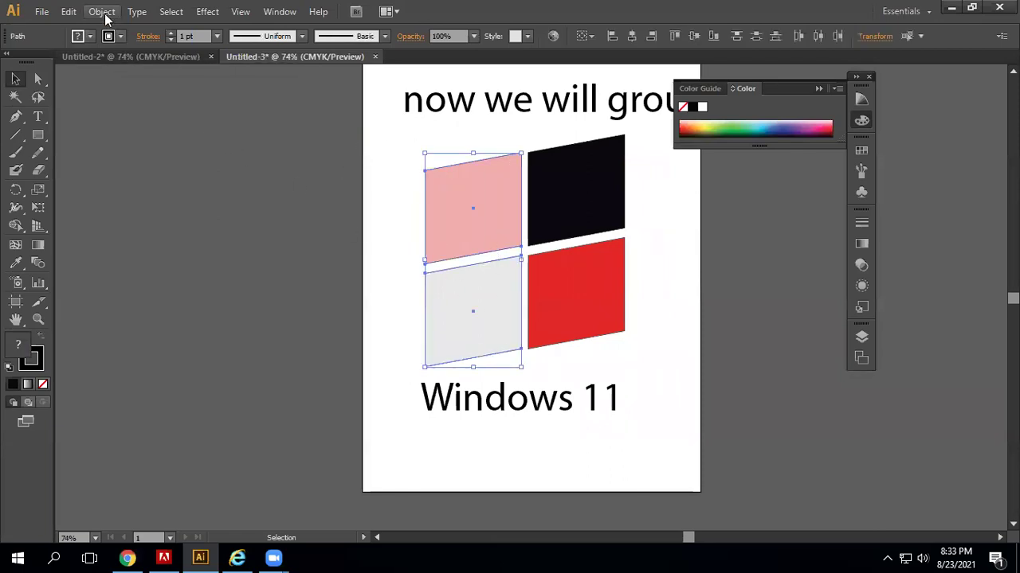
left_click(101, 11)
left_click(130, 68)
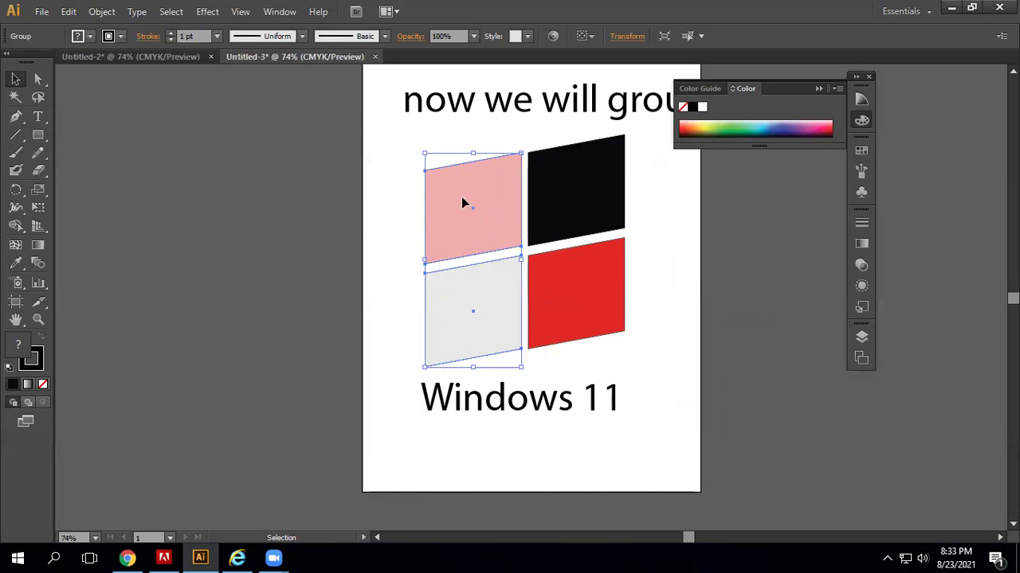
left_click(316, 206)
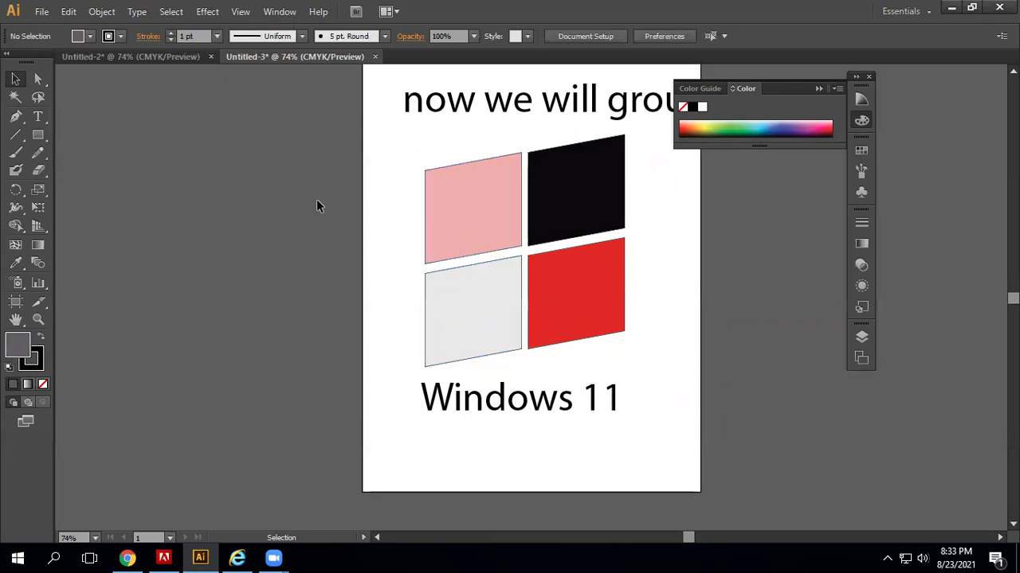
Try setting the fill colour to muted purple 5A5684 with nothing selected, and check it against the grouped left panes.
double_click(22, 349)
left_click(371, 255)
left_click(377, 273)
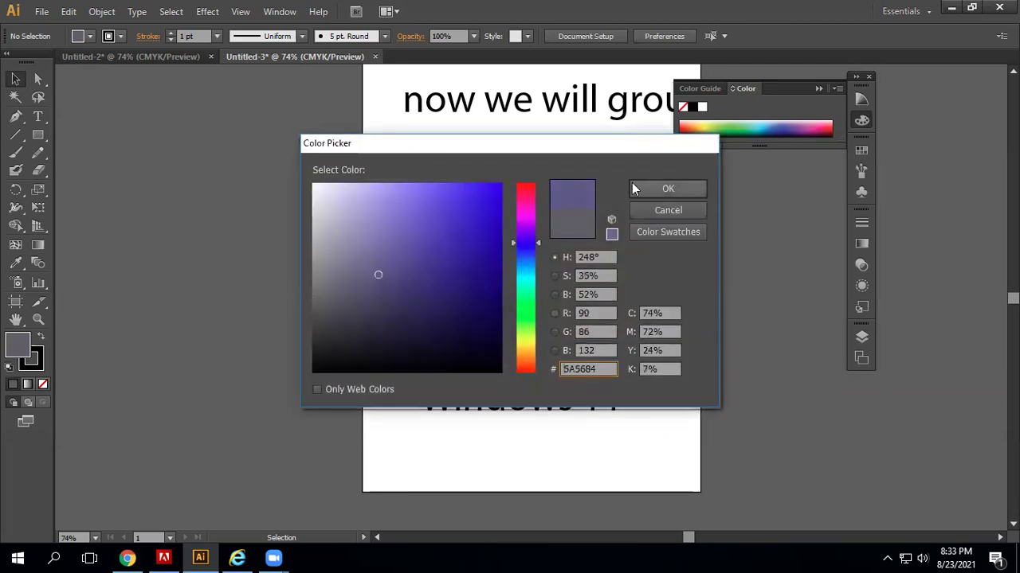
left_click(691, 192)
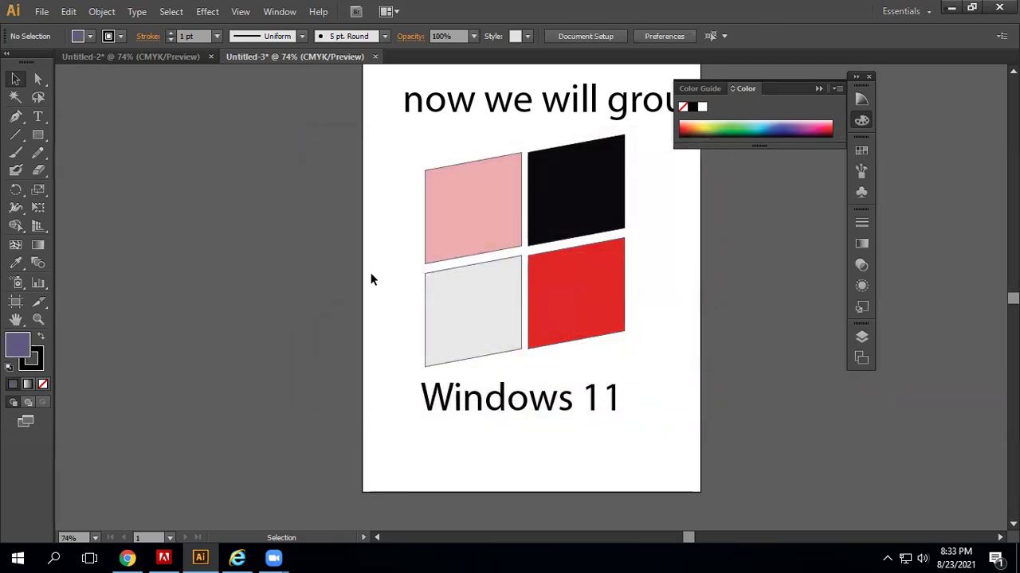
left_click(428, 292)
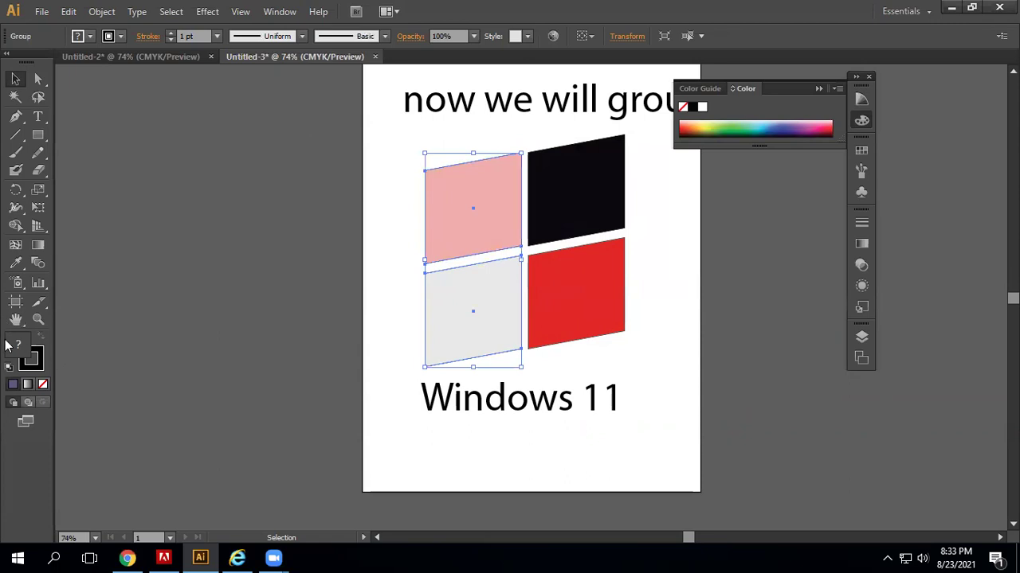
left_click(235, 348)
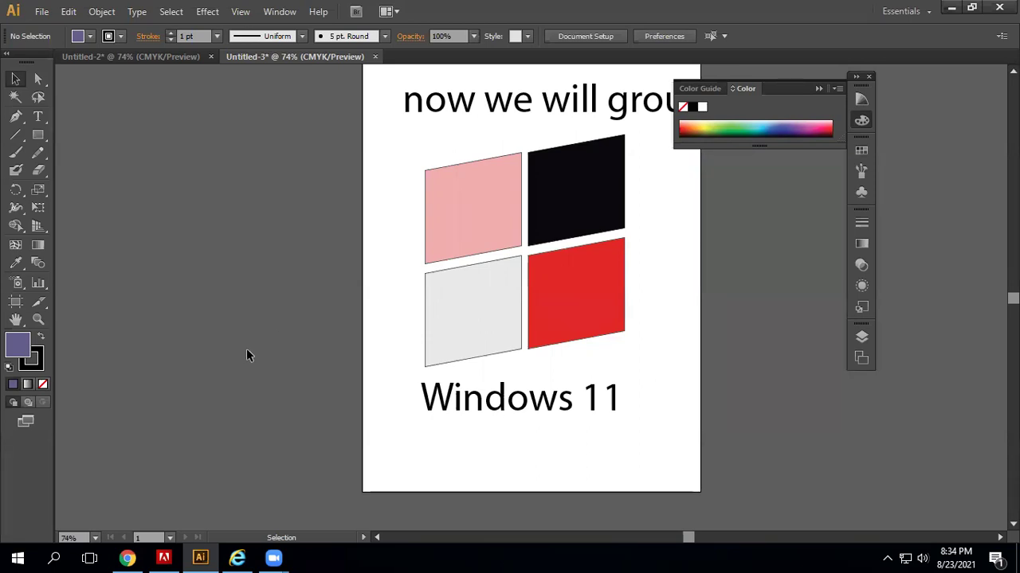
Close the floating colour panels and move the "Windows 11" text lower and slightly left beneath the panes.
left_click(868, 76)
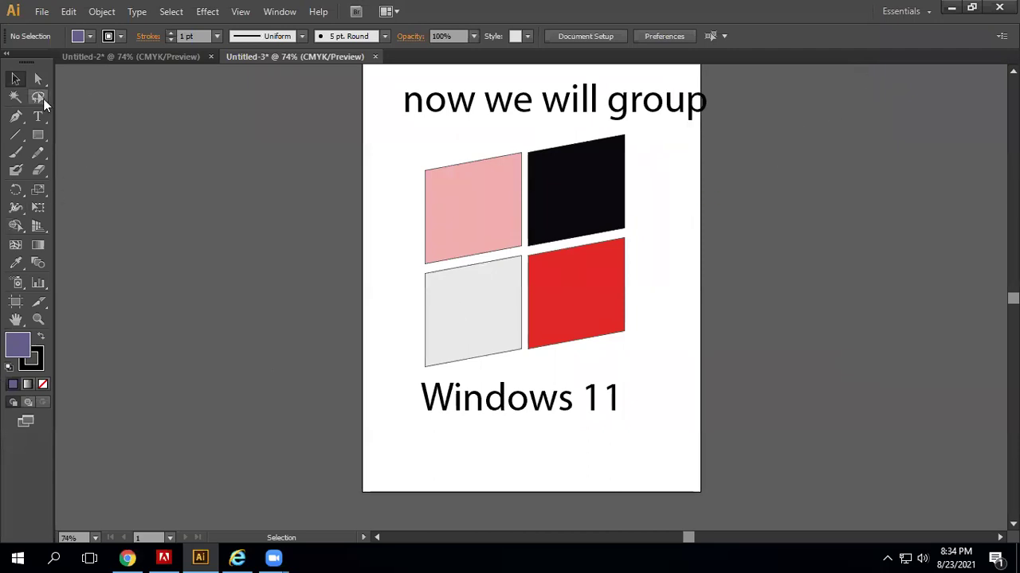
left_click(523, 406)
left_click_drag(523, 406, 489, 454)
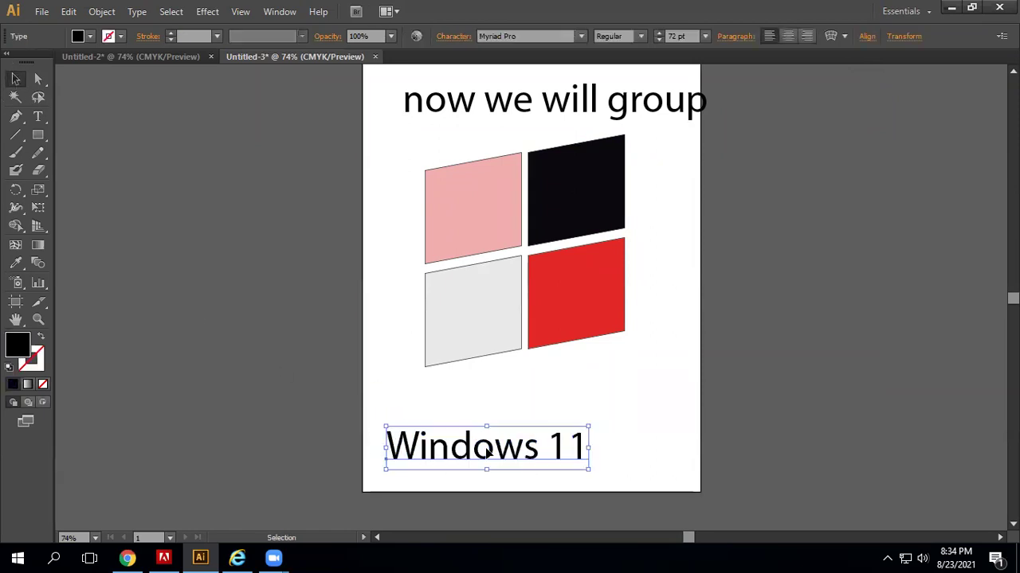
Compare how the grouped left panes and the separate black and red panes get selected.
mouse_move(460, 308)
left_mouse_down()
mouse_move(414, 335)
mouse_move(449, 311)
mouse_move(461, 315)
mouse_move(433, 323)
mouse_move(461, 313)
mouse_move(457, 305)
left_mouse_up()
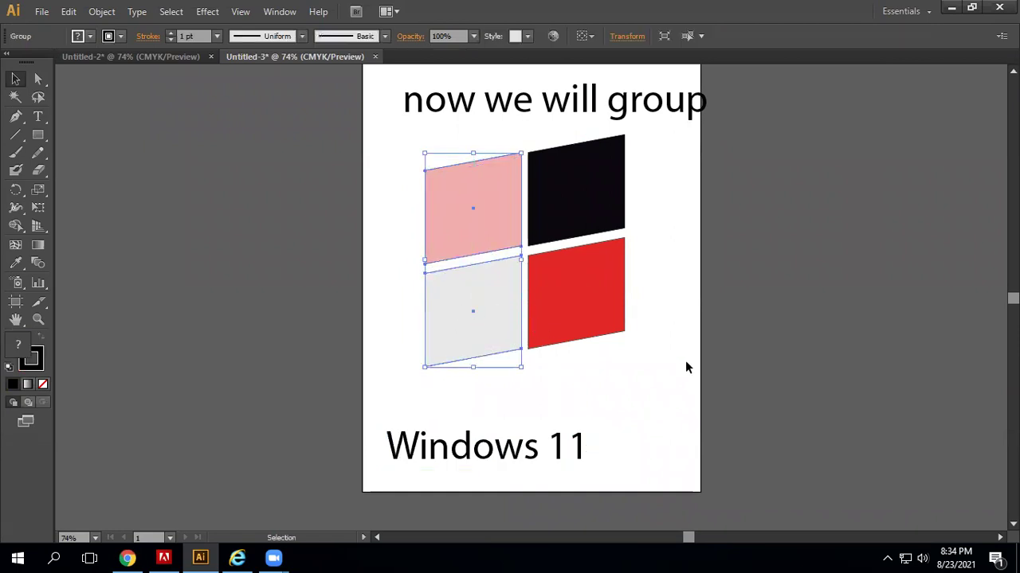
left_click(658, 366)
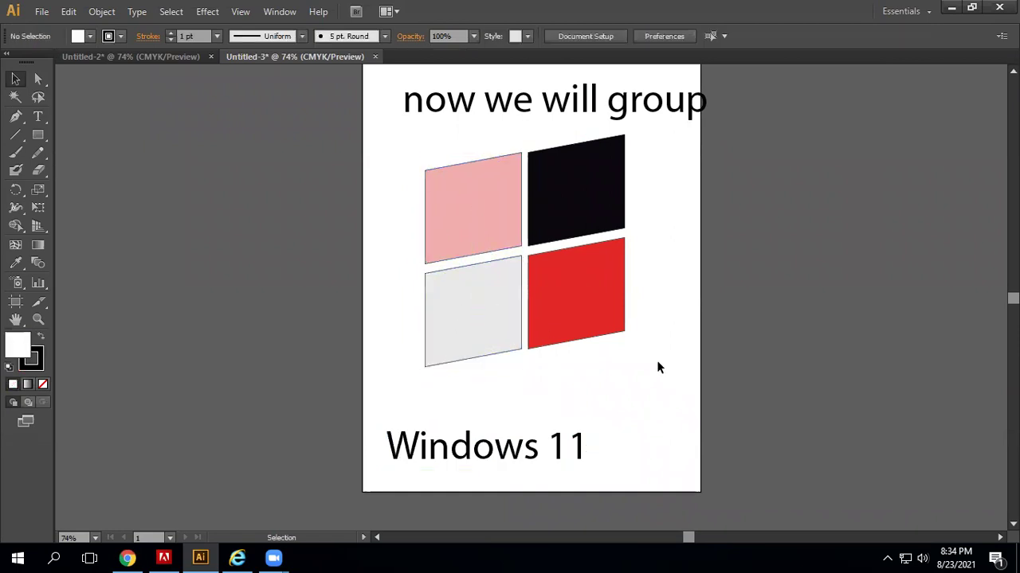
left_click(475, 297)
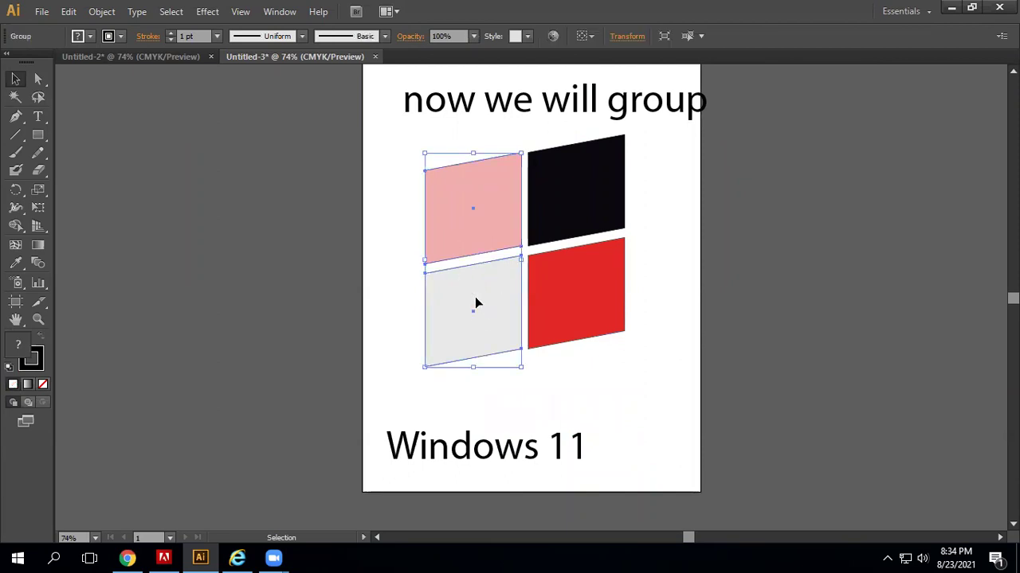
left_click(579, 288)
left_click(580, 216)
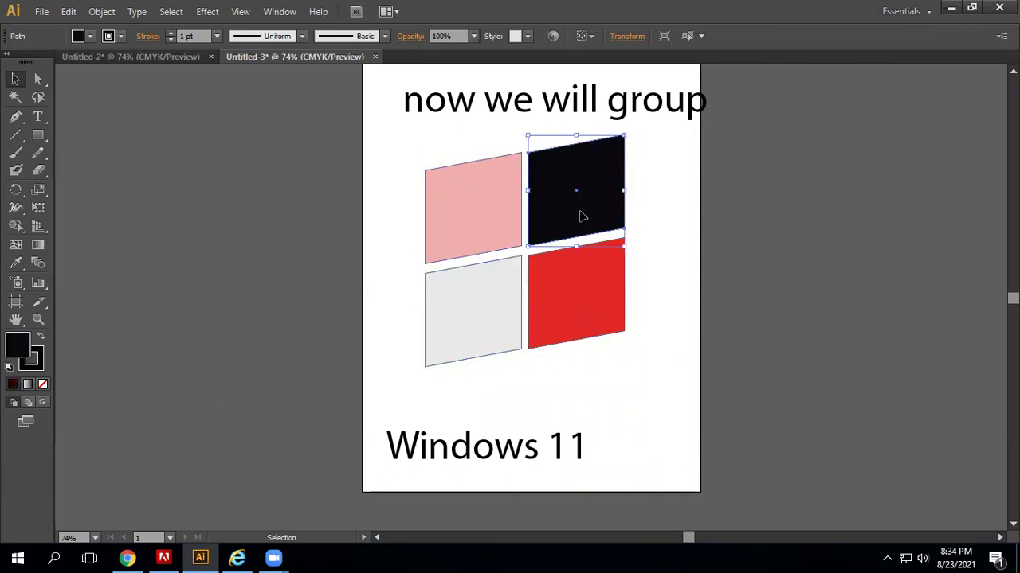
left_click(579, 293)
left_click(444, 296)
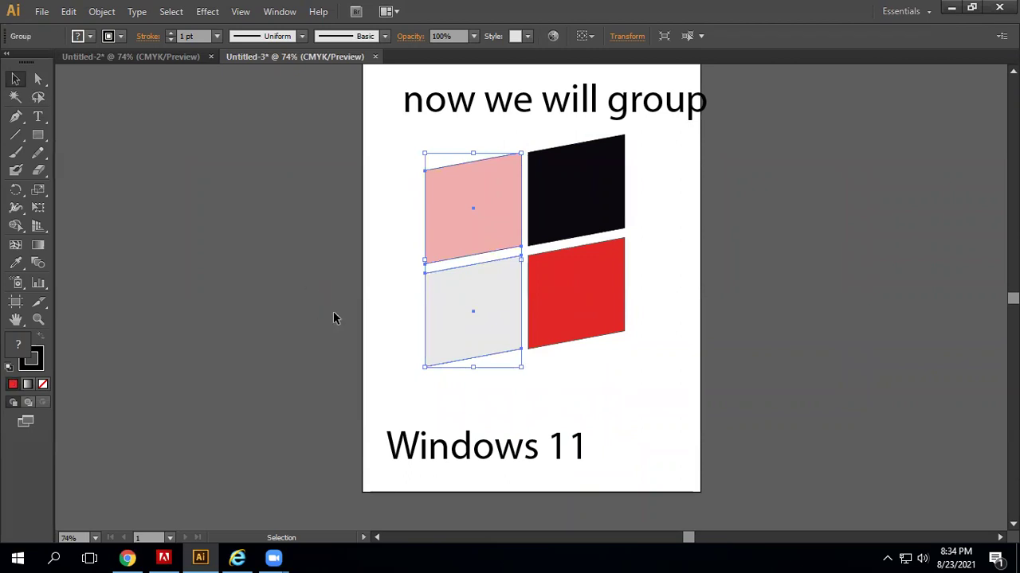
left_click(666, 363)
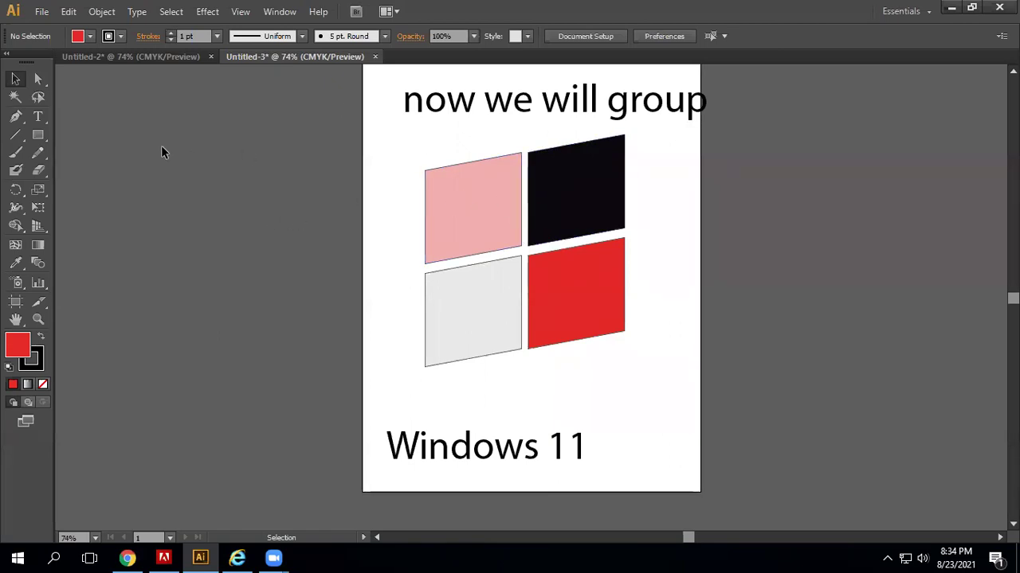
Move the panes and both text lines together off the artboard to its left, leaving the page empty.
left_click_drag(334, 74, 737, 454)
left_click_drag(450, 112, 102, 111)
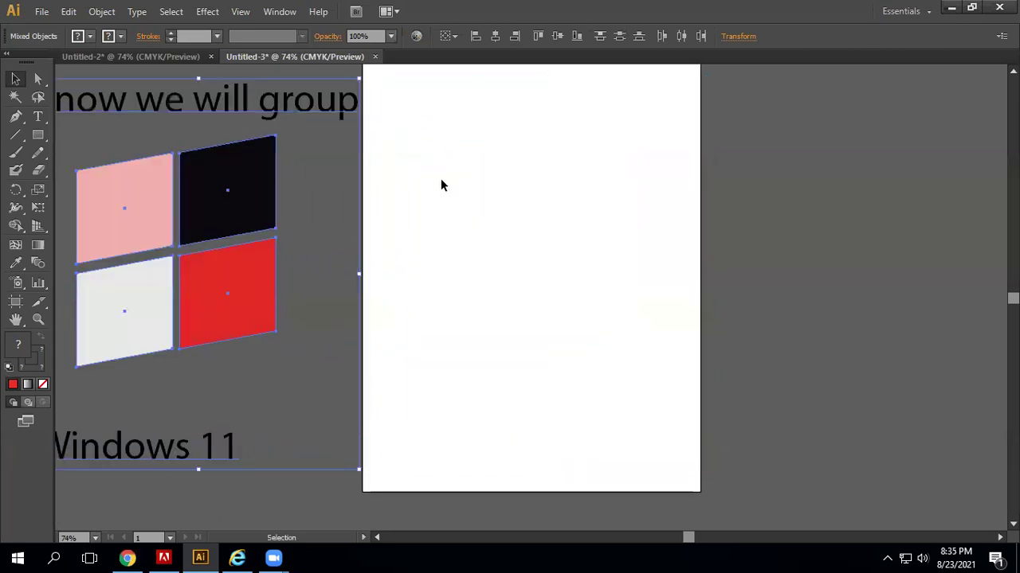
left_click(470, 194)
scroll(536, 277, "up", 2)
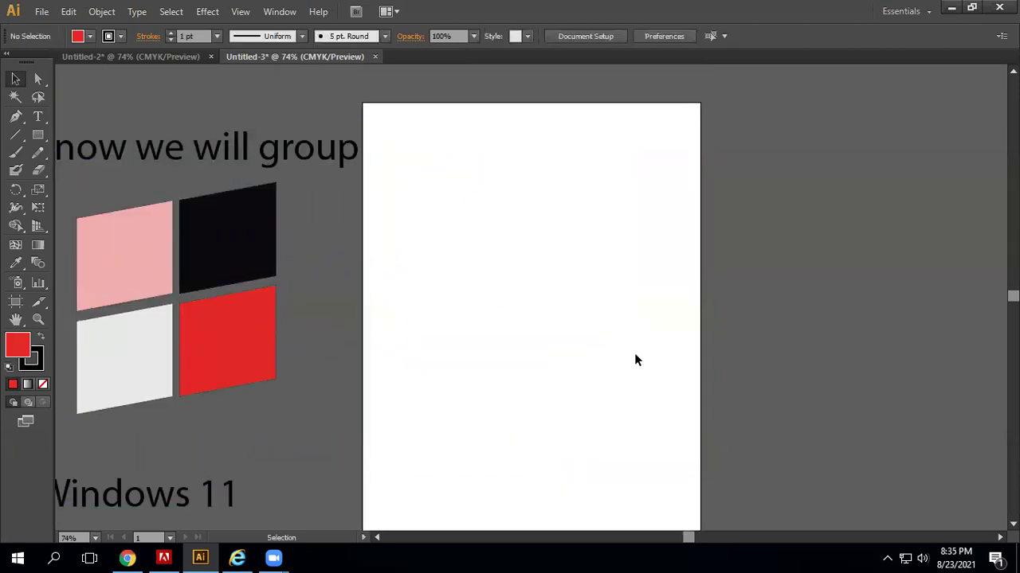
scroll(635, 360, "down", 3)
scroll(635, 360, "up", 1)
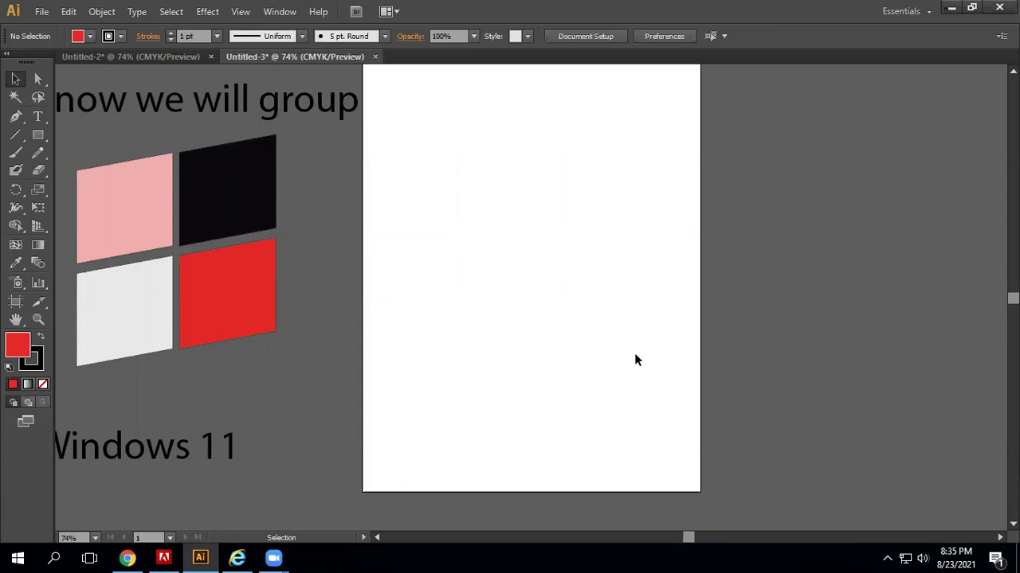
left_click(279, 13)
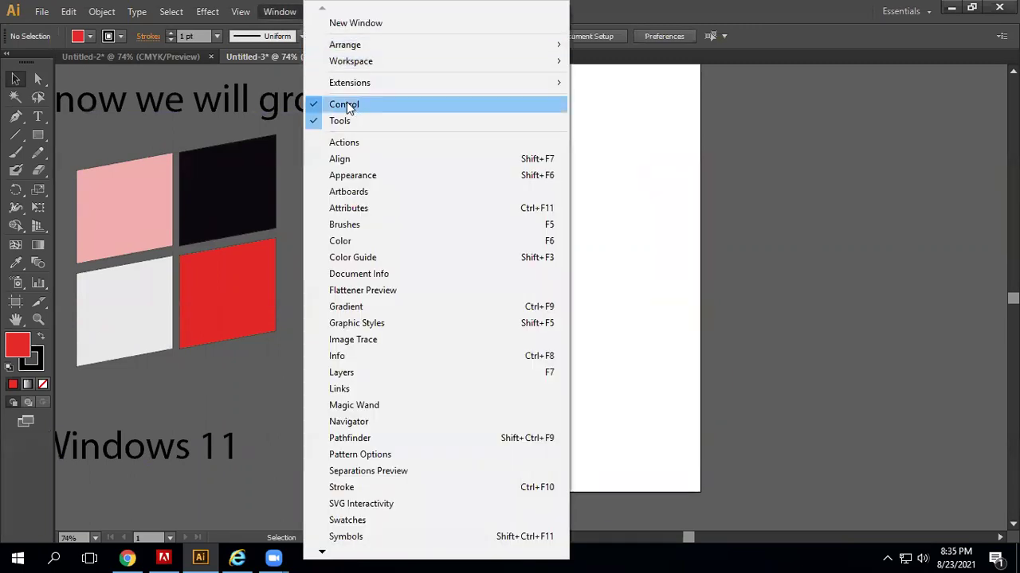
left_click(601, 254)
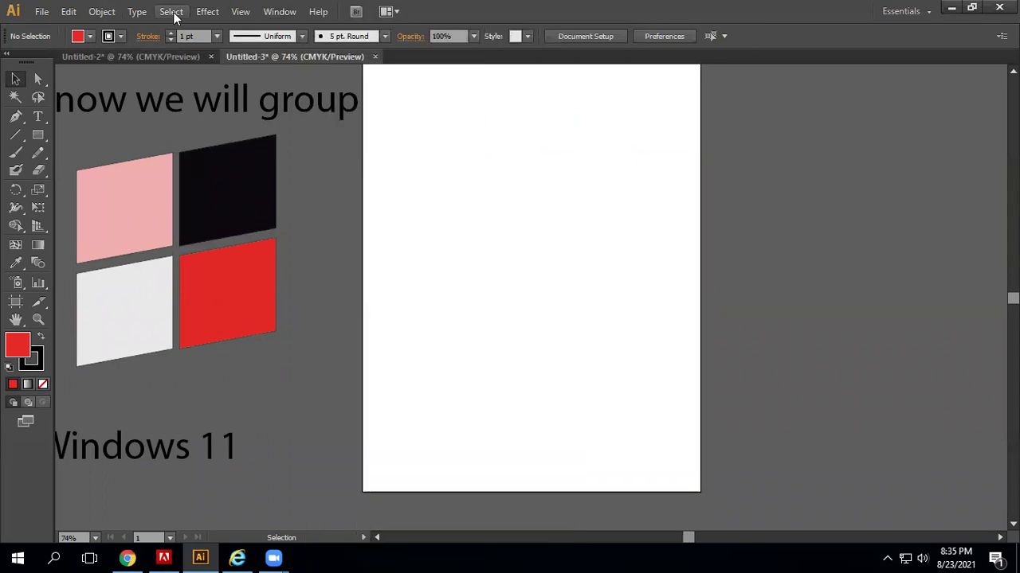
left_click(531, 32)
right_click(484, 140)
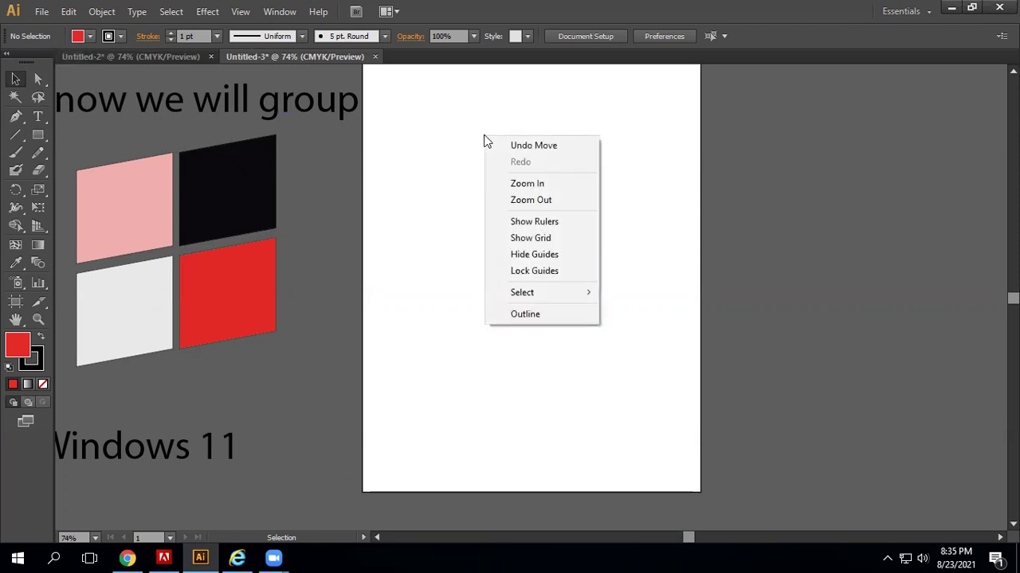
left_click(459, 268)
Draw a red rectangle about 8.1 by 10.5 in that covers the artboard except for a thin margin on all sides.
key("ctrl+minus")
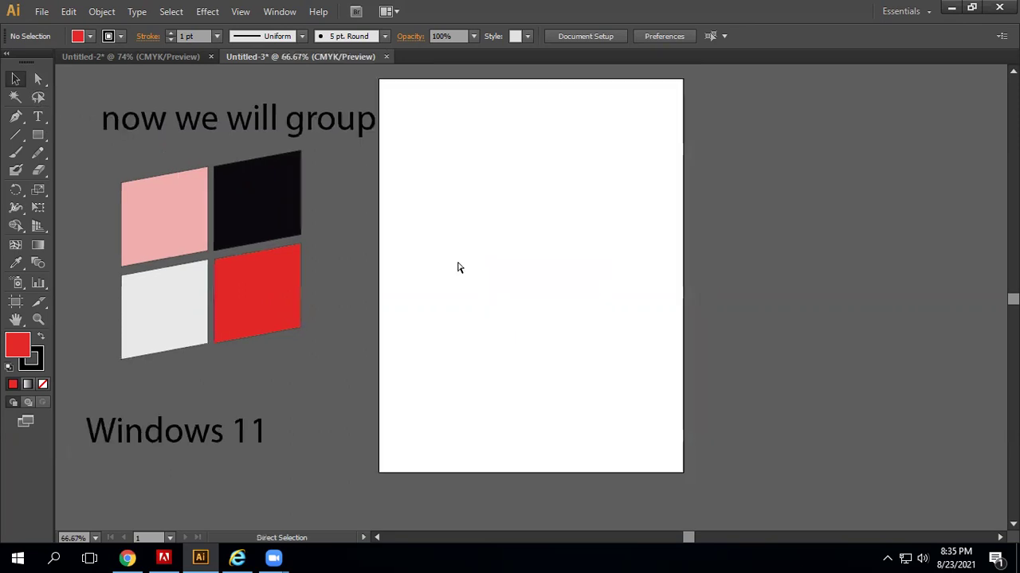
key("ctrl+minus")
left_click(37, 135)
left_click_drag(423, 141, 642, 422)
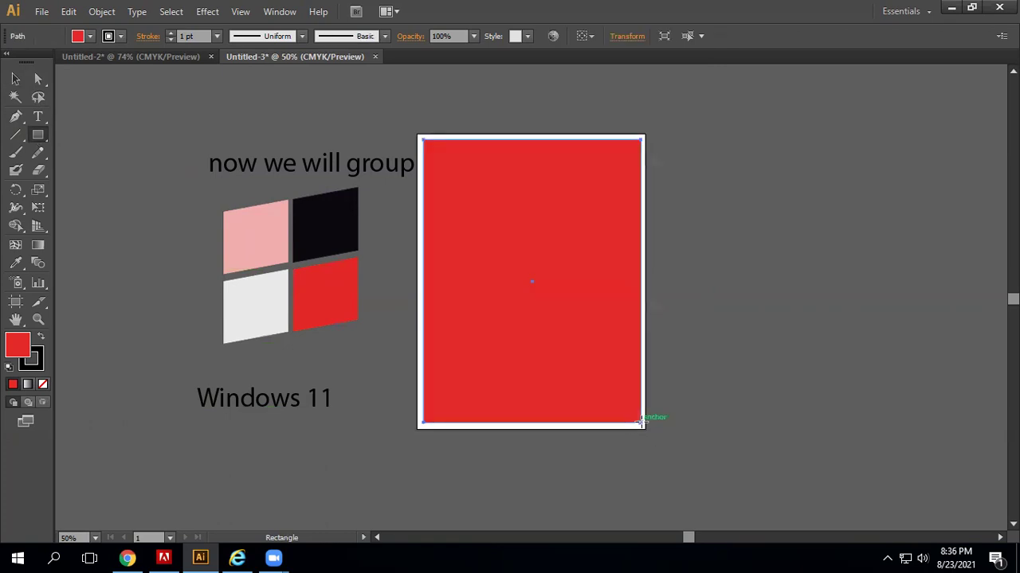
left_click_drag(641, 423, 641, 423)
Shrink all four sides of the artboard to the edges of the red rectangle, giving 8.08 by 10.53 in.
key("shift+o")
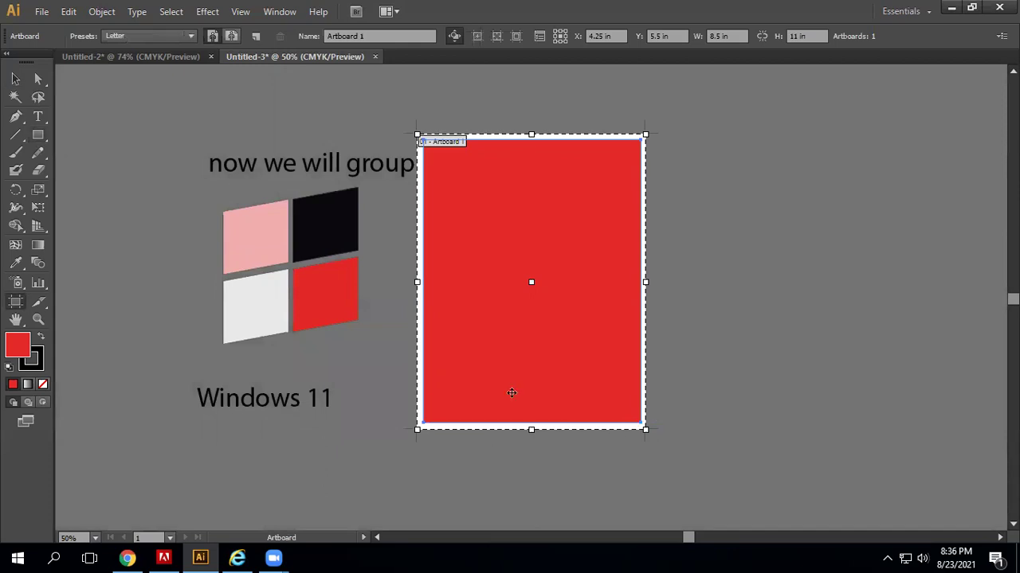
left_click_drag(415, 282, 423, 282)
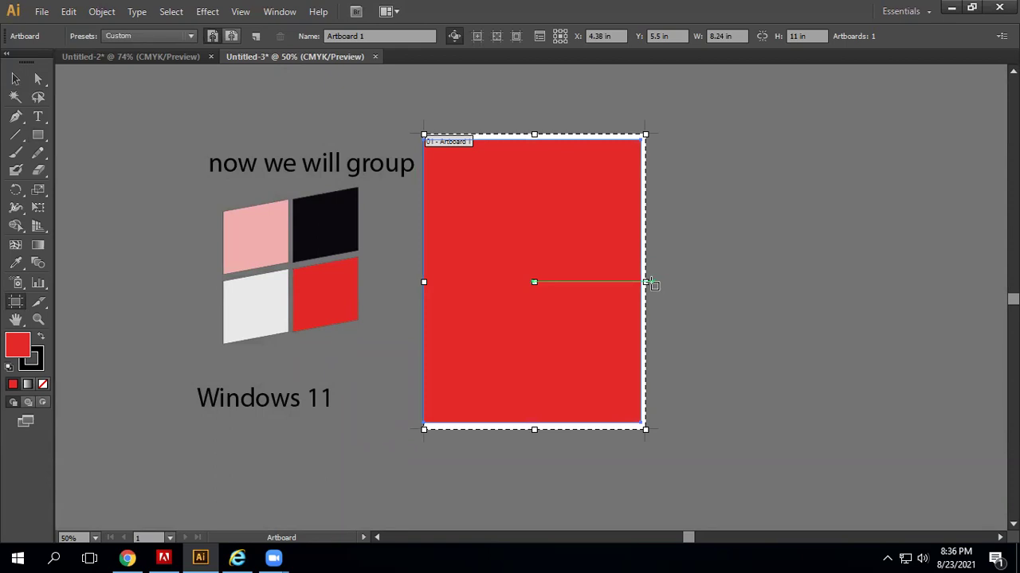
left_click_drag(651, 283, 642, 282)
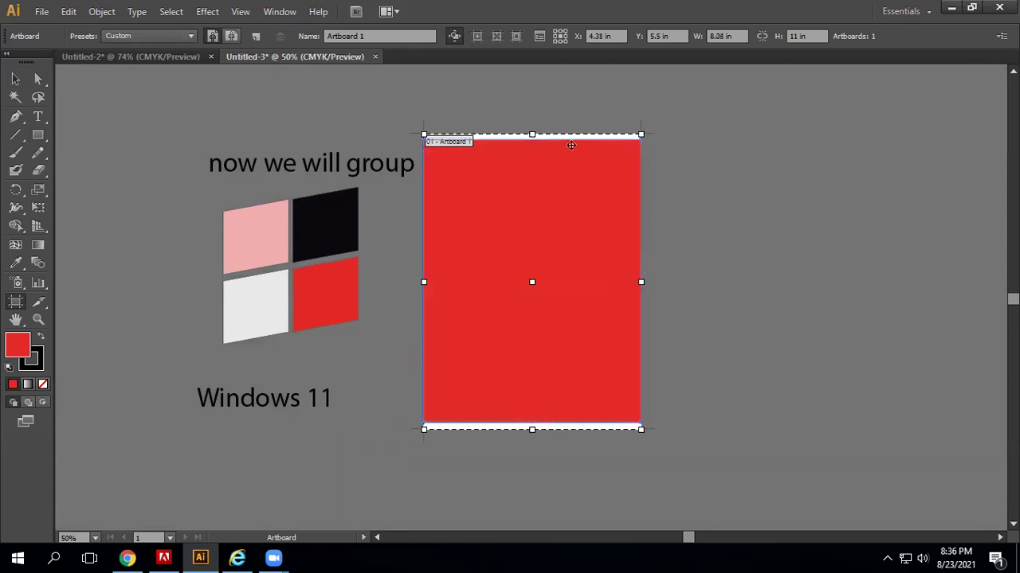
left_click_drag(531, 134, 531, 140)
left_click_drag(532, 430, 532, 423)
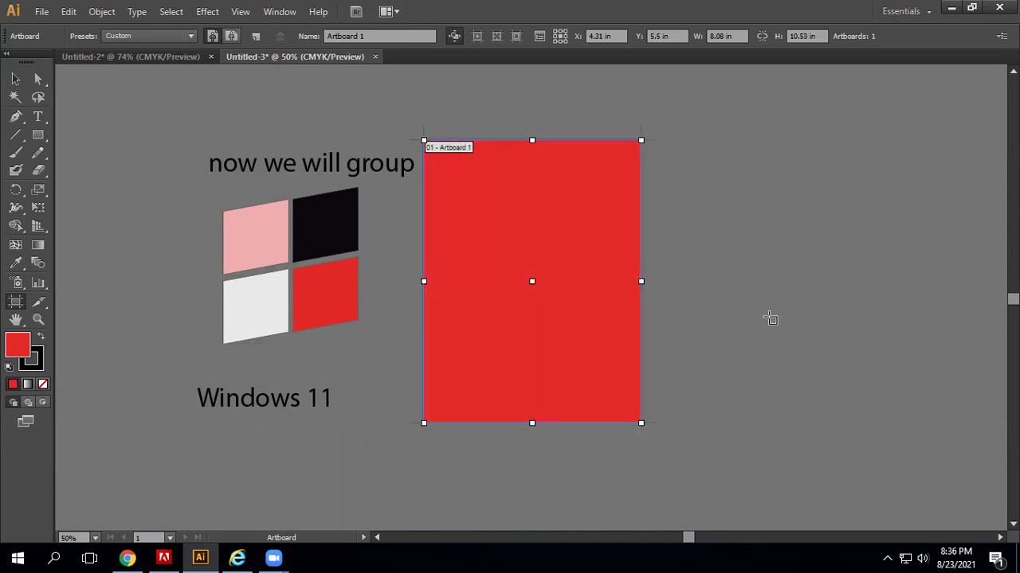
Move the four panes and both text lines onto the red rectangle and bring them to the front.
left_click(15, 79)
left_click_drag(181, 137, 358, 380)
left_click_drag(311, 170, 538, 167)
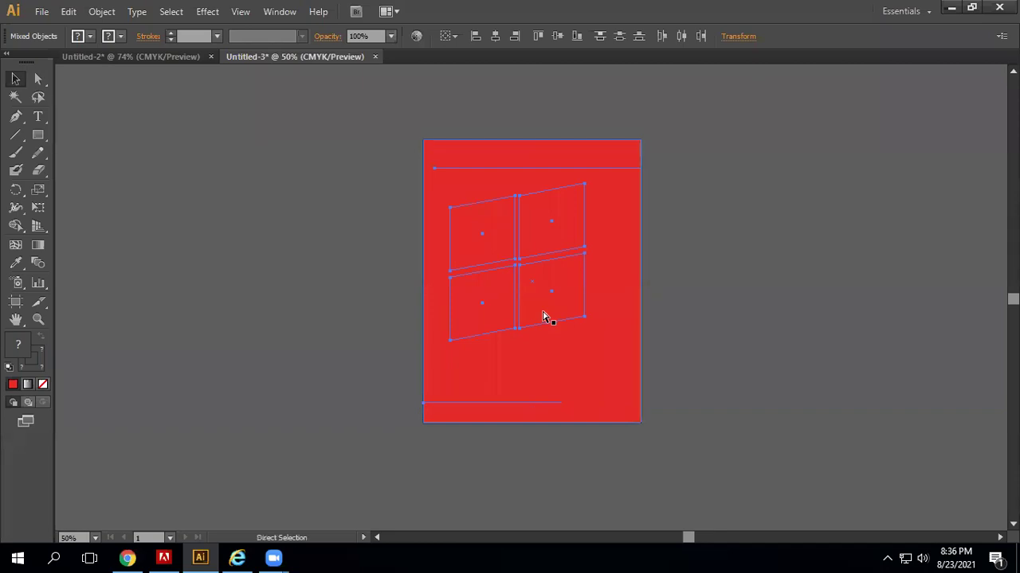
key("ctrl+shift+bracketright")
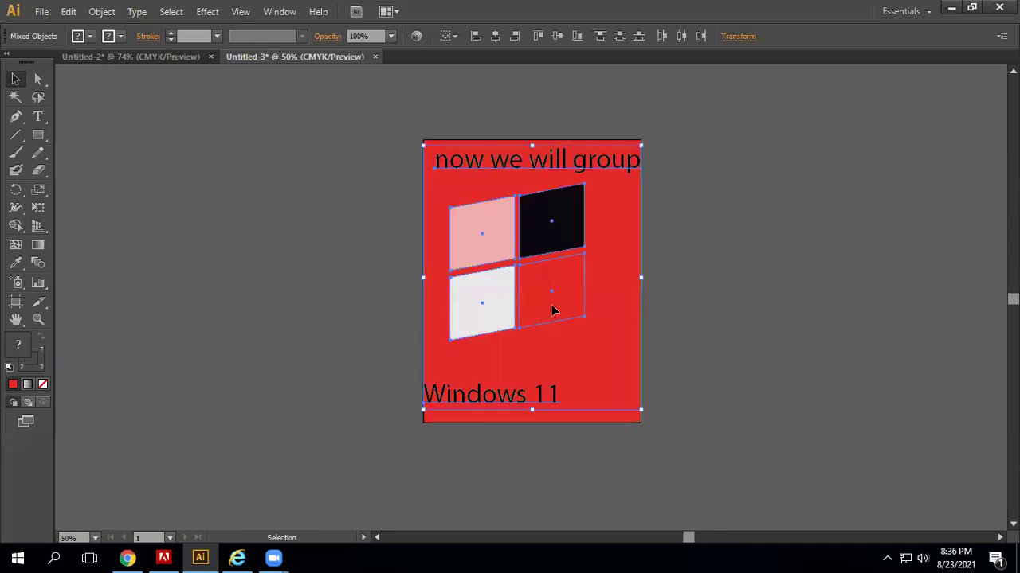
key("ctrl")
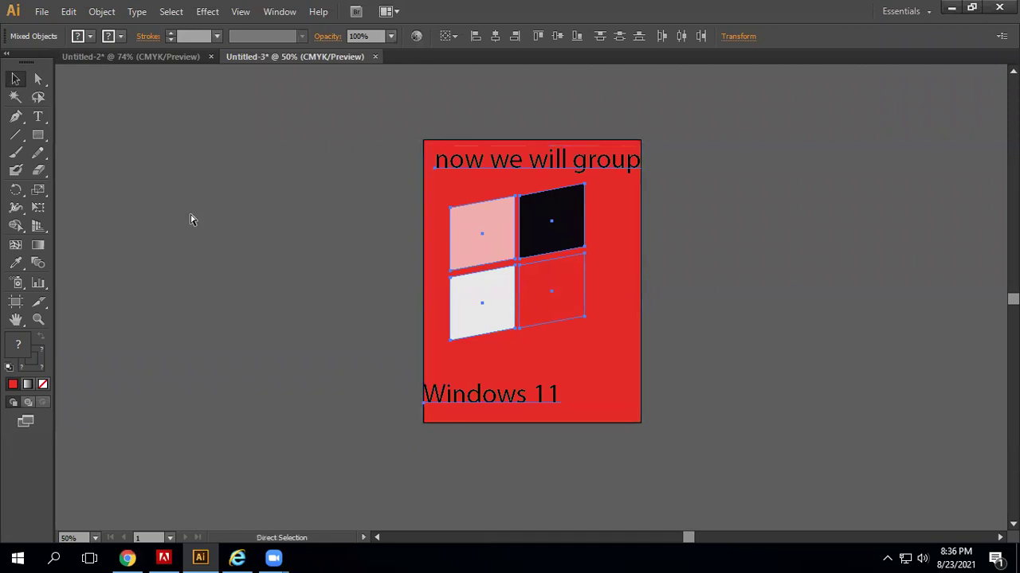
Fill only the lower-right pane with a muted pink so it stands out from the red background.
left_click(38, 79)
left_click(207, 204)
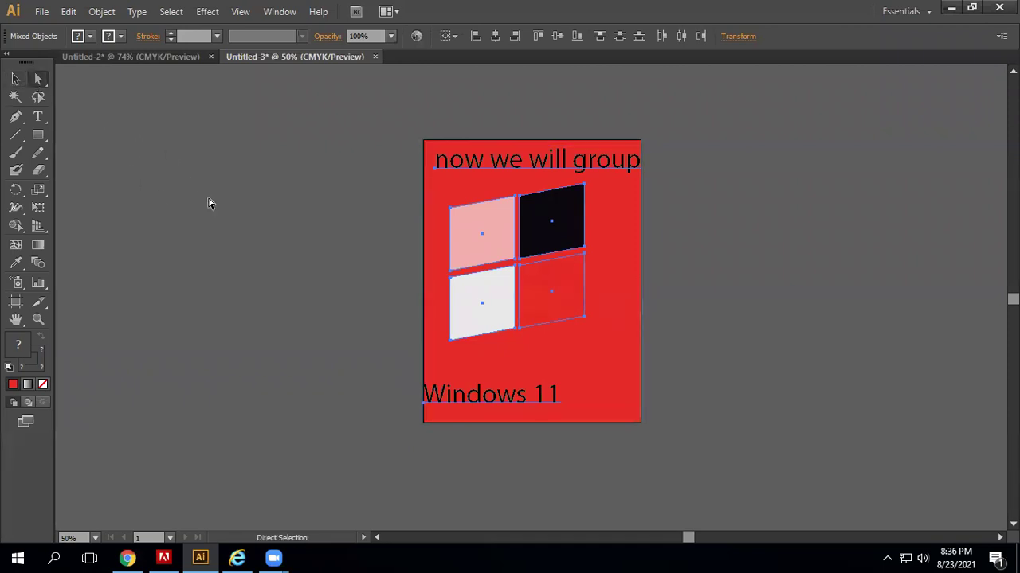
left_click(560, 291)
double_click(11, 356)
left_click(364, 212)
left_click(351, 216)
left_click(666, 192)
left_click(353, 297)
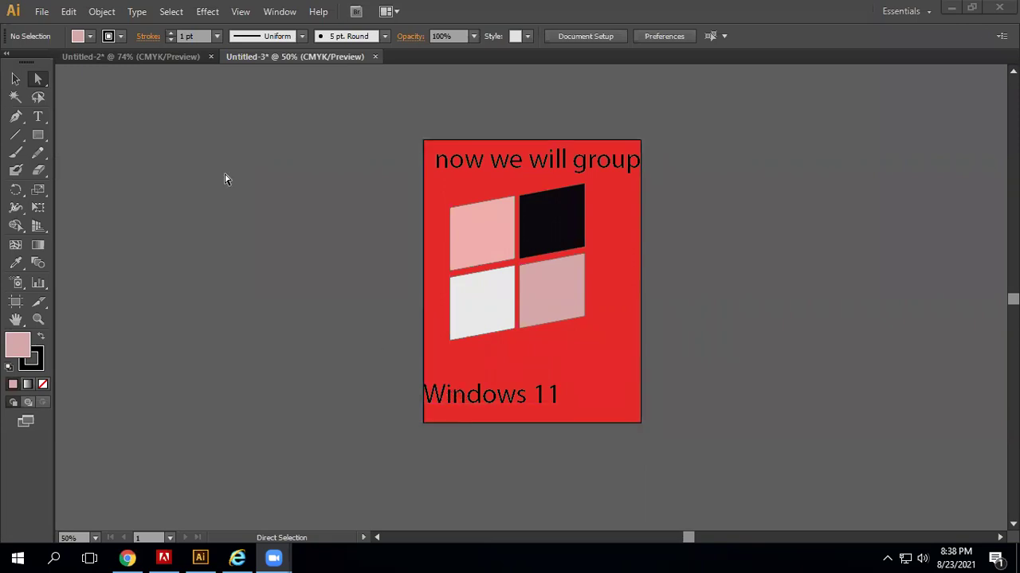
Create a new Letter-size document named "direct selection" with one artboard.
left_click(41, 11)
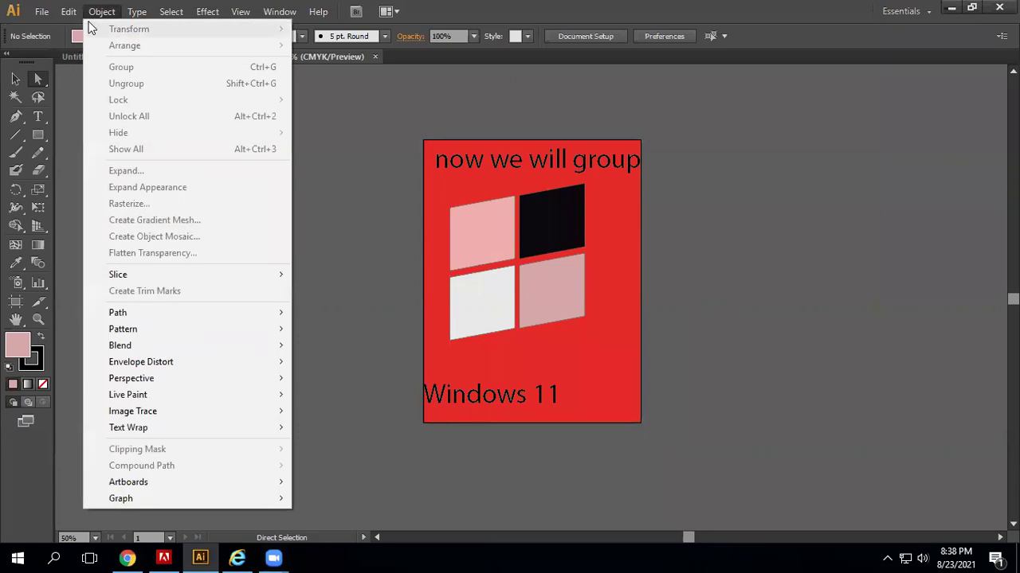
left_click(67, 29)
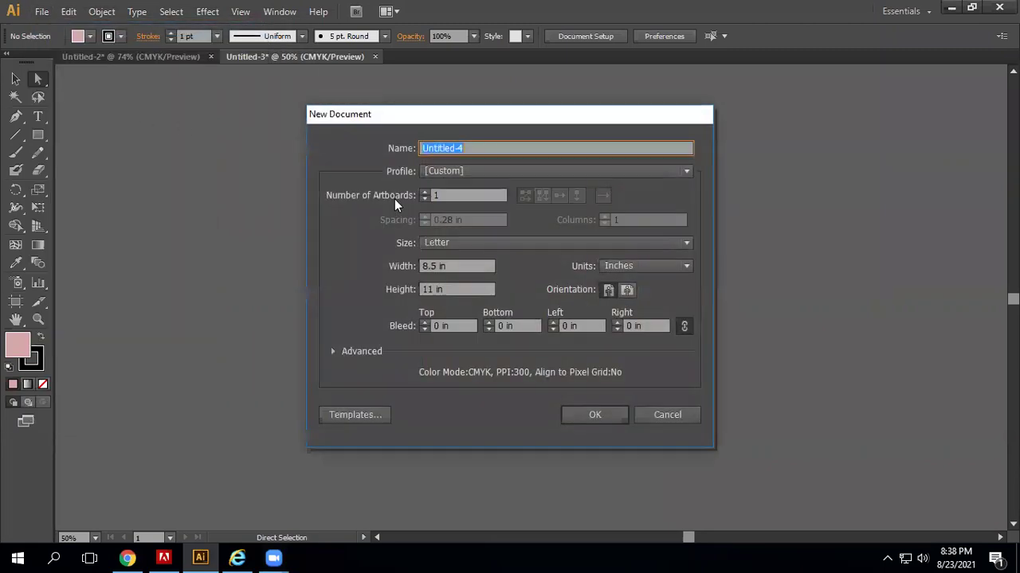
key("BackSpace")
type("direct selection")
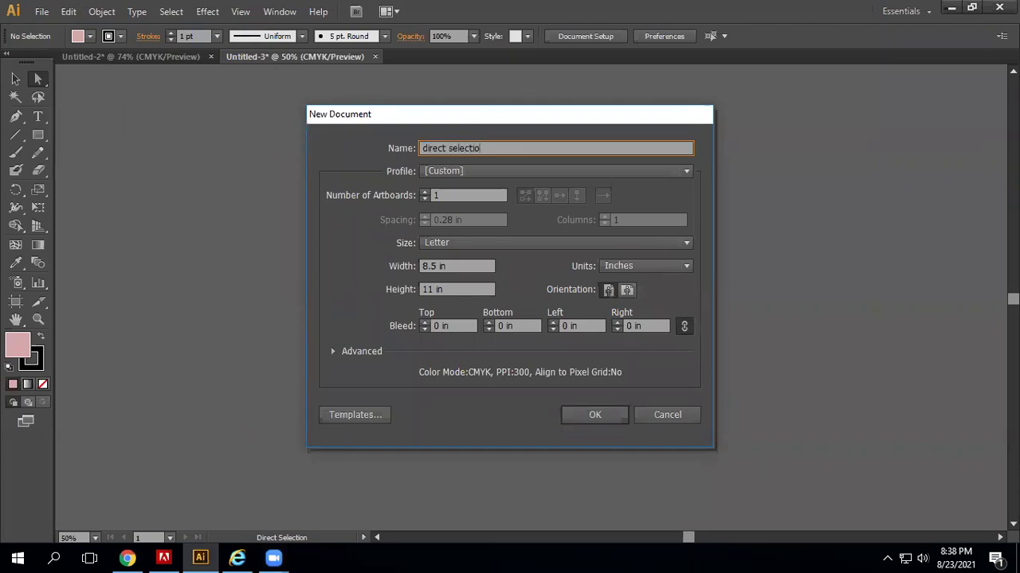
left_click(606, 416)
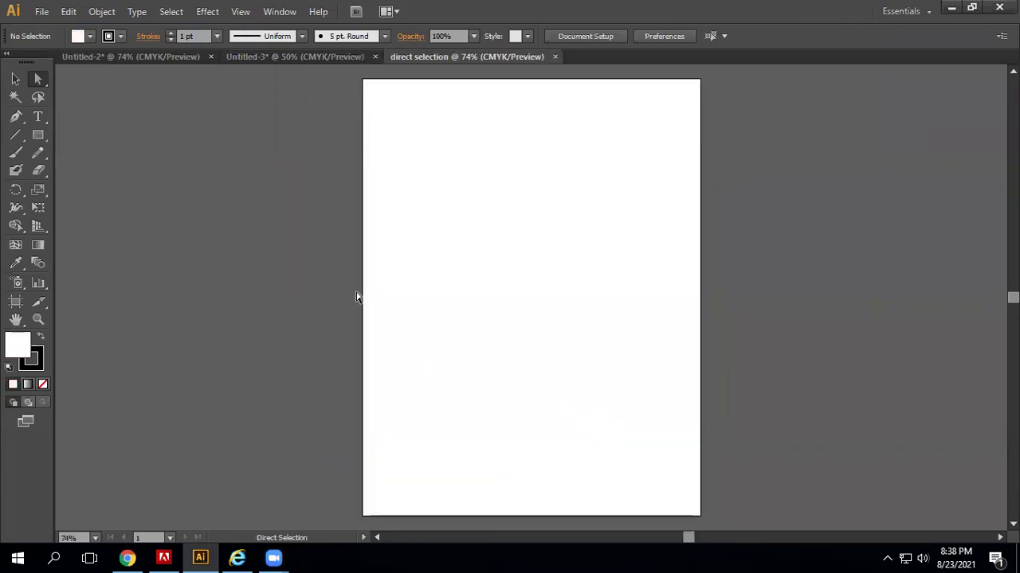
Draw a small white rectangle with a black outline near the page's upper-left corner.
left_click(40, 140)
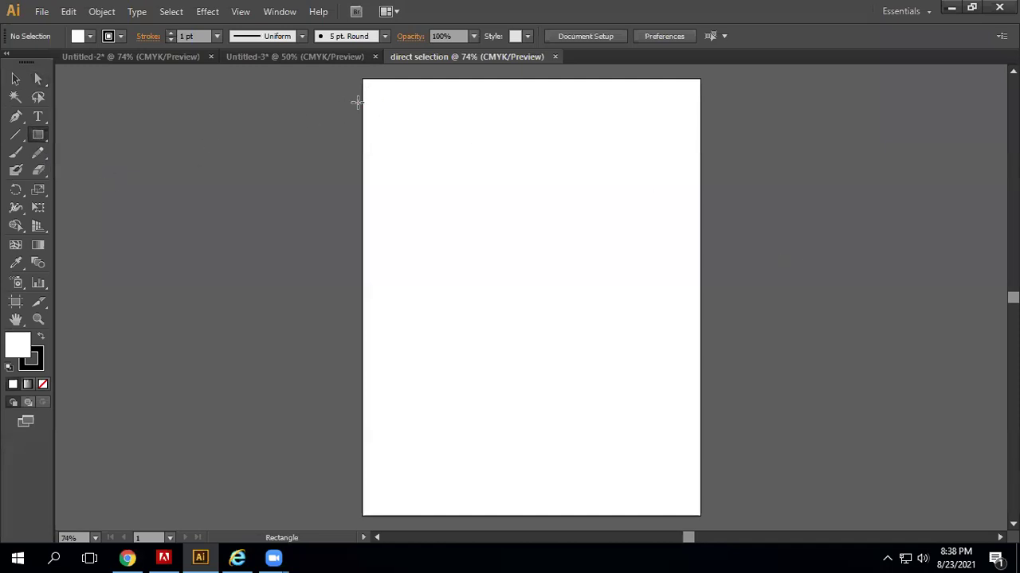
left_click_drag(379, 93, 466, 171)
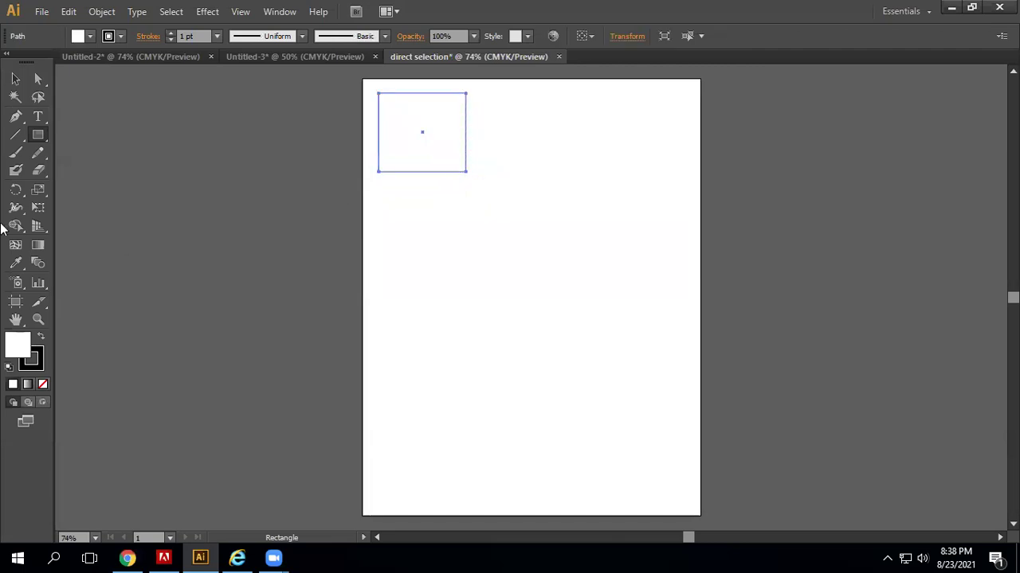
left_click(15, 79)
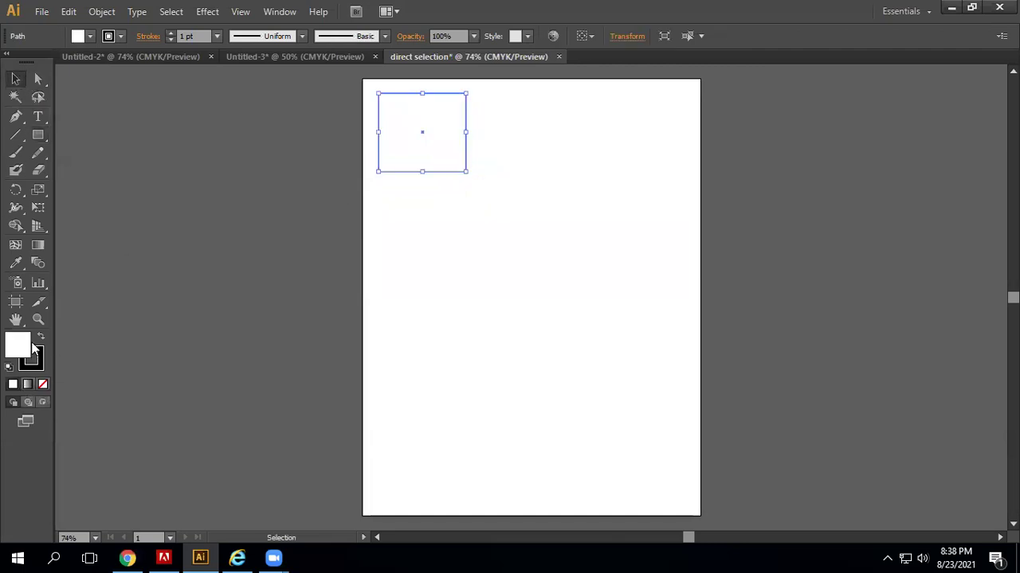
left_click(268, 157)
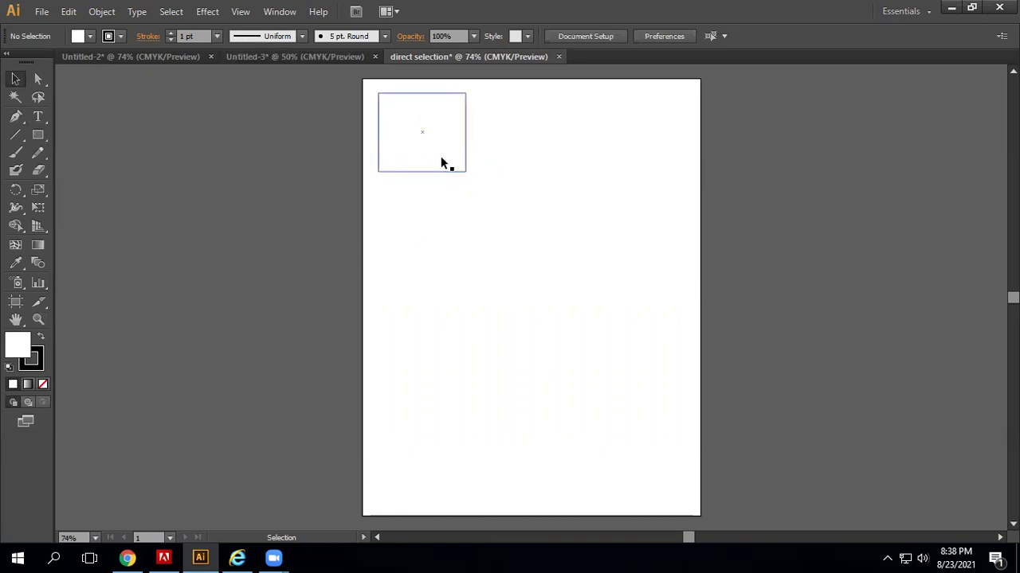
Set the small rectangle's stroke weight to 3 pt and deselect it.
left_click(398, 148)
left_click(215, 36)
left_click(191, 36)
key("Down")
key("Down")
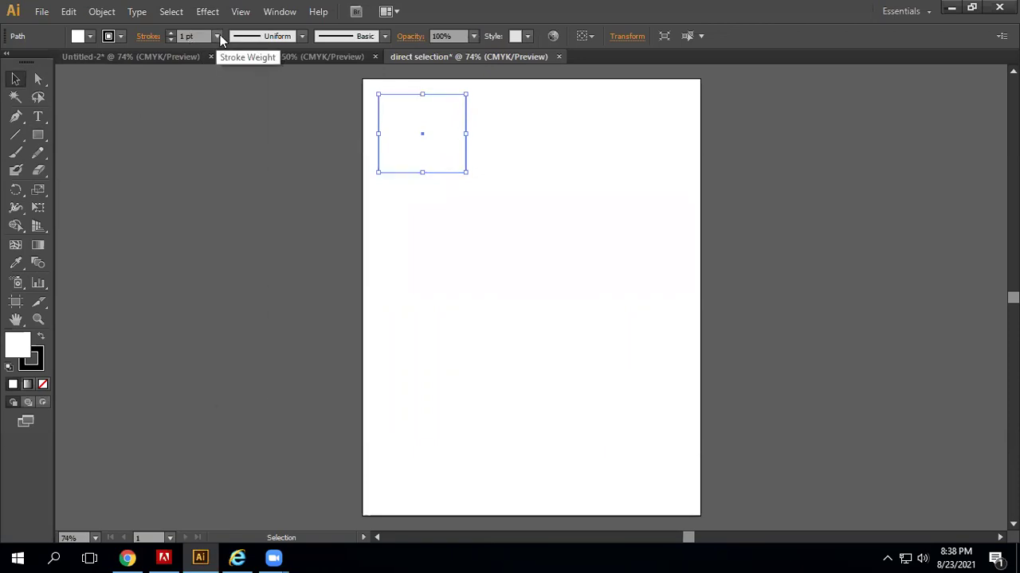
left_click(217, 36)
left_click(230, 139)
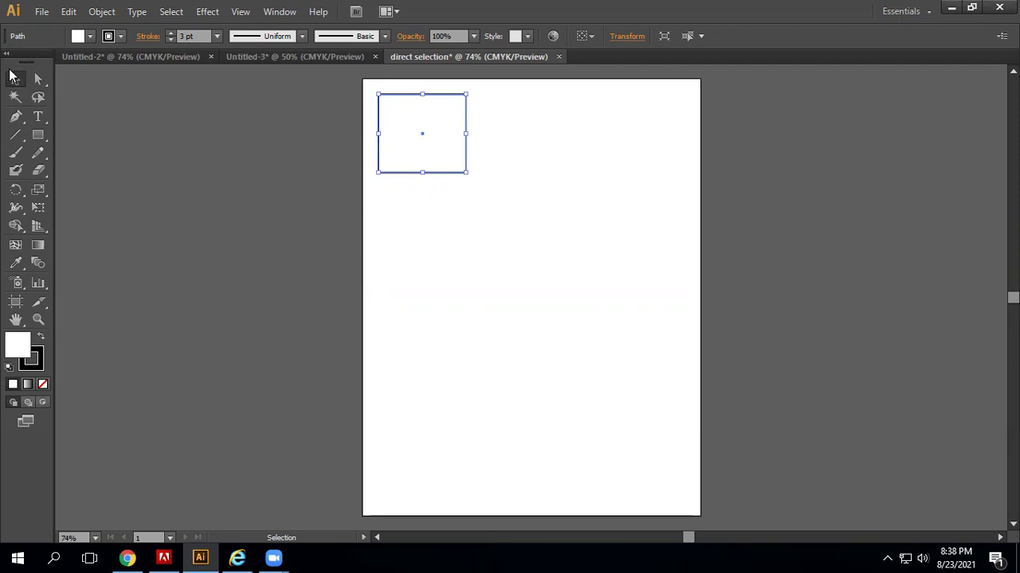
left_click(528, 234)
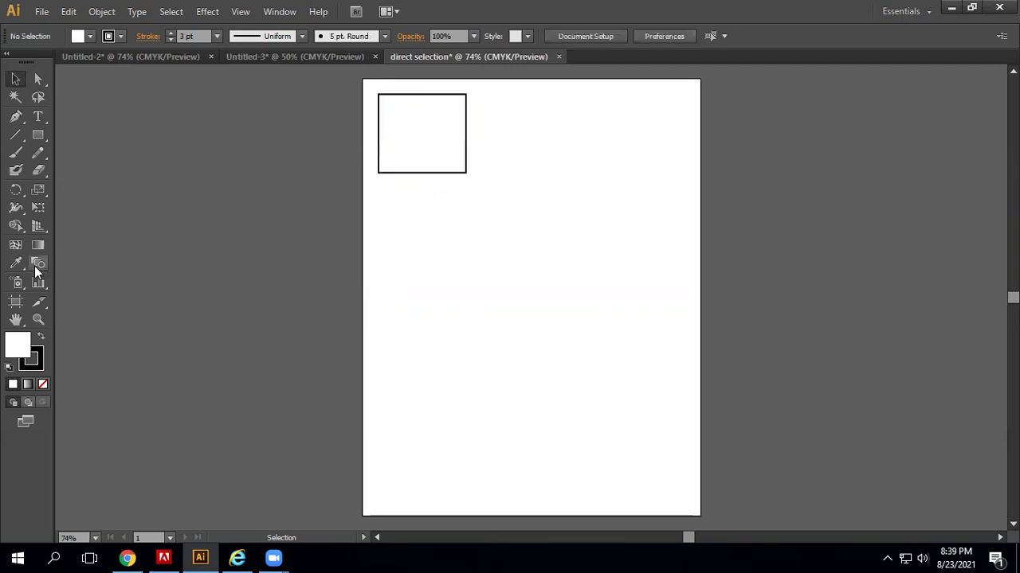
Place a second white rectangle off the artboard to its left and delete it again.
left_click(38, 137)
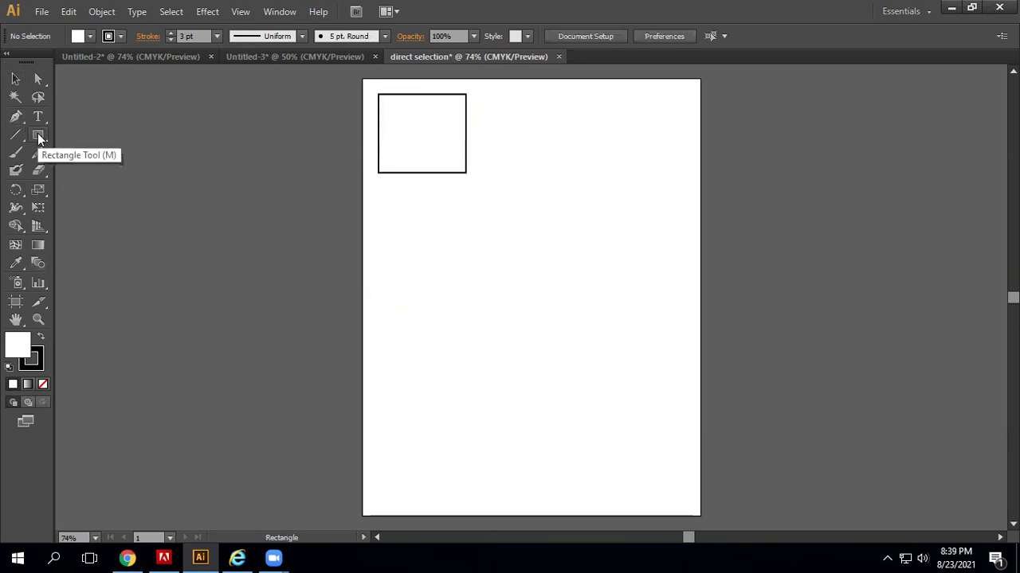
left_click(142, 200)
left_click(493, 307)
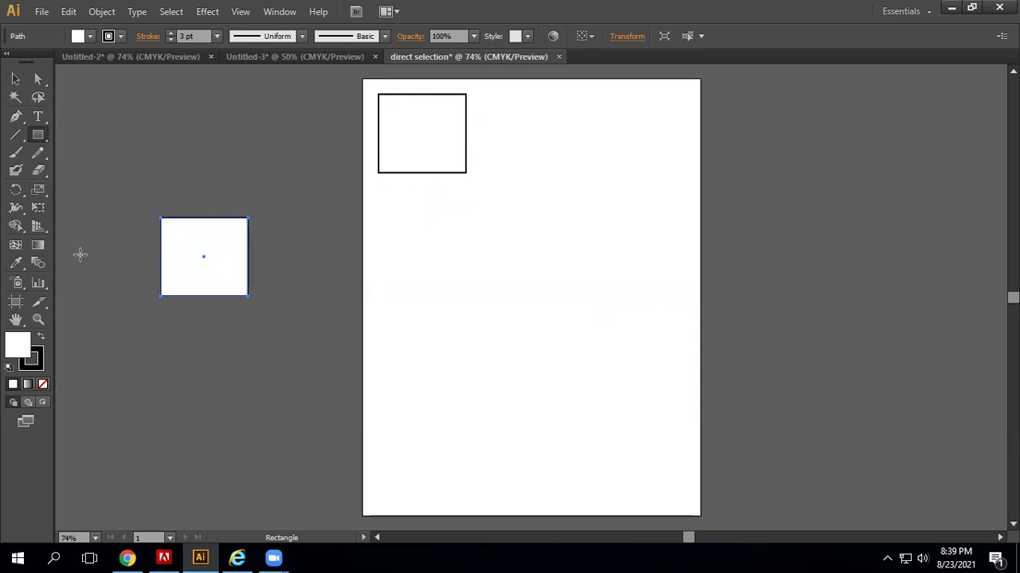
left_click(16, 78)
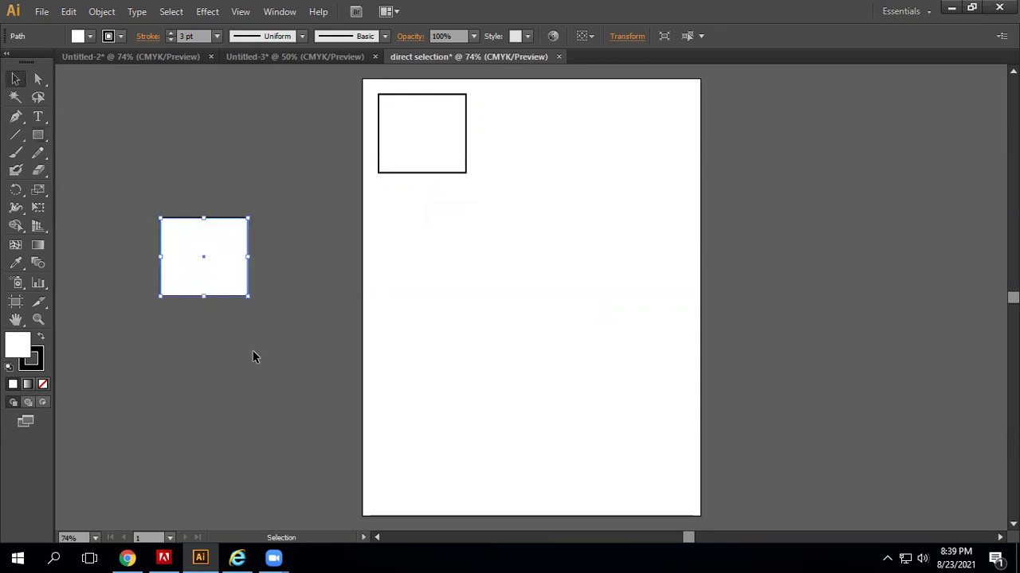
key("Delete")
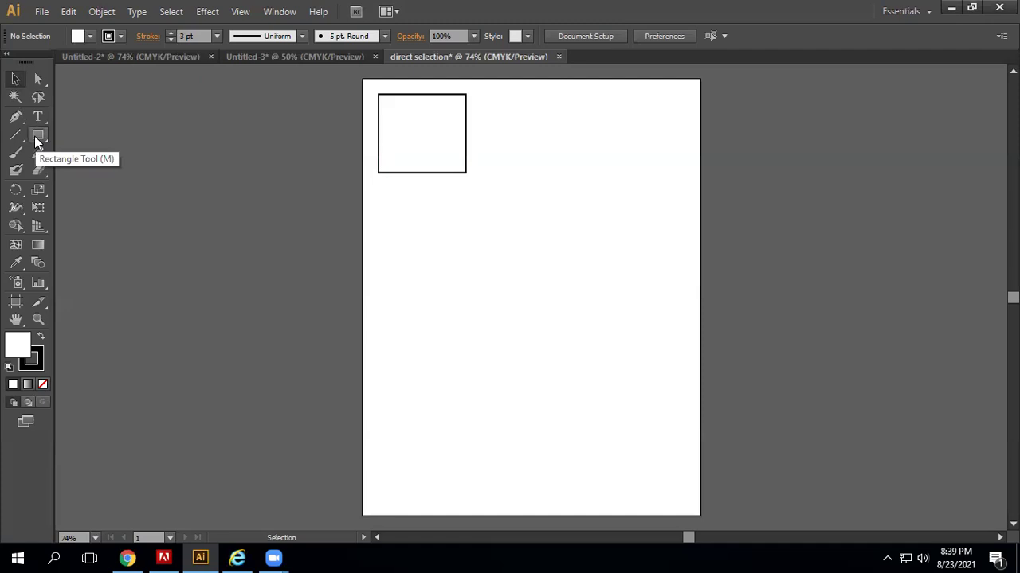
Draw a star in the middle of the page, about 1.52 in in outer radius, and raise its number of points to 90.
left_click_drag(45, 138, 115, 209)
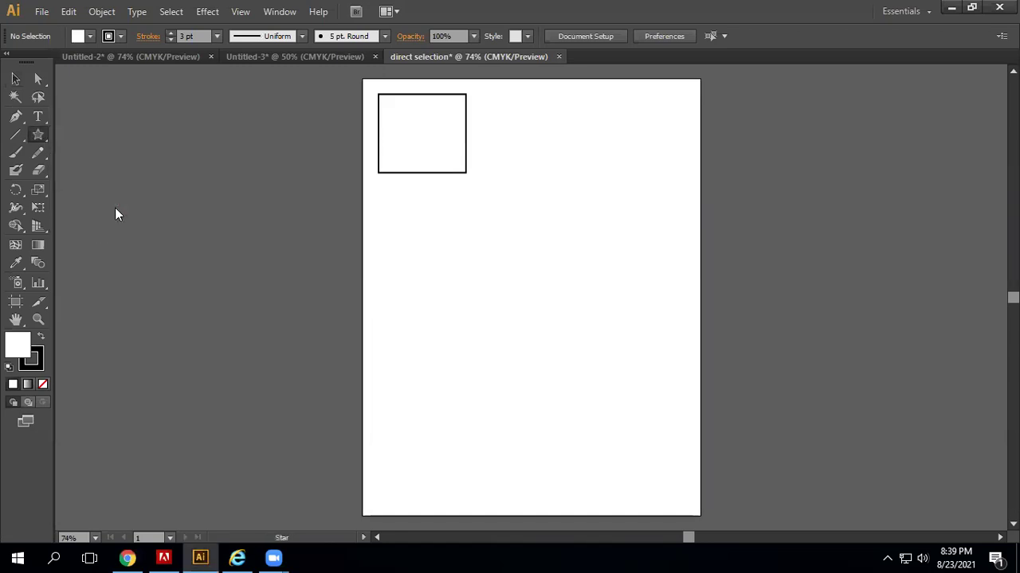
left_click_drag(465, 209, 486, 243)
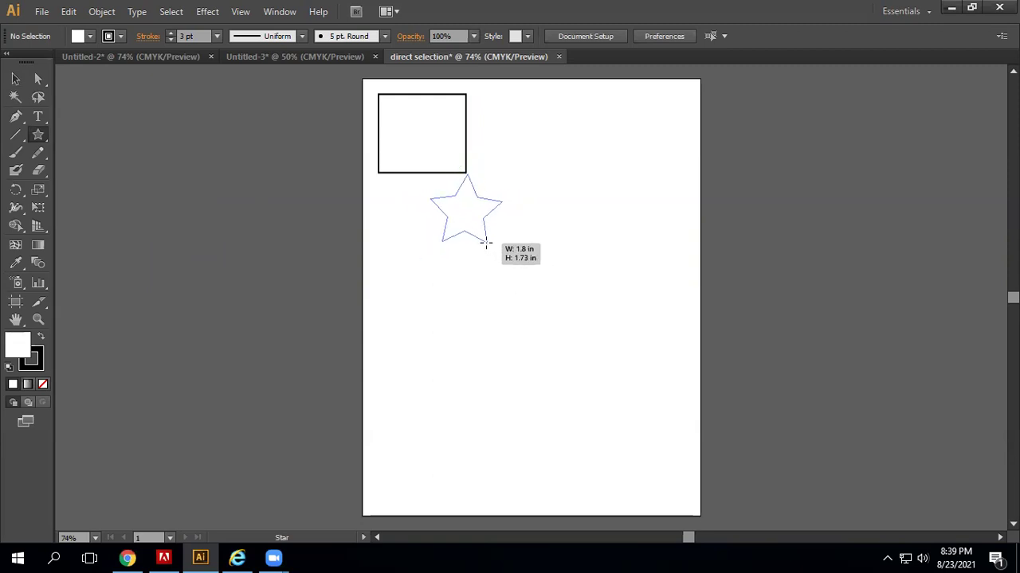
mouse_move(486, 243)
left_mouse_down()
mouse_move(574, 347)
mouse_move(523, 282)
mouse_move(553, 285)
mouse_move(725, 386)
mouse_move(601, 337)
mouse_move(737, 336)
mouse_move(514, 339)
mouse_move(799, 353)
mouse_move(453, 319)
mouse_move(808, 353)
mouse_move(592, 358)
mouse_move(583, 321)
mouse_move(562, 303)
mouse_move(592, 313)
left_mouse_up()
key("Up")
key("Up")
key("Up")
key("Up")
key("Up")
key("Up")
key("Up")
key("Up")
key("Up")
key("Up")
key("Up")
key("Up")
key("Up")
key("Up")
key("Up")
key("Up")
key("Up")
key("Up")
key("Up")
key("Up")
key("Up")
key("Up")
key("Up")
key("Up")
key("Up")
key("Up")
key("Up")
key("Up")
key("Up")
key("Up")
key("Up")
key("Up")
key("Up")
key("Up")
key("Up")
key("Up")
key("Up")
key("Up")
key("Up")
key("Up")
key("Up")
key("Up")
key("Up")
key("Up")
key("Up")
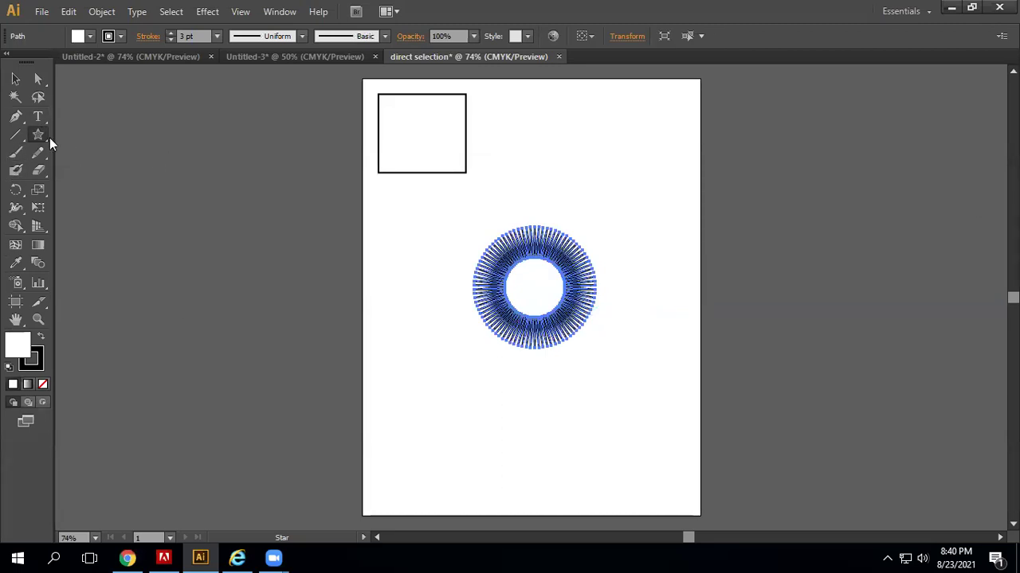
Check the star's radius and point settings without creating another star, and delete the many-pointed star.
left_click_drag(46, 137, 105, 211)
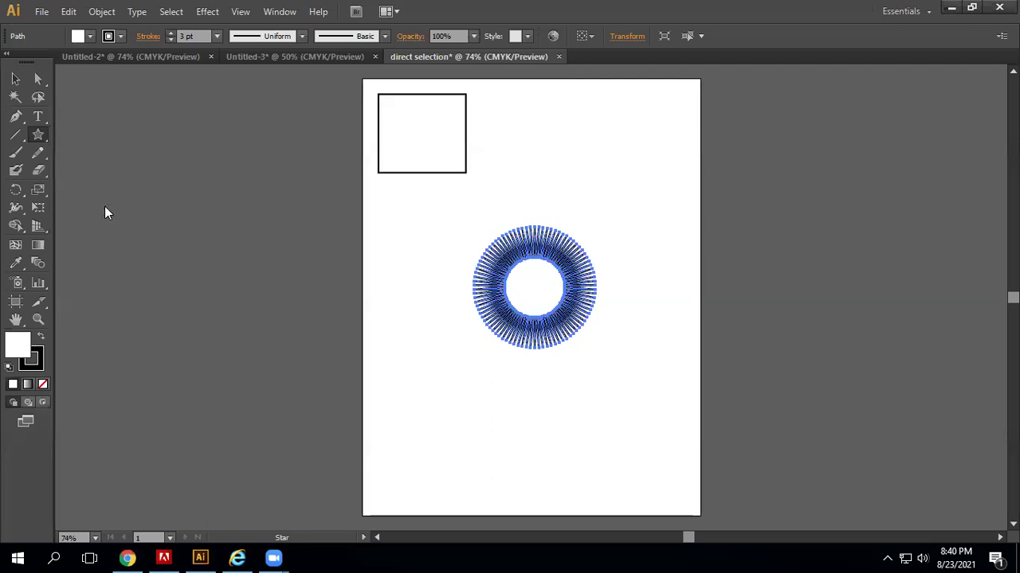
left_click(449, 406)
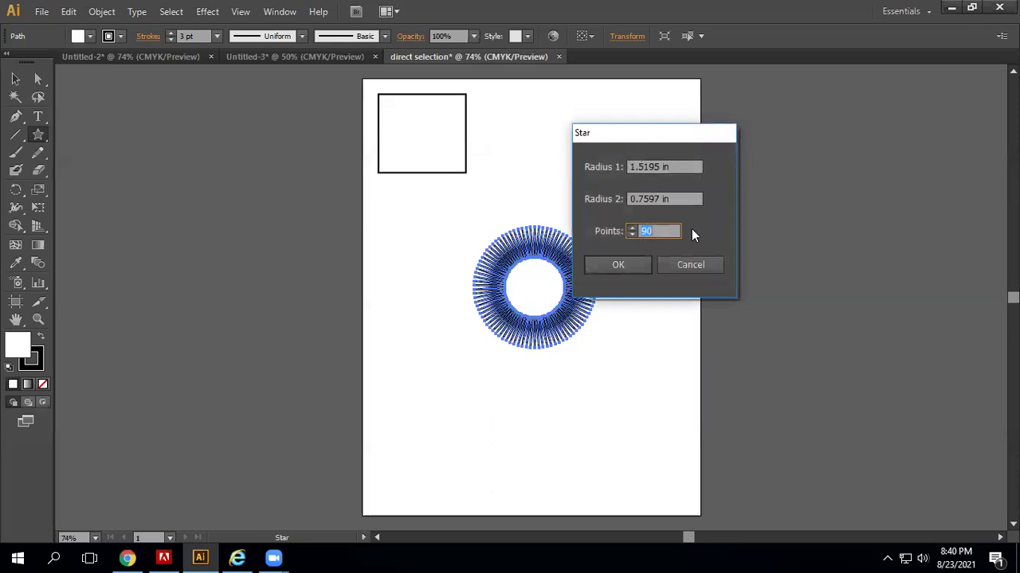
left_click(690, 264)
left_click(8, 77)
left_click_drag(416, 220, 673, 388)
key("Delete")
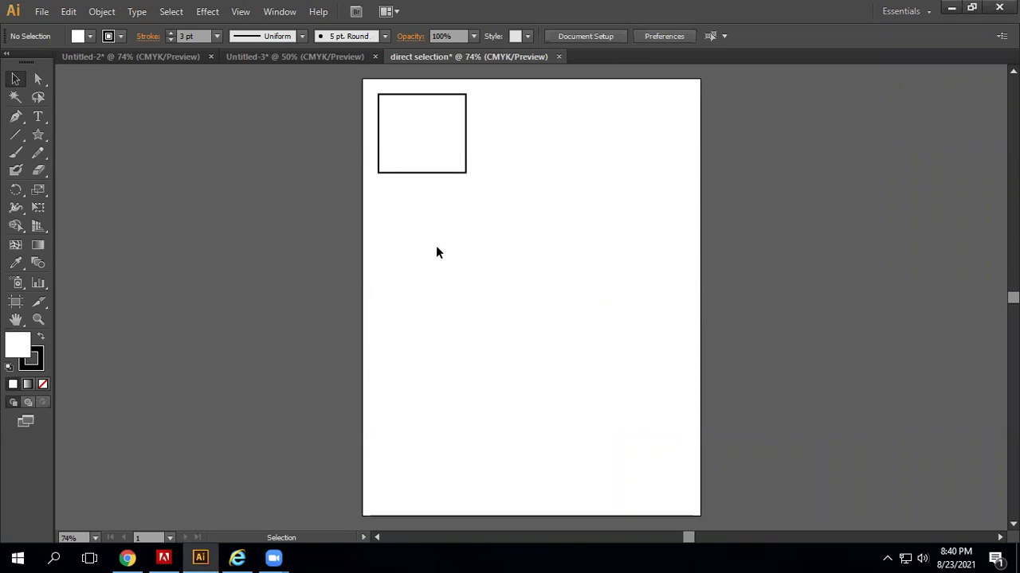
Draw a small star inside the square at the page's upper left, adjusting its number of points to 11.
left_click_drag(423, 226, 464, 288)
left_click(39, 136)
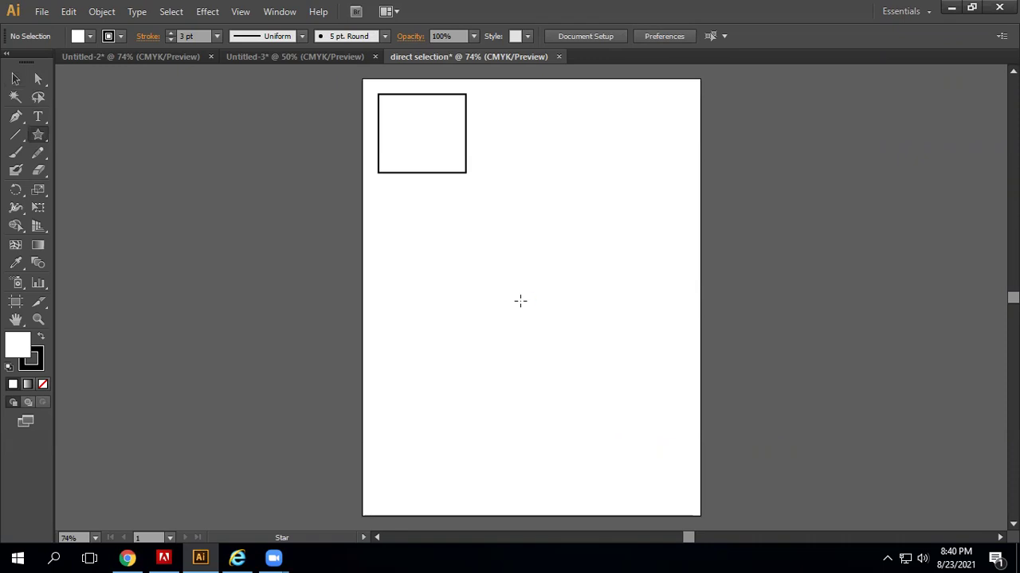
left_click_drag(478, 268, 450, 163)
key("Down")
key("Down")
key("Down")
key("Down")
key("Down")
key("Down")
key("Down")
key("Down")
key("Down")
key("Down")
key("Down")
key("Down")
key("Down")
key("Down")
key("Down")
key("Down")
key("Down")
key("Down")
key("Down")
key("Down")
key("Down")
key("Down")
key("Down")
key("Down")
key("Down")
key("Down")
key("Down")
key("Down")
key("Down")
key("Down")
key("Up")
key("Up")
key("Up")
key("Up")
key("Up")
key("Up")
key("space")
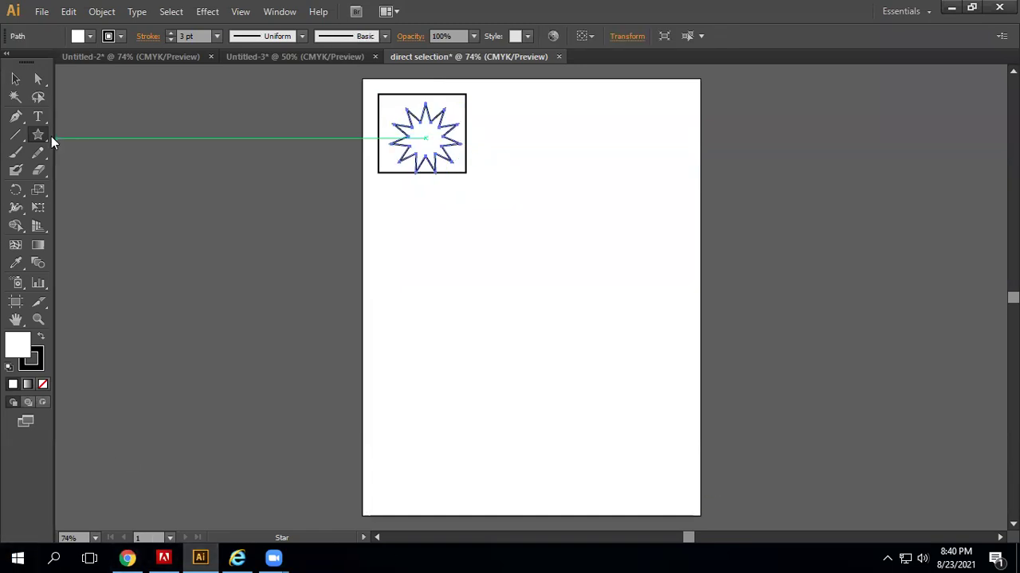
Draw a larger 11-pointed star below the square, and create a 20-point star with radii 2.0571 in and 1.0286 in beneath it.
mouse_move(481, 248)
left_mouse_down()
mouse_move(541, 321)
mouse_move(537, 301)
left_mouse_up()
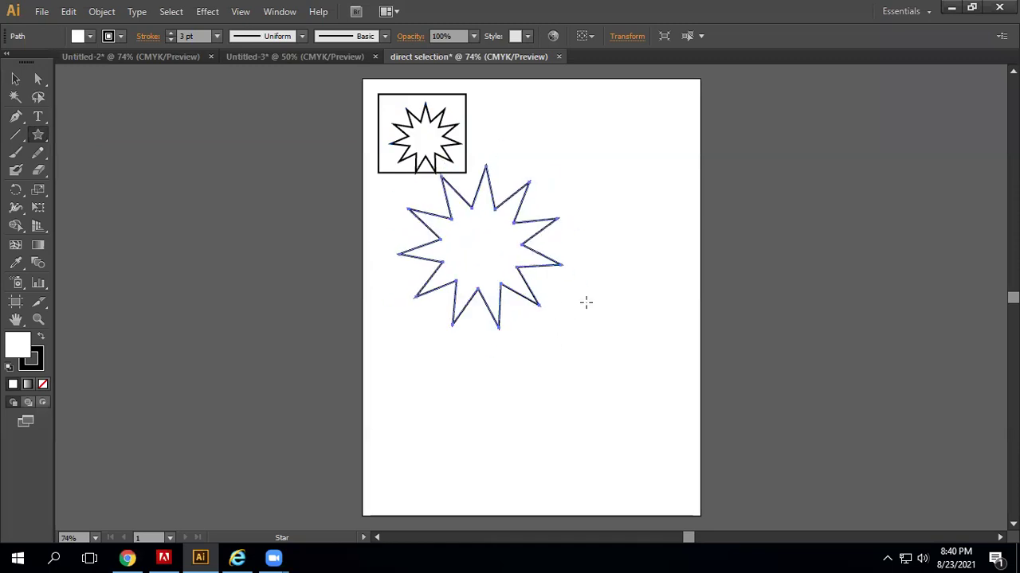
left_click(530, 367)
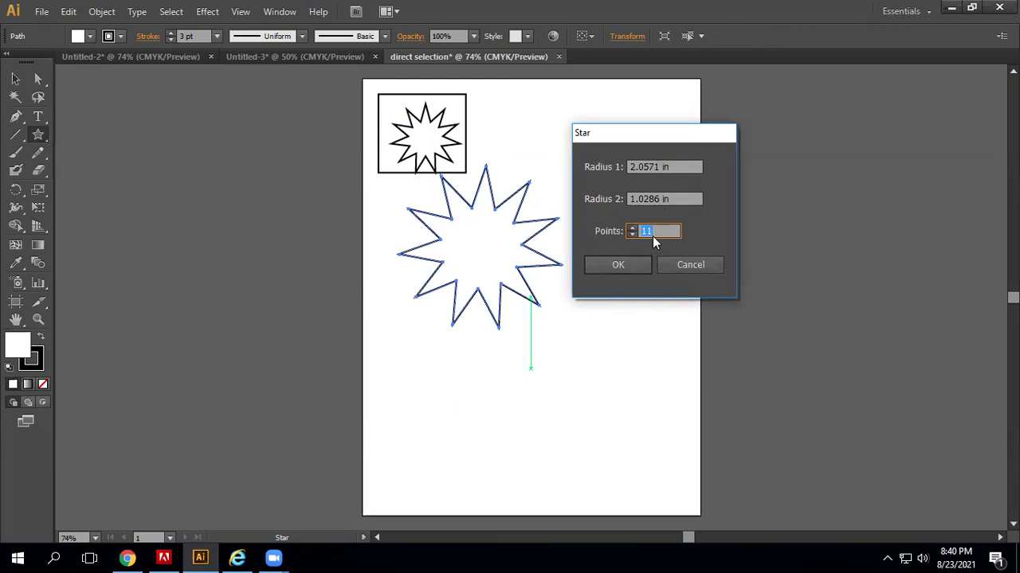
type("20")
left_click(615, 265)
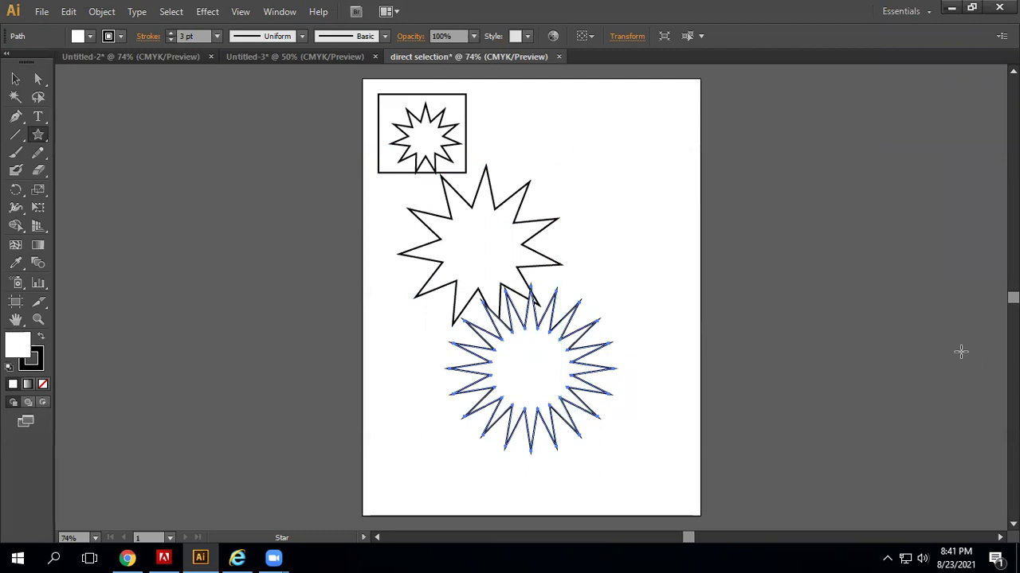
Nudge the 20-point star up and down, leaving it slightly lower beneath the large 11-pointed star.
key("shift+Down")
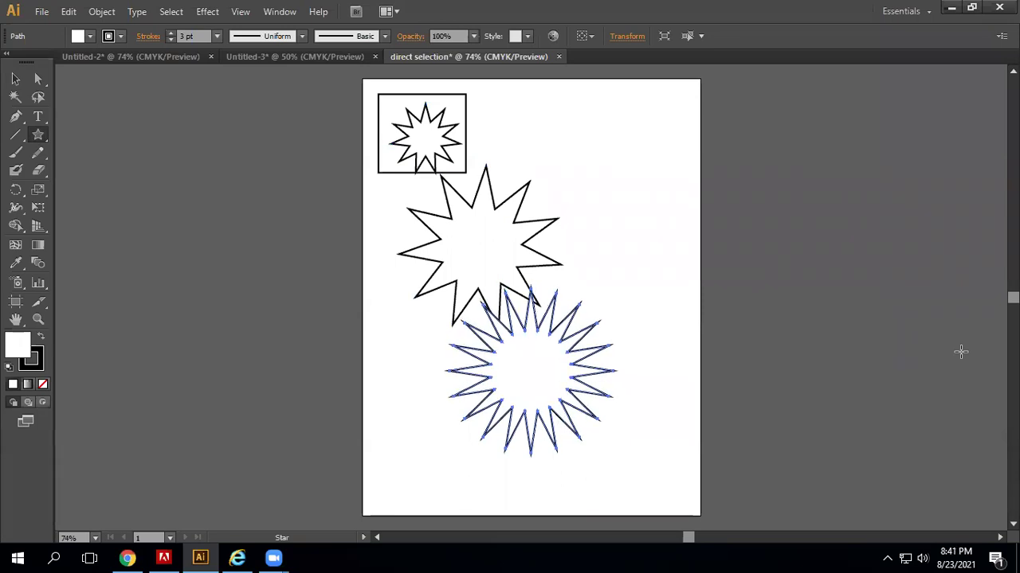
key("shift+Down")
key("shift+Down")
key("shift+Down")
key("shift+Down")
key("shift+Down")
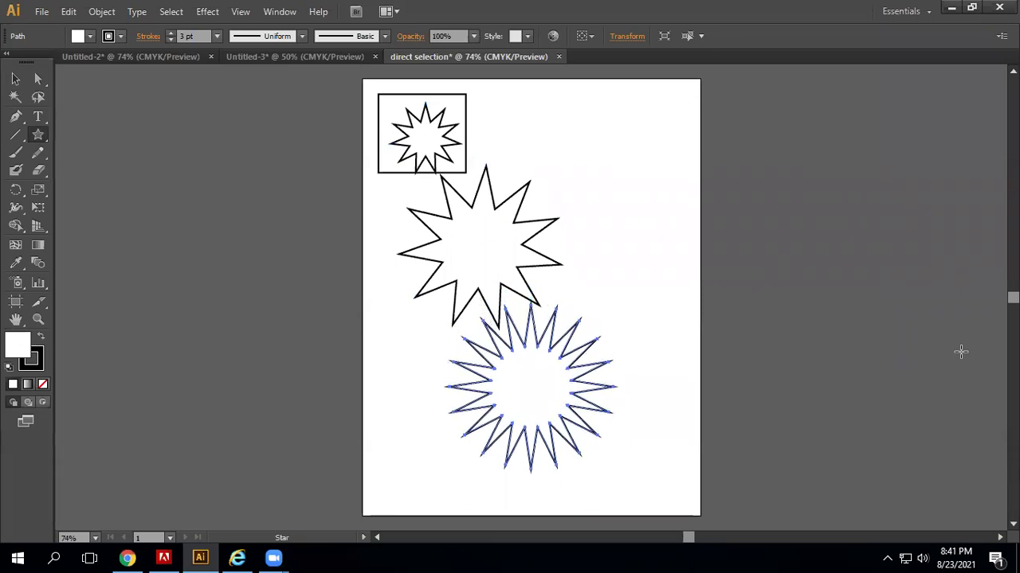
key("shift+Up")
key("shift+Up")
key("shift+Up")
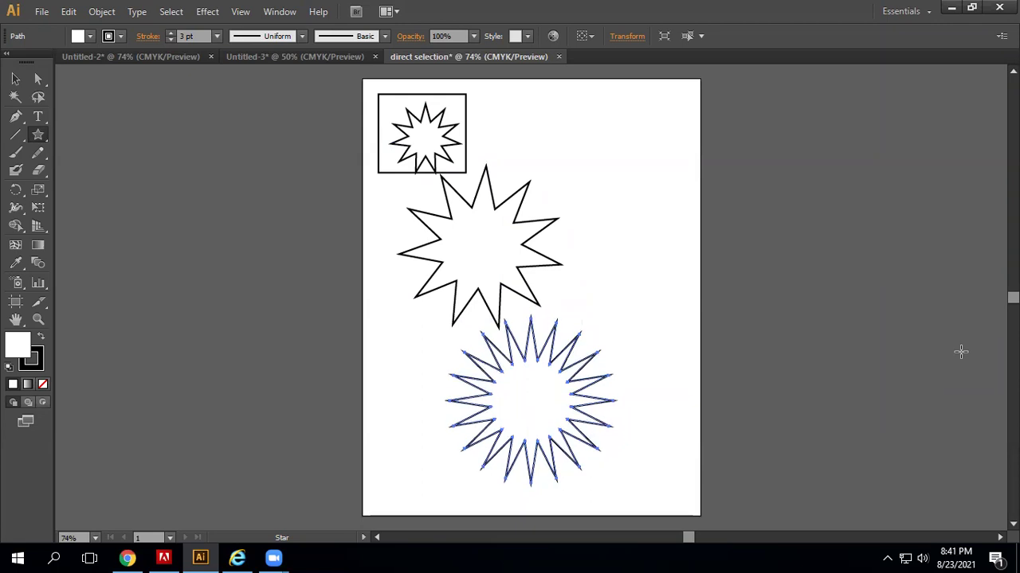
key("shift+Down")
key("shift+Down")
key("shift+Down")
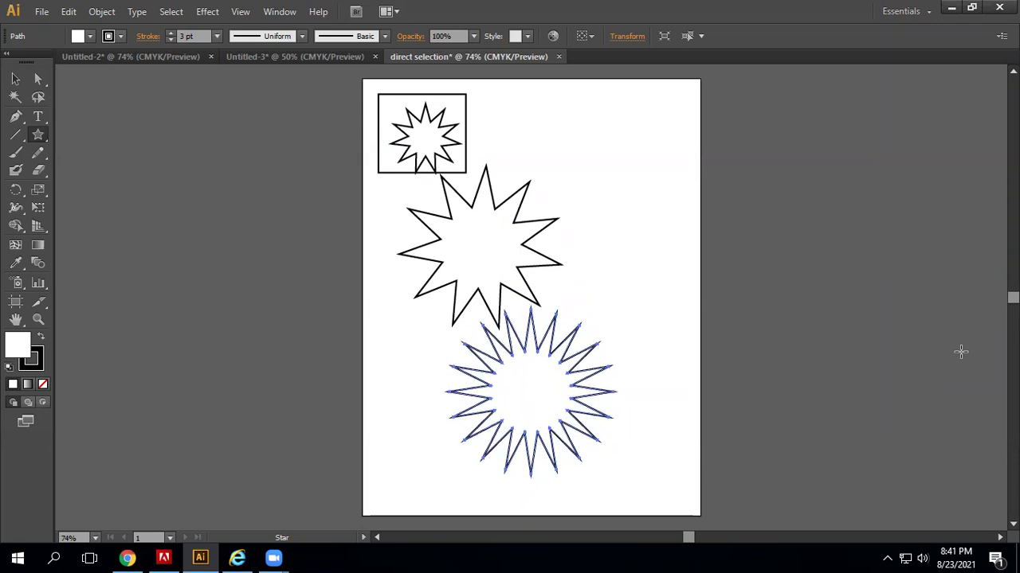
key("shift+Up")
key("shift+Up")
key("shift+Up")
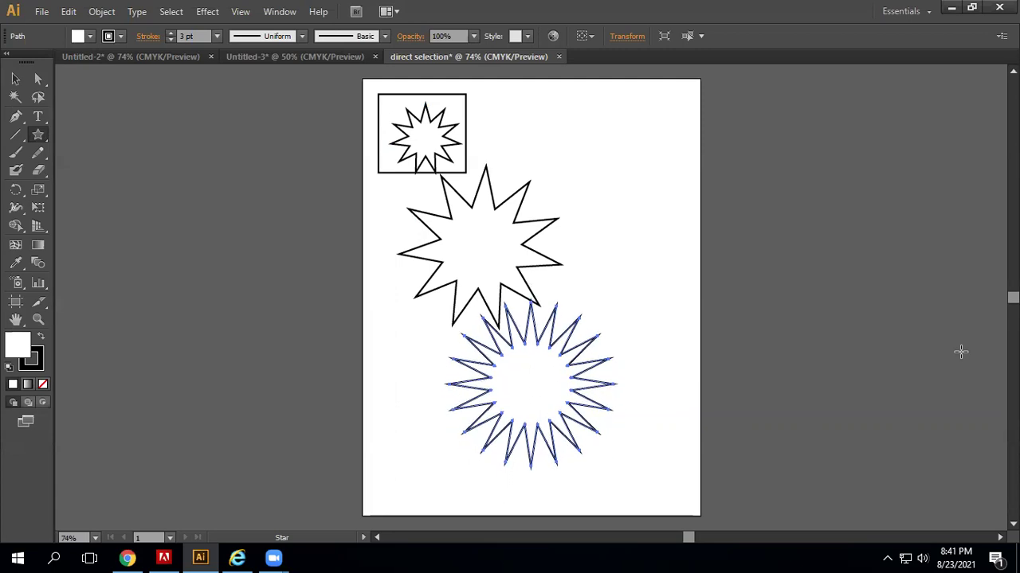
key("shift+Down")
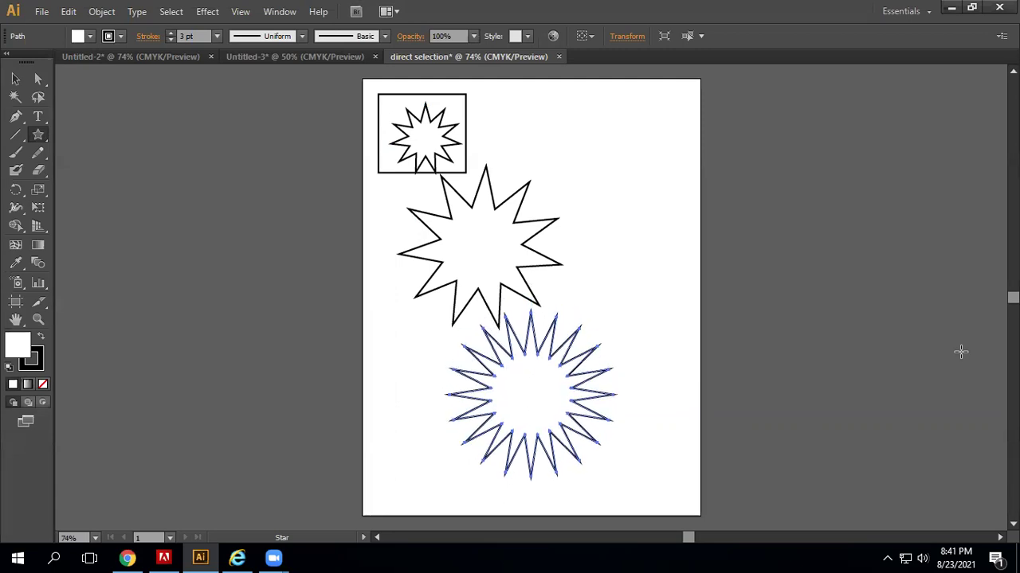
key("shift+Up")
key("shift+Up")
key("shift+Up")
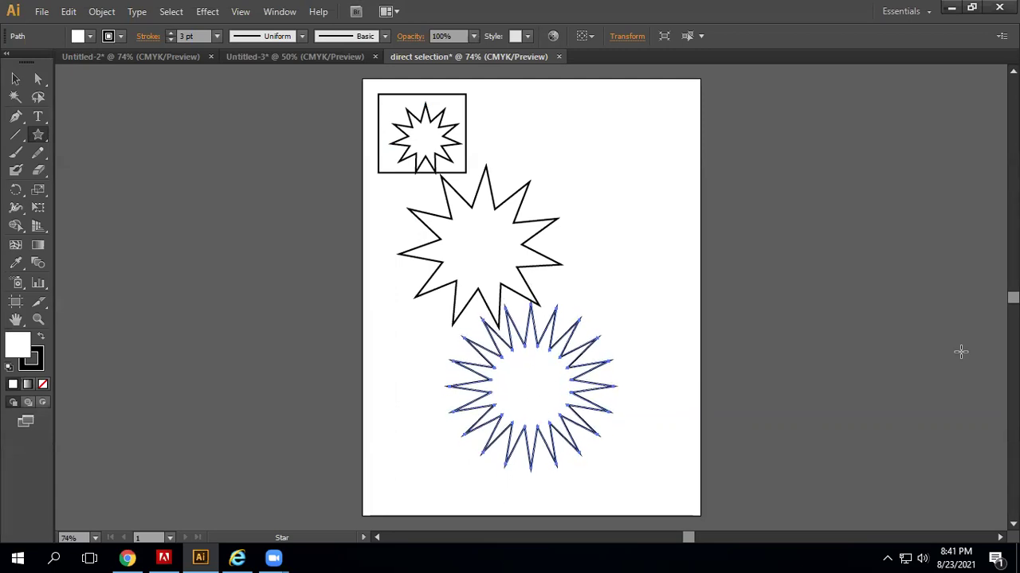
key("shift+Down")
key("shift+Down")
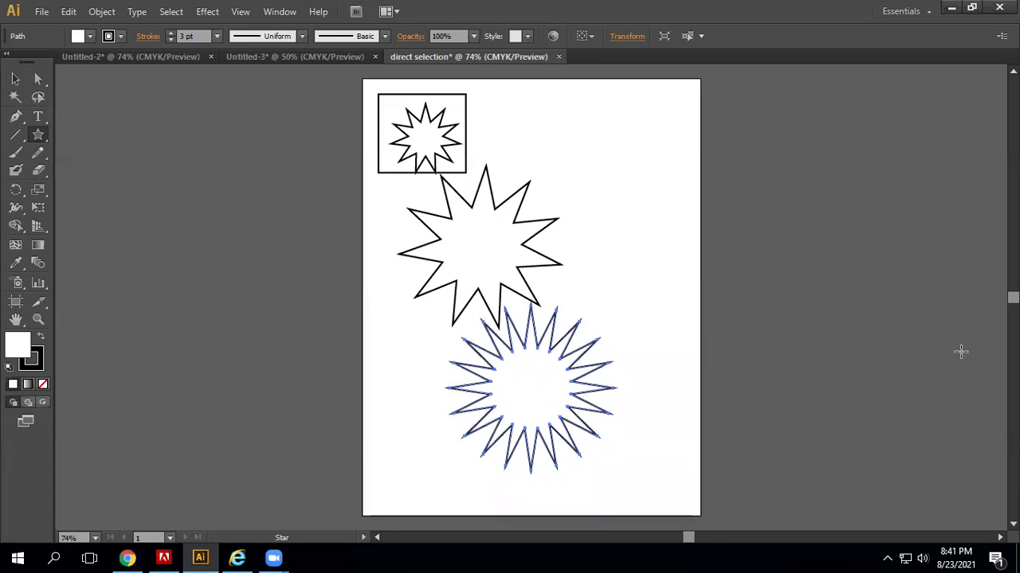
Draw a star about 3.22 in wide right of the square, raising and lowering its number of points down to a three-sided shape.
left_click_drag(549, 145, 612, 150)
key("Down")
key("Down")
key("Down")
key("Down")
key("Down")
key("Down")
key("Down")
key("Down")
key("Down")
key("Down")
key("Down")
key("Down")
key("Down")
key("Down")
key("Down")
key("Down")
key("Up")
key("Up")
key("Up")
key("Up")
key("Up")
key("Up")
key("Up")
key("Up")
key("Up")
key("Up")
key("Up")
key("Up")
key("Up")
key("Up")
key("Up")
key("Up")
key("Up")
key("Up")
key("Up")
key("Up")
key("Up")
key("Up")
key("Up")
key("Up")
key("Up")
key("Up")
key("Up")
key("Down")
key("Down")
key("Down")
key("Down")
key("Down")
key("Down")
key("Down")
key("Down")
key("Down")
key("Down")
key("Down")
key("Down")
key("Down")
key("Down")
key("Down")
key("Down")
key("Down")
key("Down")
key("Down")
key("Down")
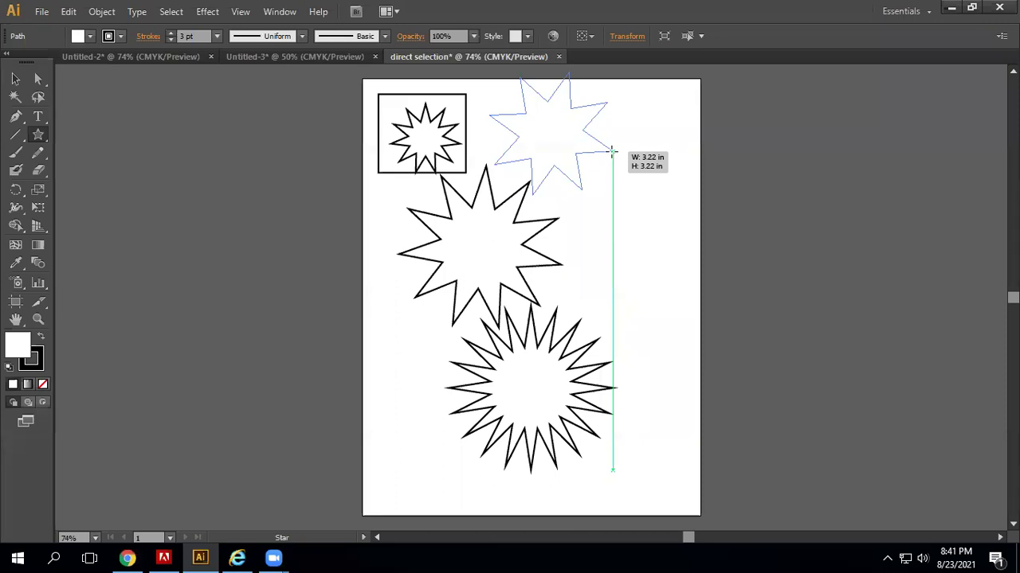
left_click_drag(612, 150, 612, 150)
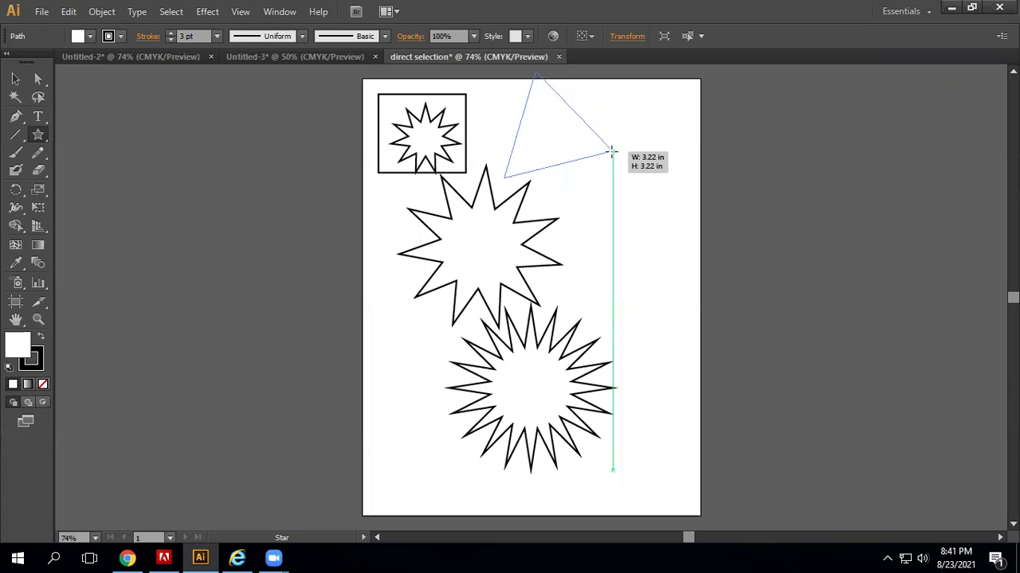
Repeatedly raise and lower the number of points of the star right of the square, finishing it as a dense, many-pointed burst.
key("Up")
key("Up")
key("Up")
key("Up")
key("Up")
key("Up")
key("Up")
key("Up")
key("Up")
key("Up")
key("Up")
key("Up")
key("Up")
key("Up")
key("Up")
key("Up")
key("Up")
key("Up")
key("Up")
key("Up")
left_click_drag(612, 150, 611, 149)
key("Down")
key("Down")
key("Down")
key("Down")
key("Down")
key("Down")
key("Down")
key("Down")
key("Down")
key("Down")
key("Down")
key("Down")
key("Down")
key("Down")
key("Down")
key("Down")
key("Down")
key("Down")
key("Down")
key("Down")
key("Down")
key("Down")
key("Down")
key("Down")
key("Down")
key("Up")
key("Up")
key("Up")
key("Up")
key("Up")
key("Up")
key("Up")
key("Up")
key("Up")
key("Up")
key("Up")
key("Up")
key("Up")
key("Up")
key("Up")
key("Up")
key("Up")
key("Up")
key("Up")
key("Up")
key("Up")
key("Up")
key("Up")
key("Up")
key("Up")
key("Up")
key("Up")
key("Up")
key("Up")
key("Up")
key("Up")
key("Up")
key("Up")
key("Up")
key("Up")
key("Up")
key("Up")
key("Up")
key("Up")
key("Down")
key("Down")
key("Down")
key("Down")
key("Down")
key("Down")
key("Down")
key("Down")
key("Down")
key("Down")
key("Down")
key("Down")
key("Down")
key("Down")
key("Down")
key("Down")
key("Down")
key("Down")
key("Down")
key("Down")
key("Down")
key("Down")
key("Down")
key("Down")
key("Down")
key("Down")
key("Down")
key("Down")
key("Down")
key("Down")
key("Down")
key("Down")
key("Down")
key("Down")
key("Down")
key("Down")
key("Down")
key("Down")
key("Down")
key("Down")
key("Up")
key("Up")
key("Up")
key("Up")
key("Up")
key("Up")
key("Up")
key("Up")
key("Up")
key("Up")
key("Up")
key("Up")
key("Up")
key("Up")
key("Up")
key("Up")
key("Up")
key("Up")
key("Up")
key("Up")
key("Up")
key("Up")
key("Up")
key("Up")
key("Up")
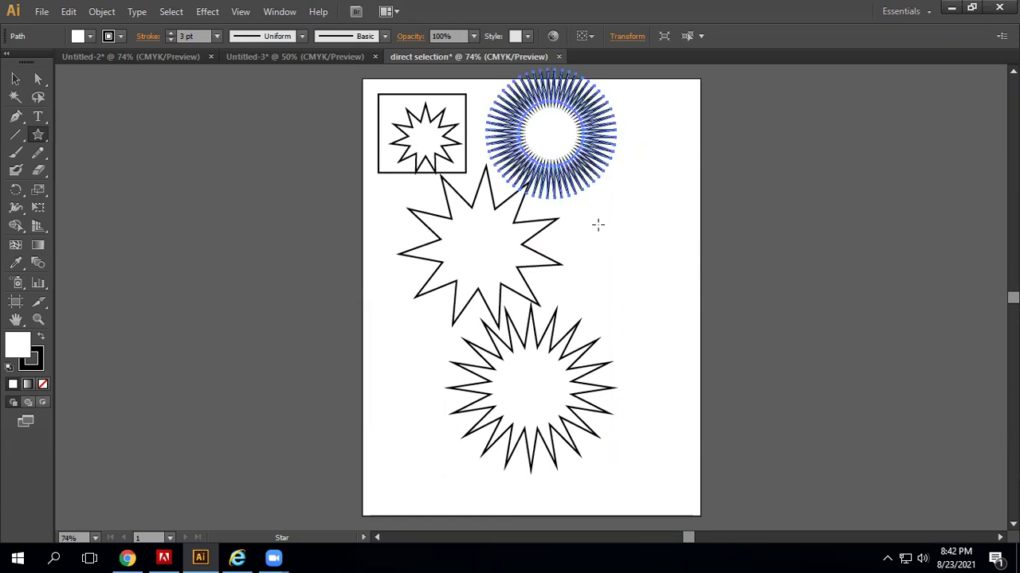
Draw a slightly rotated hexagon with the Polygon tool to the right of the large 11-pointed star.
left_click(39, 136)
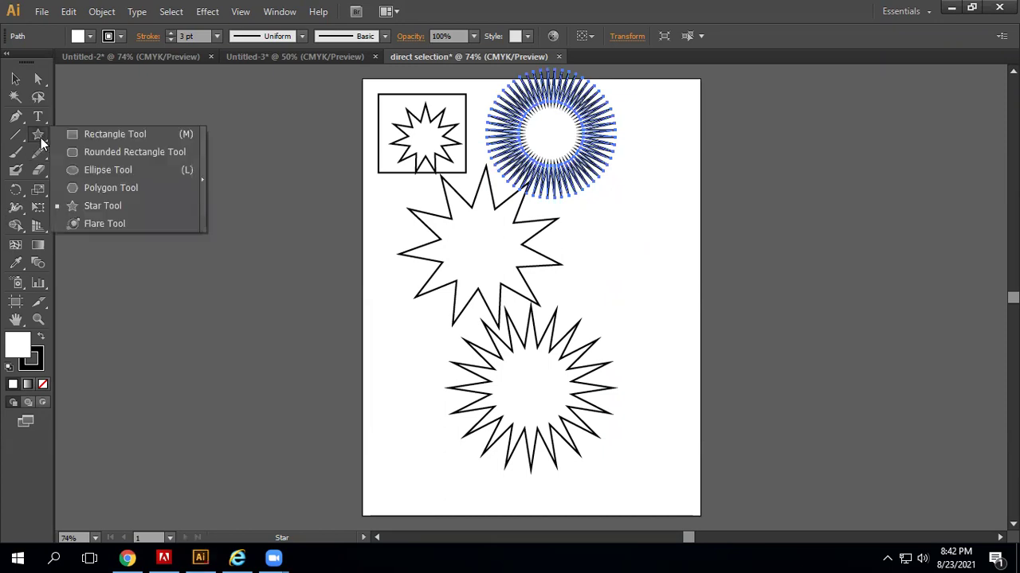
left_click(118, 188)
left_click_drag(604, 230, 636, 264)
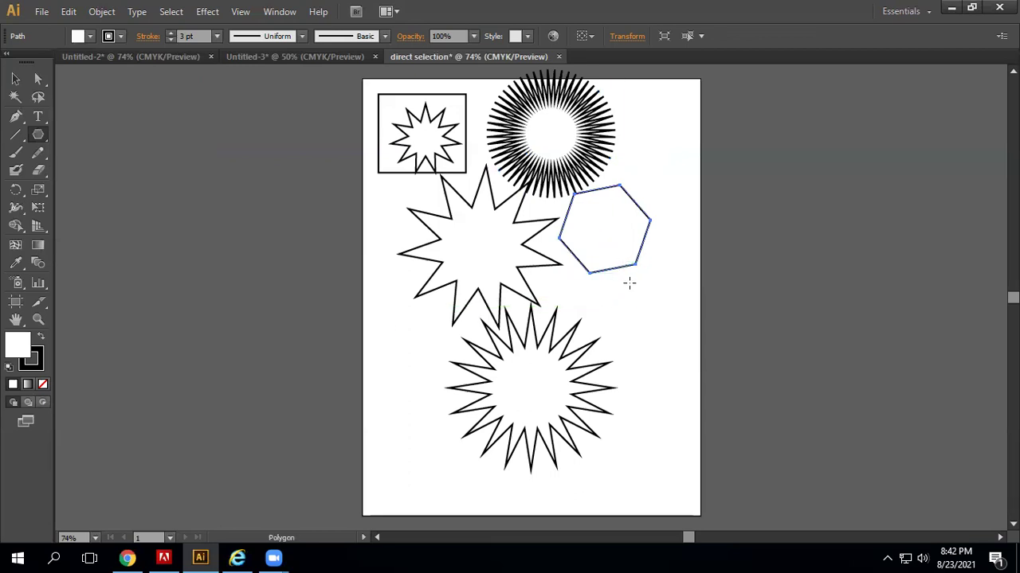
Nudge the hexagon beside the large 11-pointed star down and up, leaving it slightly lower than where it was drawn.
key("Down")
key("Down")
key("Down")
key("Down")
key("Down")
key("Down")
key("Down")
key("Down")
key("Down")
key("Down")
key("Down")
key("Down")
key("Down")
key("Down")
key("Down")
key("Down")
key("Down")
key("Down")
key("Down")
key("Down")
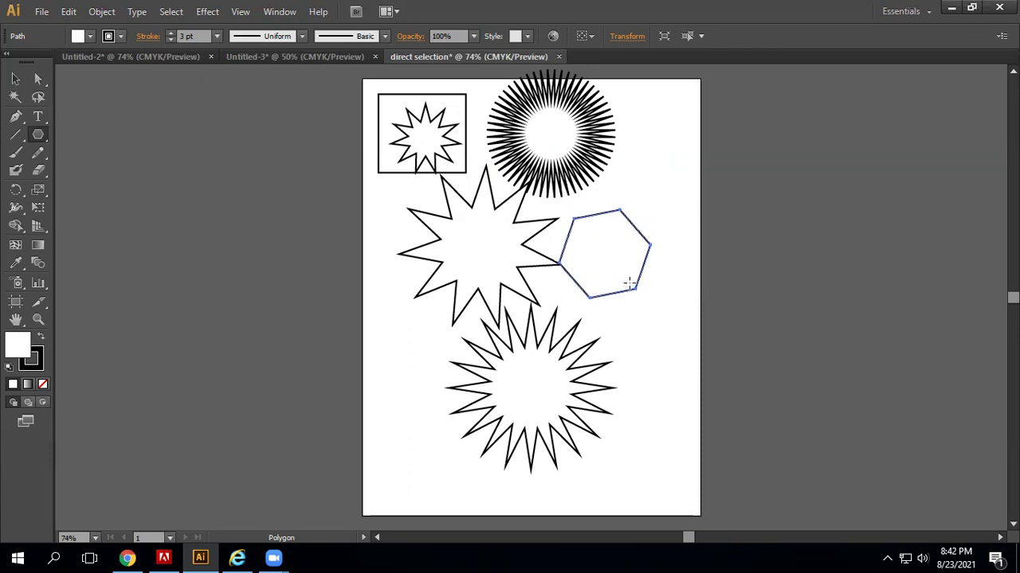
key("Up")
key("Up")
key("Up")
key("Up")
key("Up")
key("Up")
key("Up")
key("Up")
key("Up")
key("Up")
key("Up")
key("Up")
key("Up")
key("Up")
key("Up")
key("Up")
key("Up")
key("Up")
key("Up")
key("Up")
key("Up")
key("Up")
key("Up")
key("Up")
key("Up")
key("Up")
key("Up")
key("Up")
key("Up")
key("Up")
key("Up")
key("Up")
key("Up")
key("Up")
key("Up")
key("Up")
key("Up")
key("Down")
key("Down")
key("Down")
key("Down")
key("Down")
key("Down")
key("Down")
key("Down")
key("Down")
key("Down")
key("Down")
key("Down")
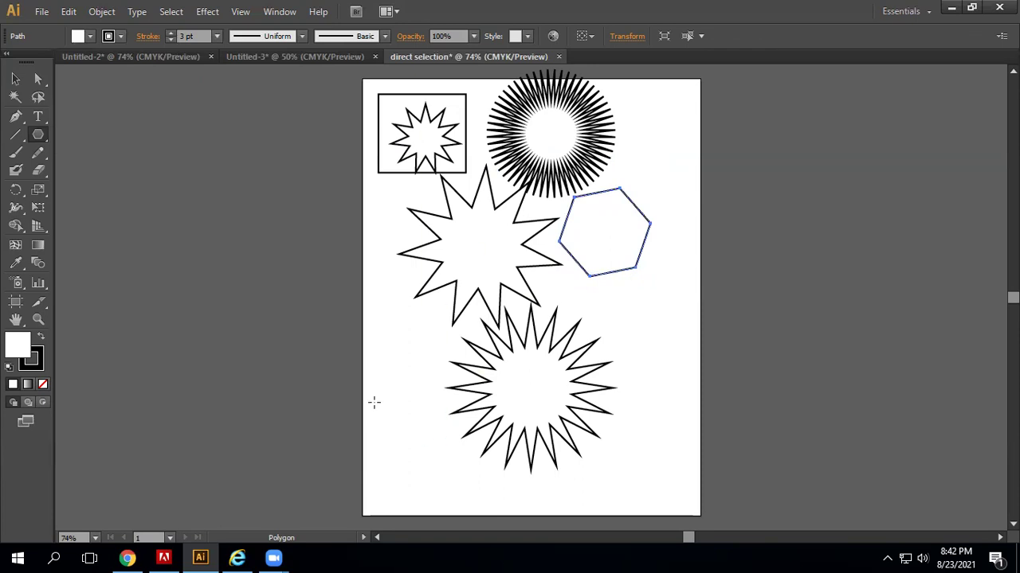
Draw a polygon about 3.33 by 3.41 in to the left of the 20-point star, raising its number of sides until it looks nearly round.
left_click_drag(375, 391, 415, 446)
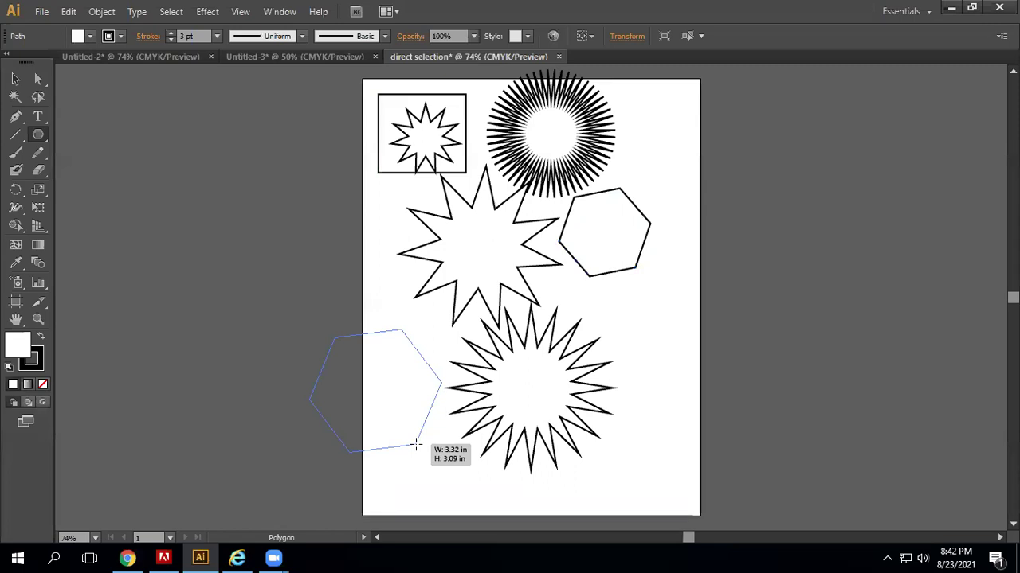
left_click_drag(415, 447, 420, 447)
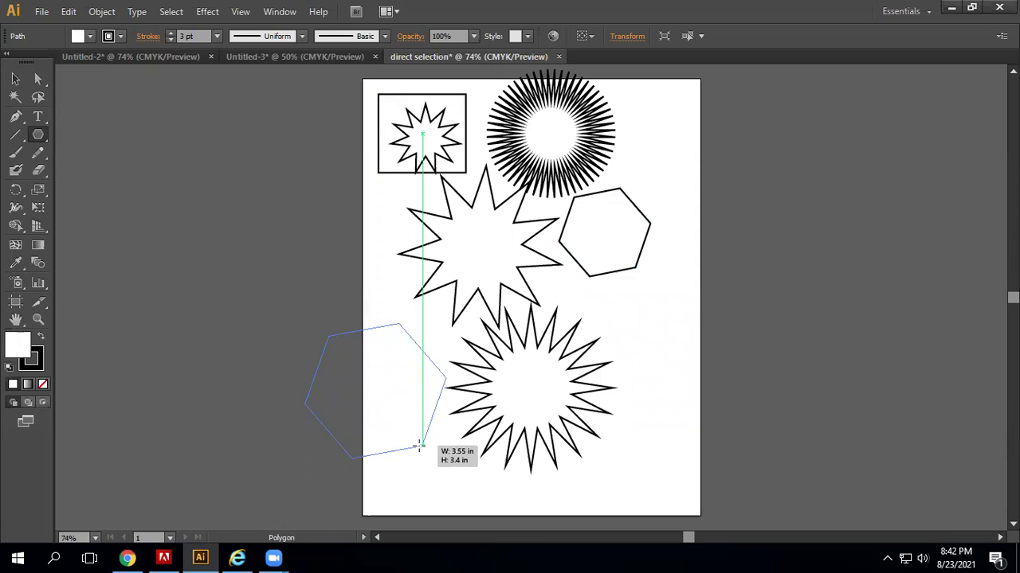
key("Up")
key("Up")
key("Up")
key("Up")
key("Up")
key("Up")
key("Up")
key("Up")
key("Up")
key("Up")
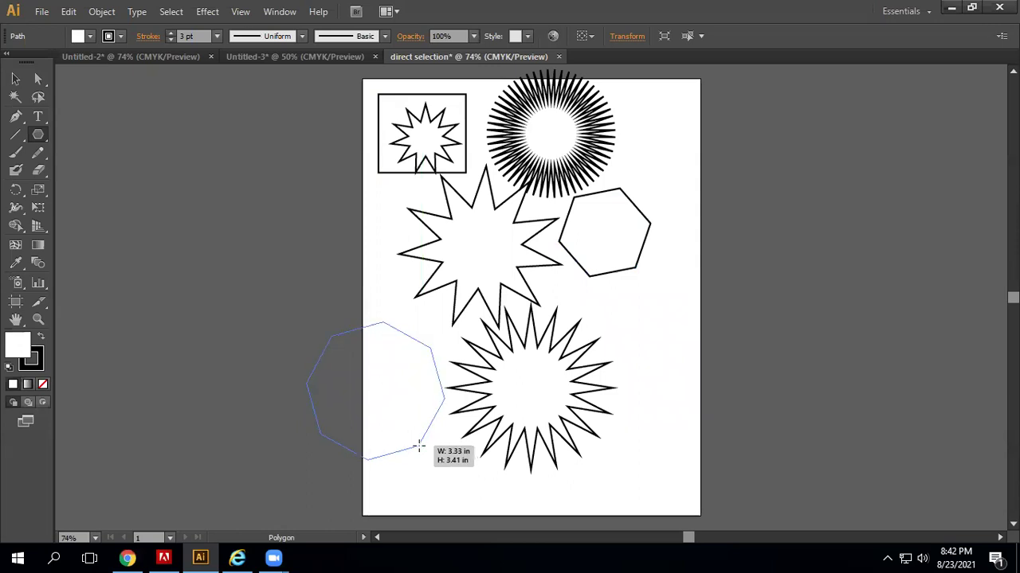
key("Up")
key("Up")
key("Up")
key("Up")
key("Up")
key("Up")
key("Up")
key("Up")
key("Up")
key("Up")
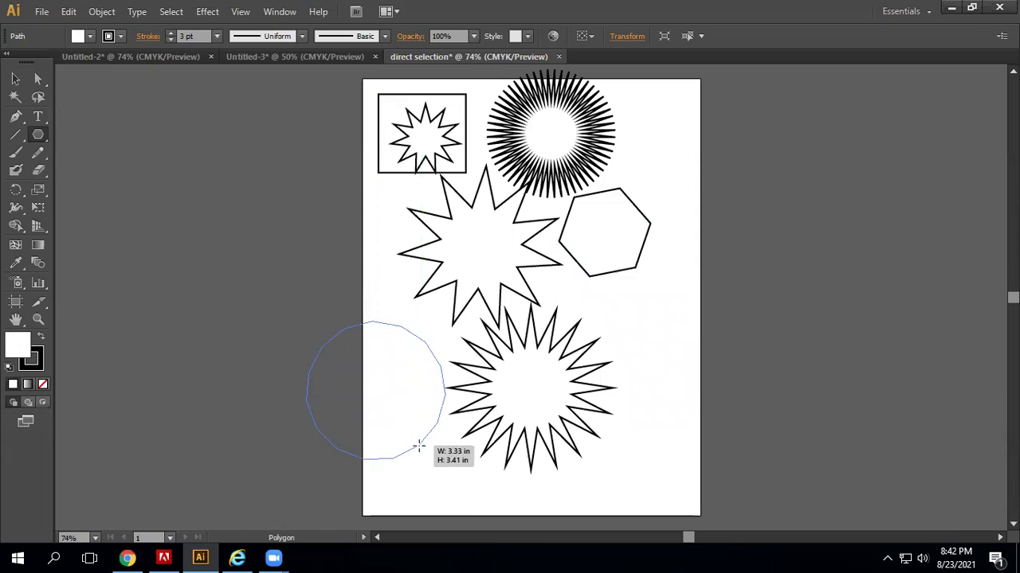
Lower the number of sides of the polygon being drawn until it is a triangle.
key("Down")
key("Down")
key("Down")
key("Down")
key("Down")
key("Down")
key("Down")
key("Down")
key("Down")
key("Down")
key("Down")
key("Down")
key("Down")
key("Down")
key("Down")
key("Down")
key("Down")
key("Down")
key("Down")
key("Down")
key("Down")
key("Down")
key("Down")
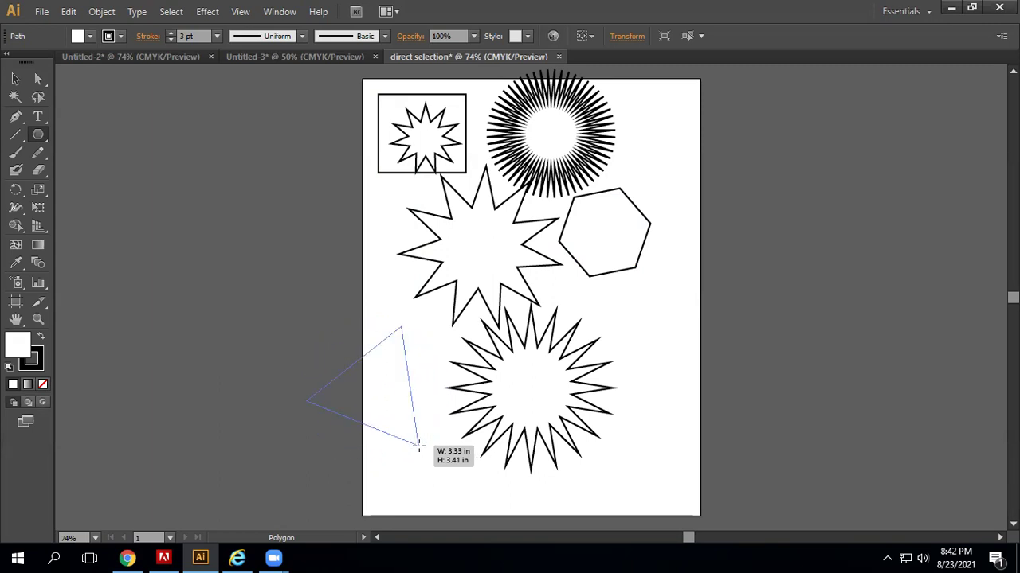
Raise and lower the polygon's number of sides in small steps, alternating between few-sided shapes such as a pentagon, hexagon and heptagon.
key("Up")
key("Up")
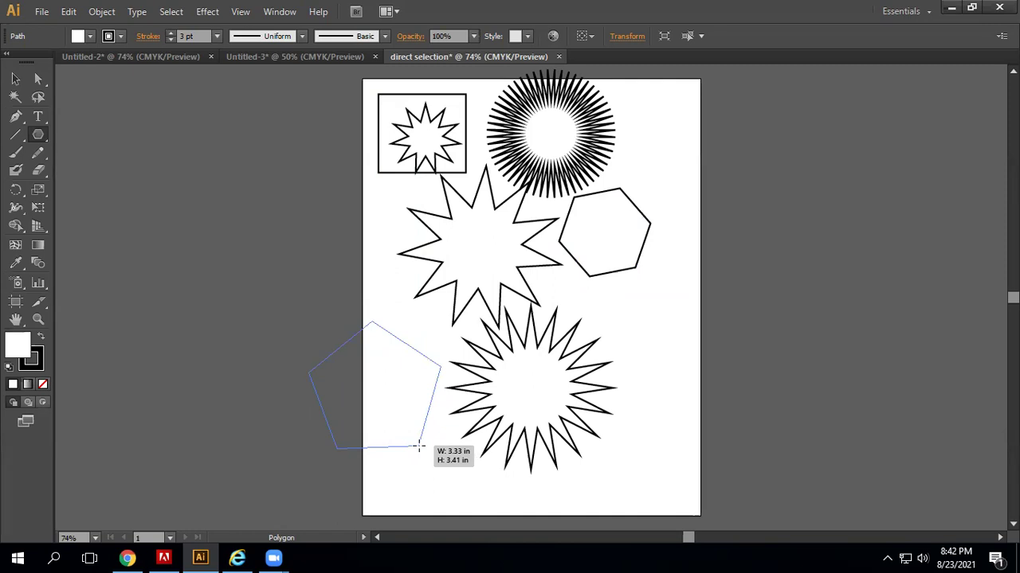
key("Up")
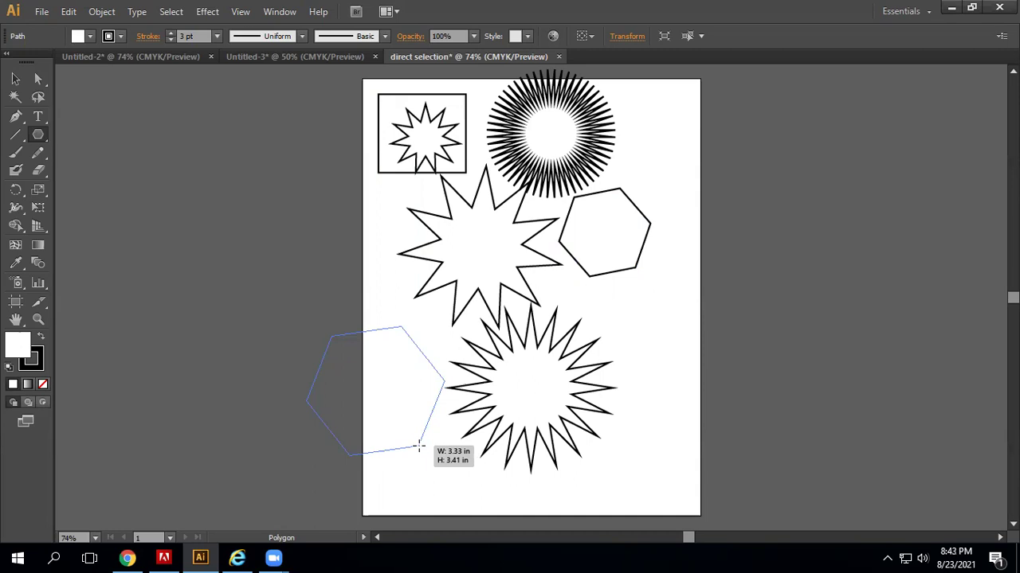
key("Up")
key("Down")
key("Down")
key("Down")
key("Down")
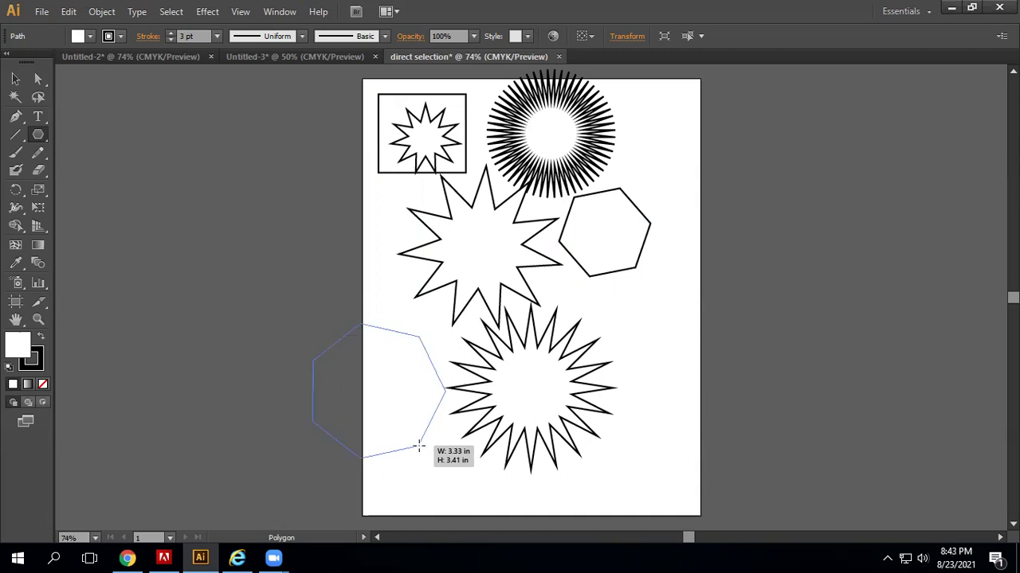
key("Up")
key("Up")
key("Up")
key("Up")
key("Up")
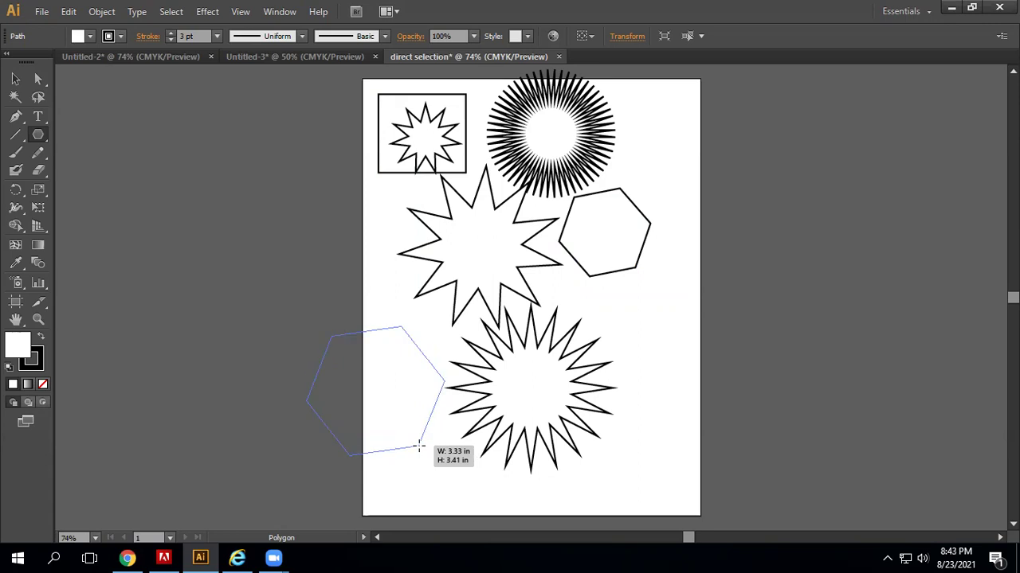
key("Down")
key("Down")
key("Down")
key("Down")
key("Down")
Raise the number of sides of the polygon left of the 20-point star until its outline is practically a smooth circle.
key("Up")
key("Up")
key("Up")
key("Up")
key("Up")
key("Up")
key("Up")
key("Up")
key("Up")
key("Up")
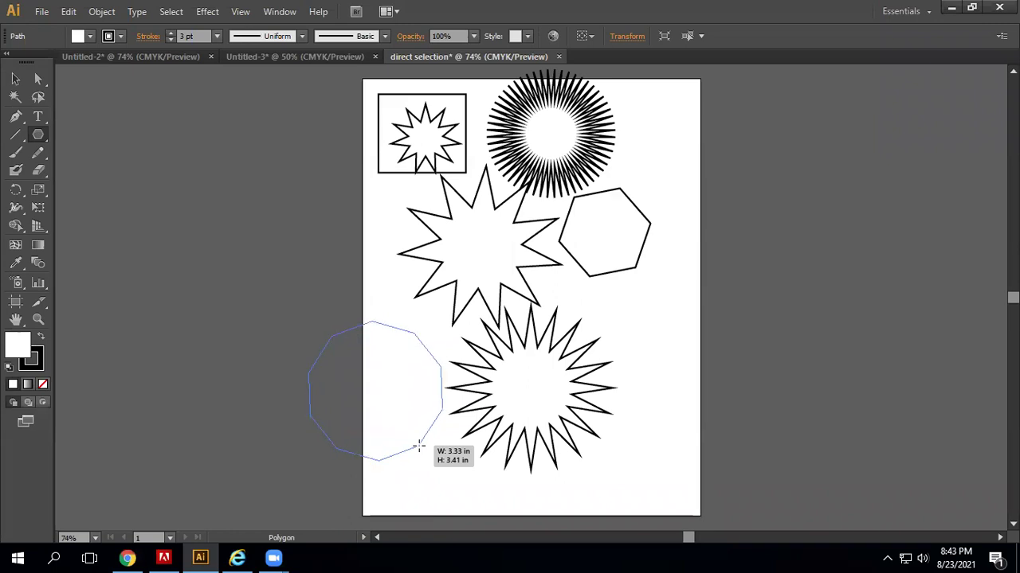
key("Up")
key("Up")
key("Up")
key("Up")
key("Up")
key("Up")
key("Up")
key("Up")
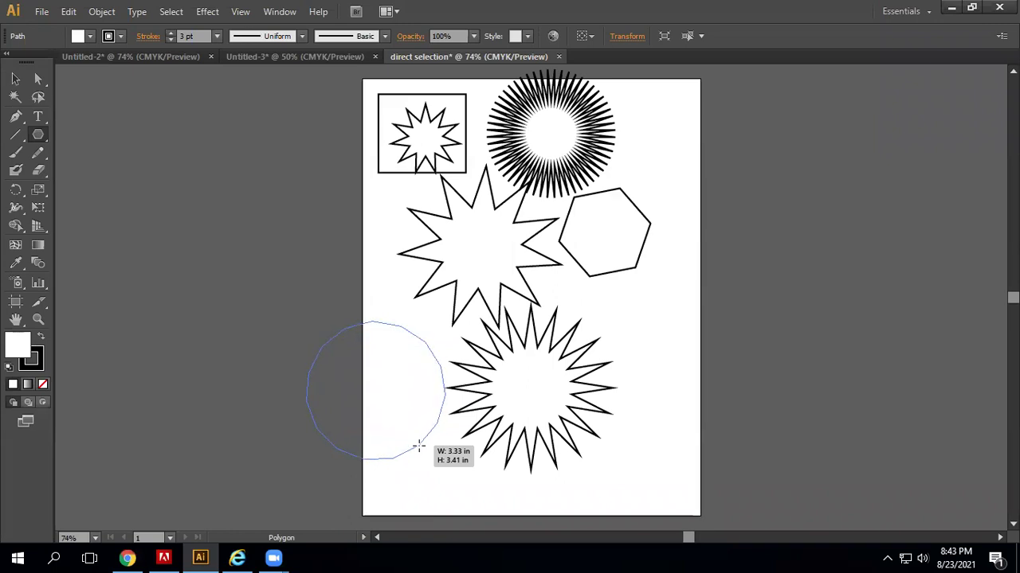
key("Up")
key("Up")
key("Up")
key("Up")
key("Up")
key("Up")
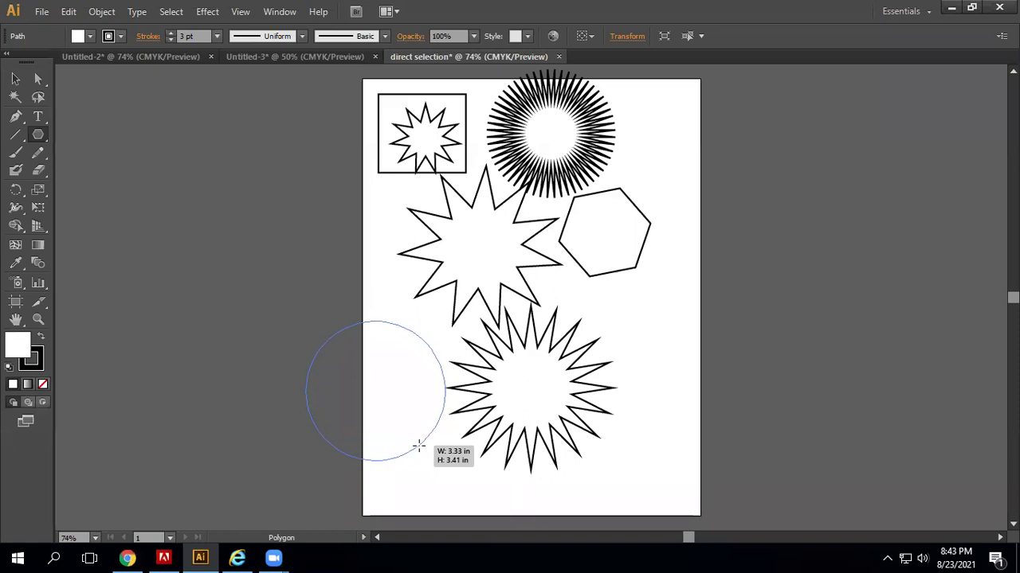
Reduce the sides of the near-round polygon left of the 20-point star to three and finish it as a triangle.
key("Down")
key("Down")
key("Down")
key("Down")
key("Down")
key("Down")
key("Down")
key("Down")
key("Down")
key("Down")
key("Down")
key("Down")
key("Down")
key("Down")
key("Down")
left_click_drag(418, 448, 418, 448)
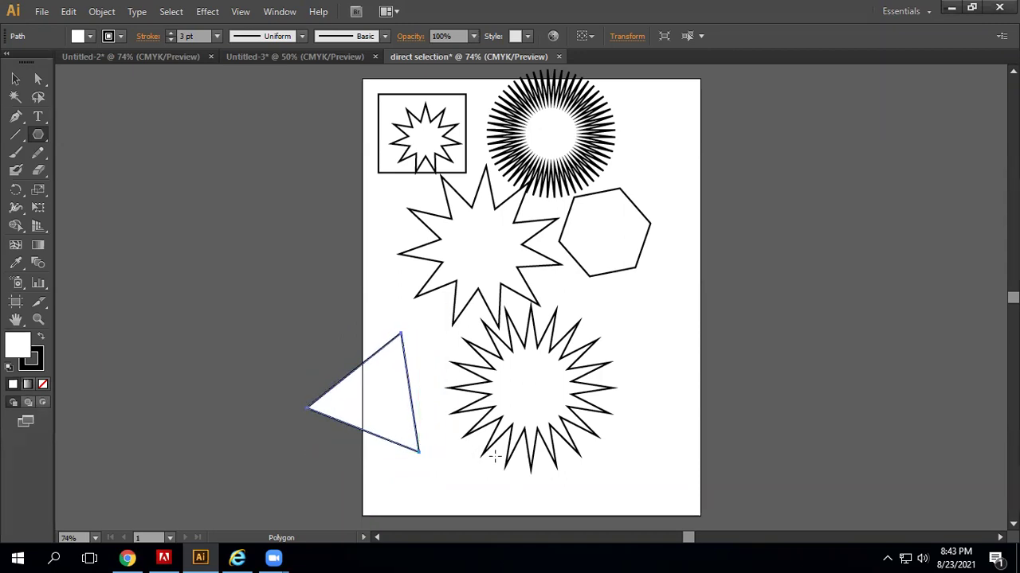